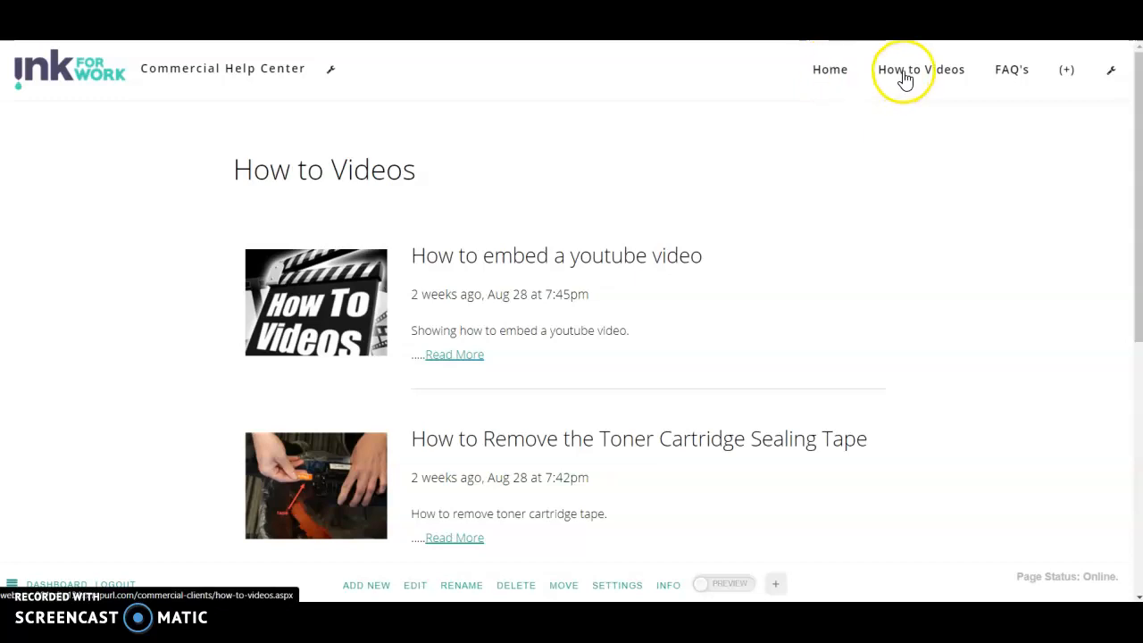
Step: Check the empty FAQ's page, then open the How to Videos page as an editable draft
click(1008, 72)
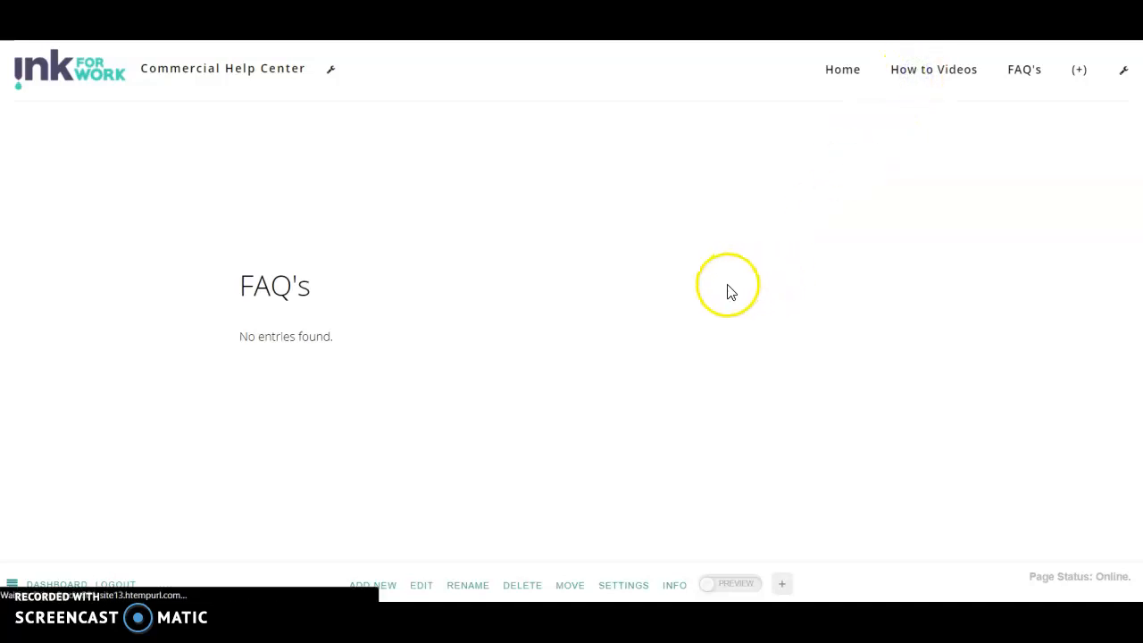
scroll(515, 300, down, 5)
scroll(509, 306, up, 5)
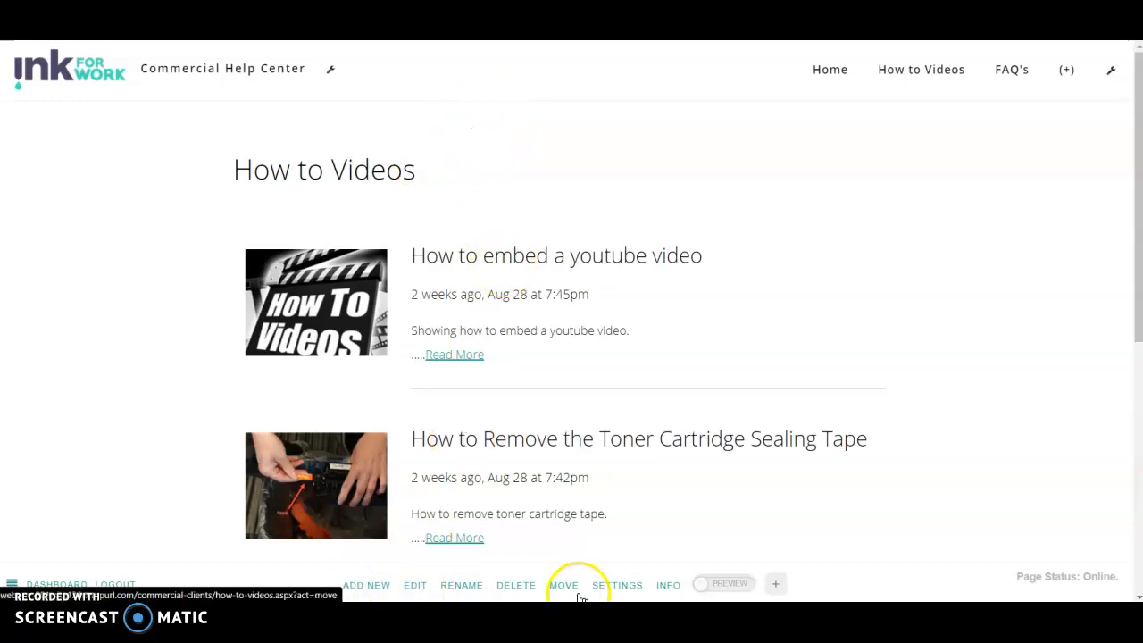
click(414, 584)
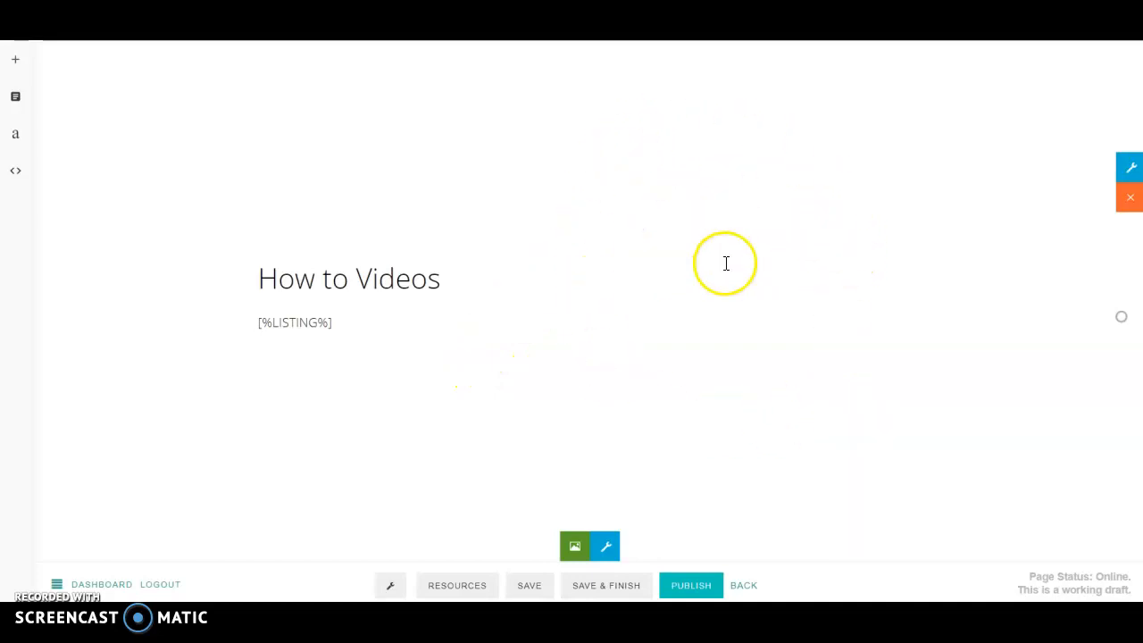
click(1130, 172)
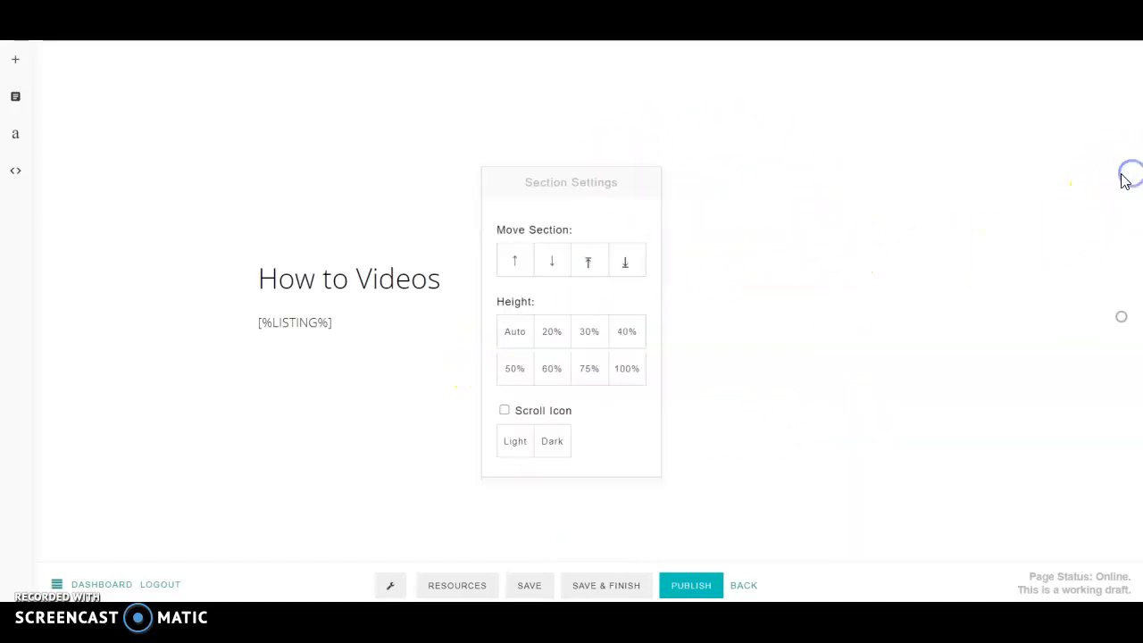
click(518, 334)
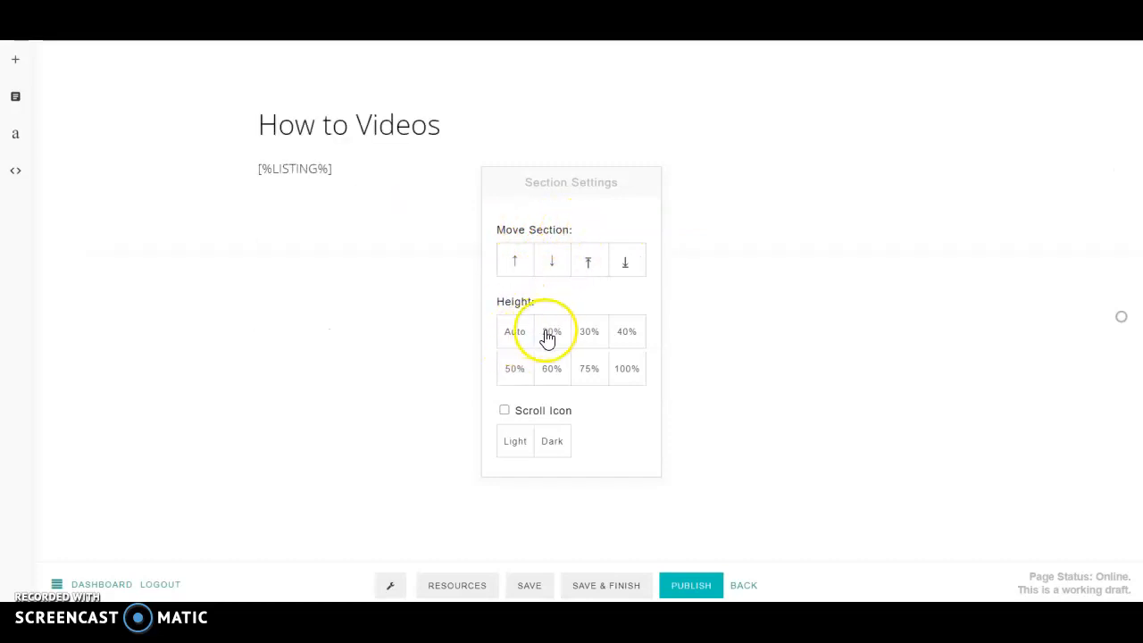
click(551, 369)
click(624, 369)
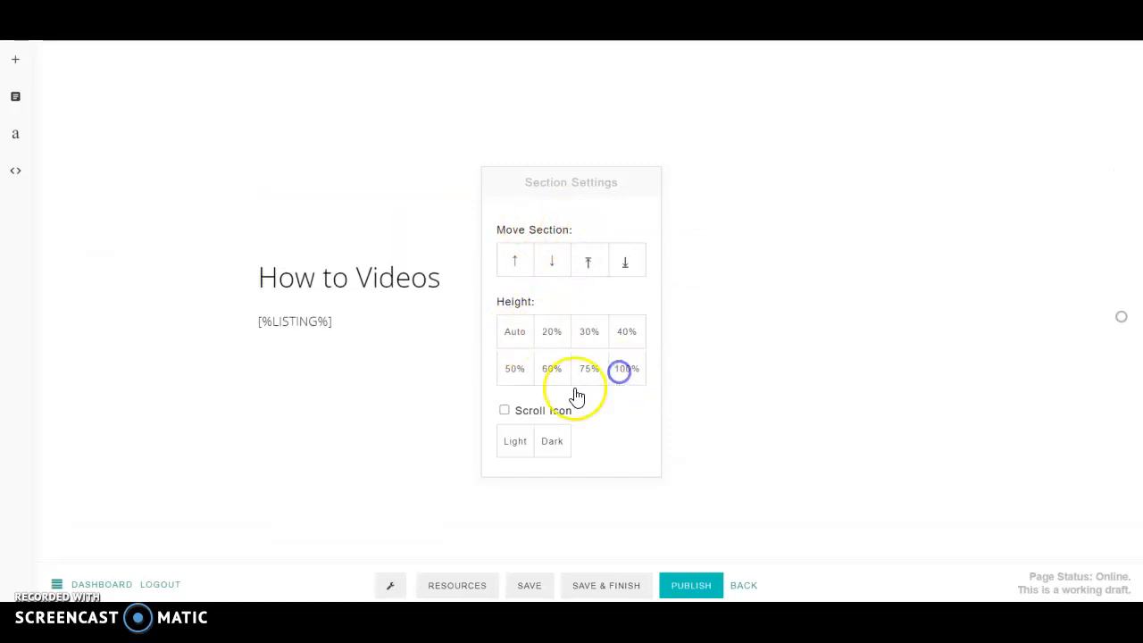
click(505, 411)
click(521, 444)
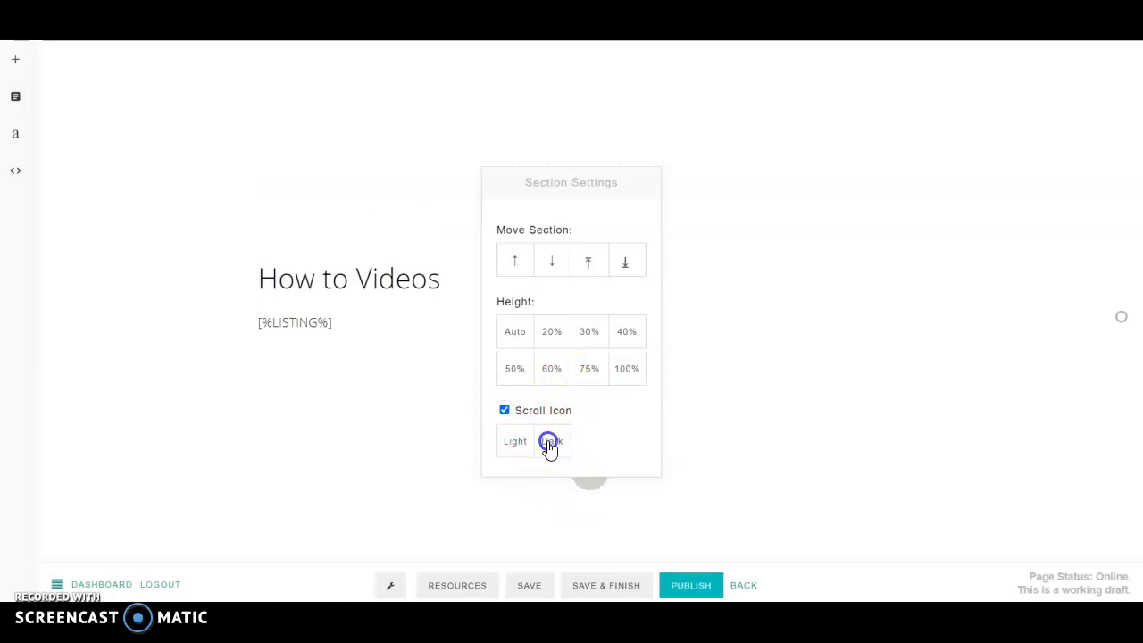
click(504, 410)
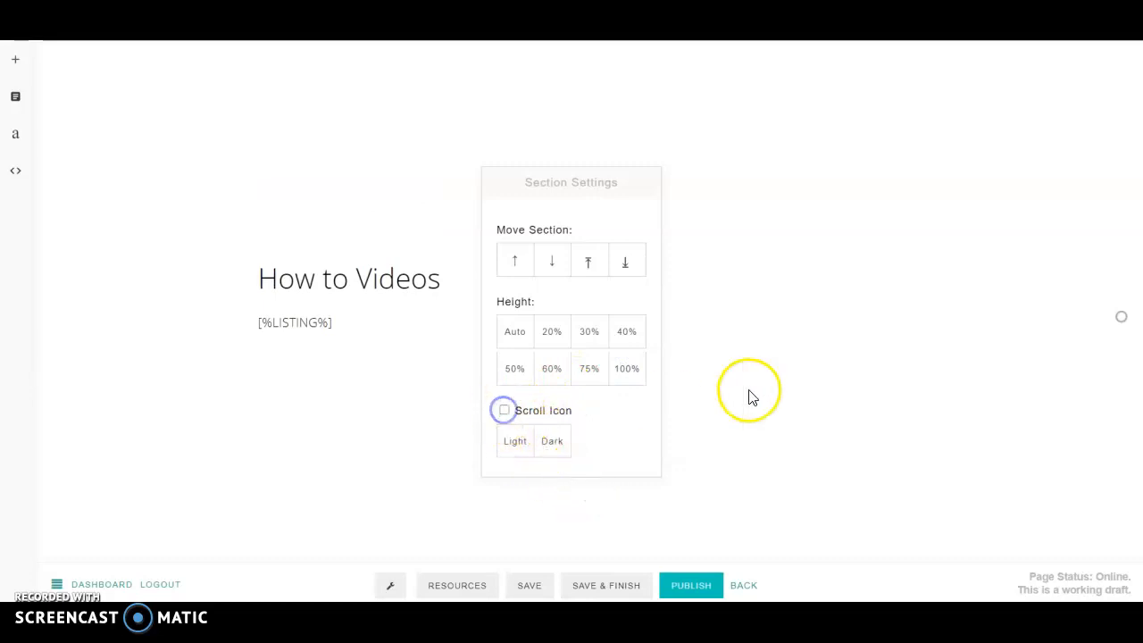
click(749, 390)
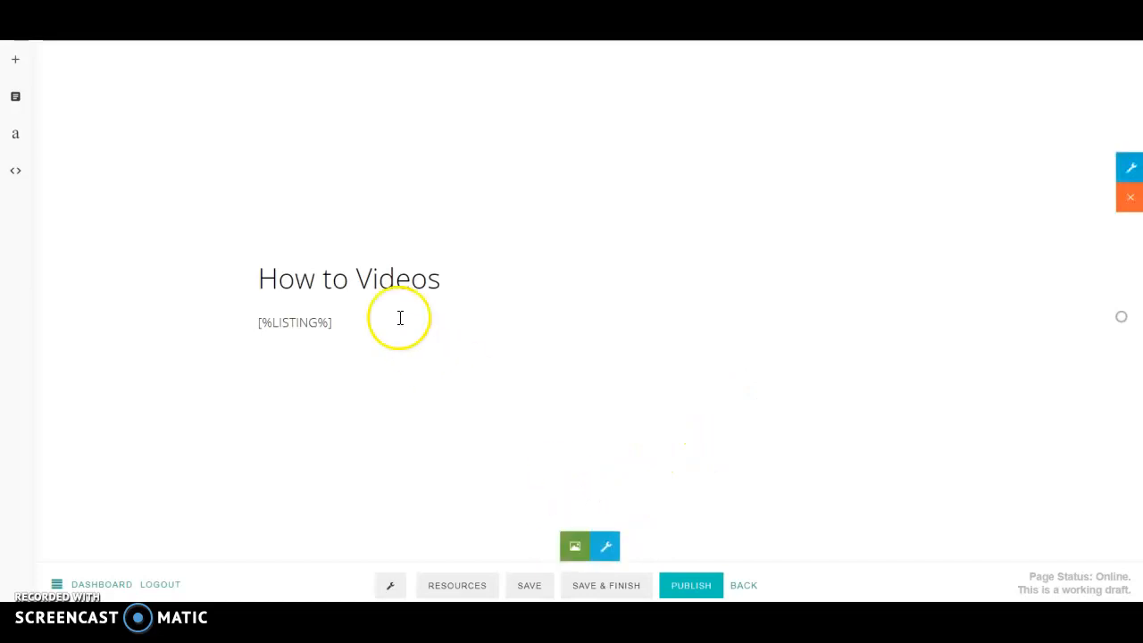
click(607, 545)
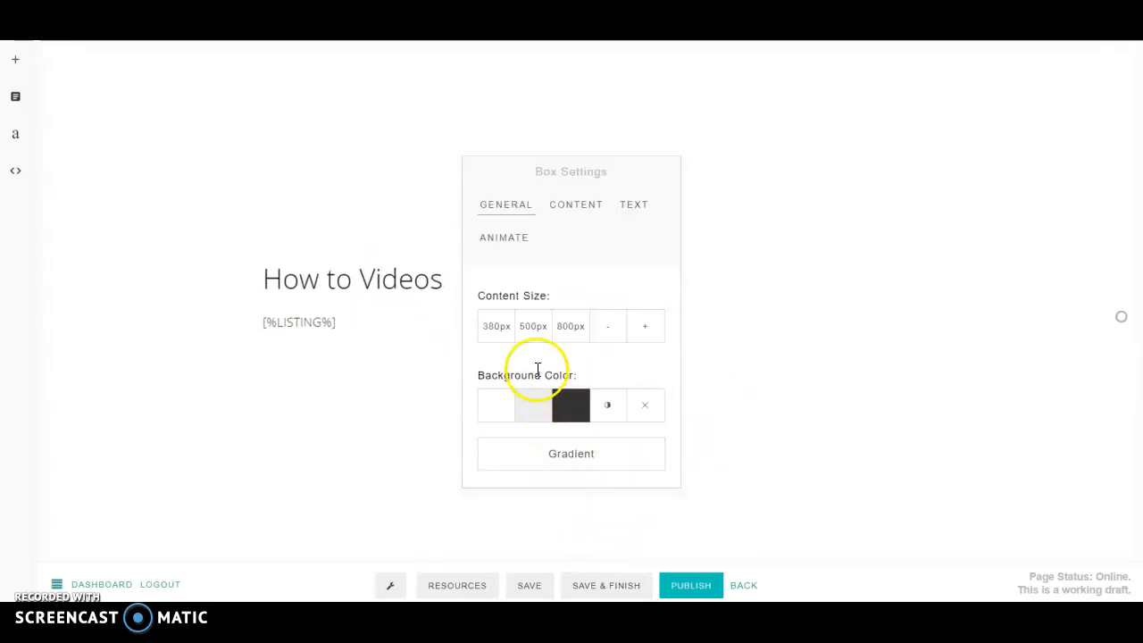
click(579, 207)
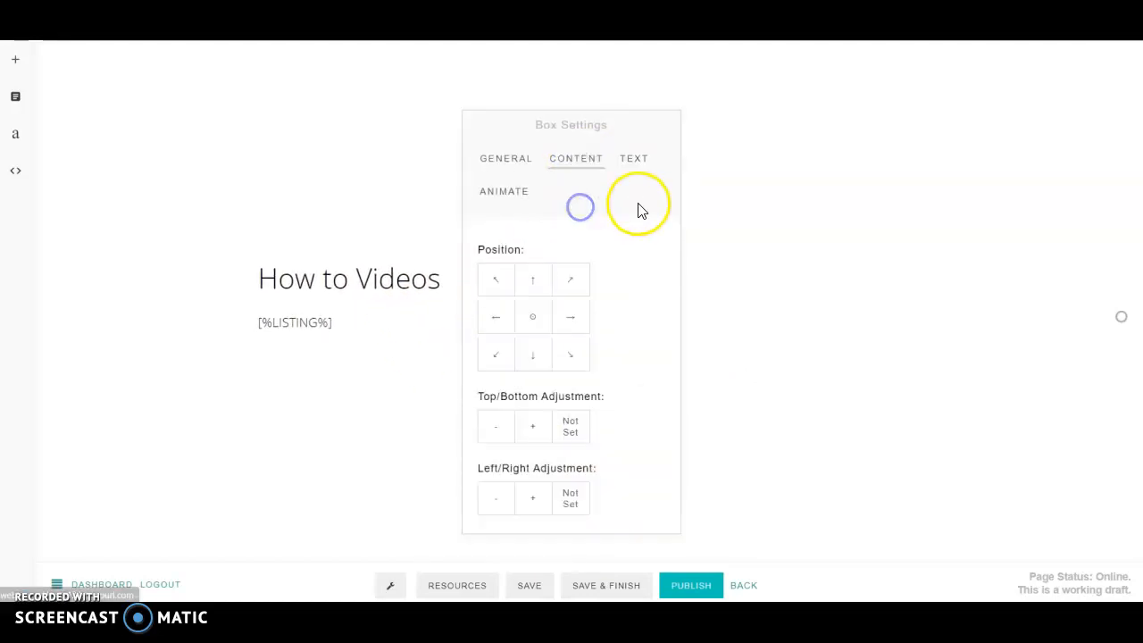
click(639, 165)
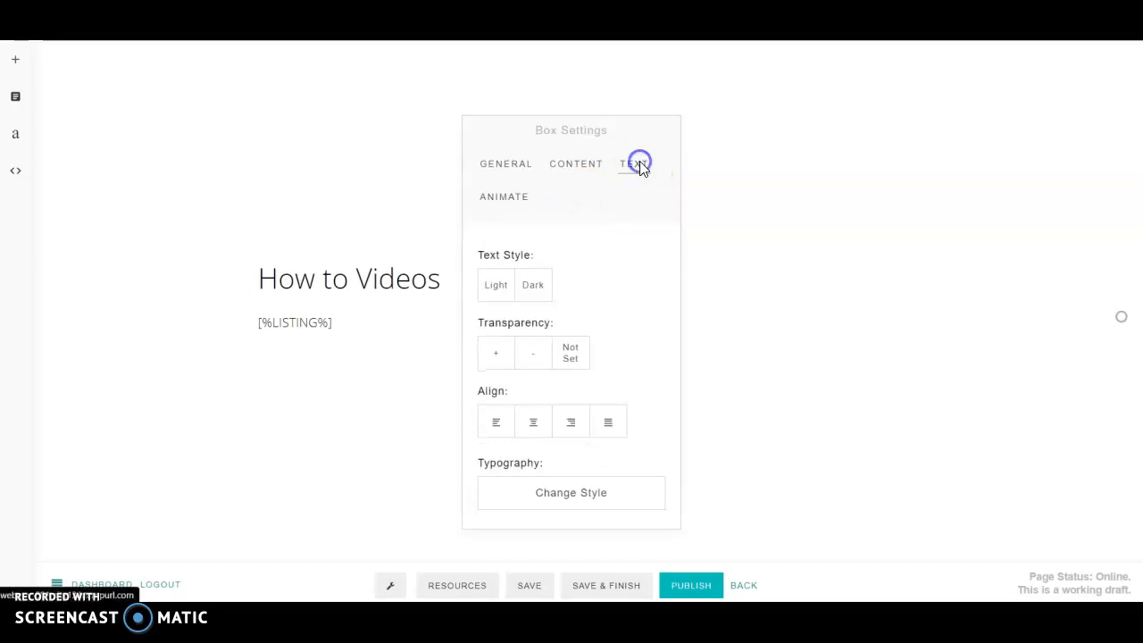
click(501, 198)
click(726, 349)
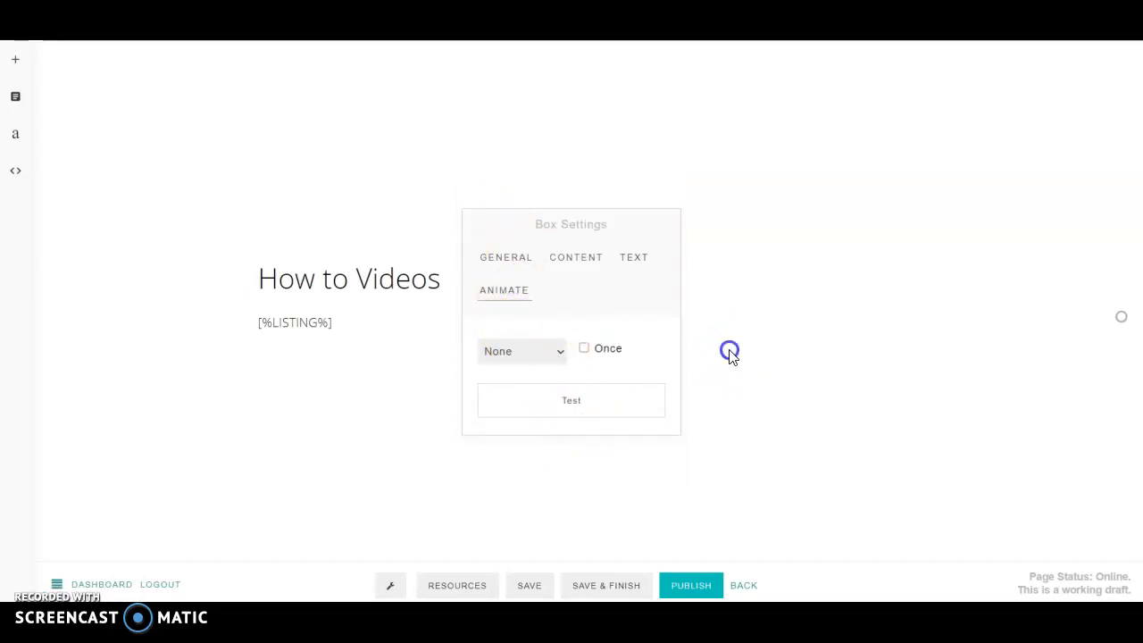
Step: Browse the section template gallery's Basic, Slider, Video, Custom, Header and Profile designs
click(16, 63)
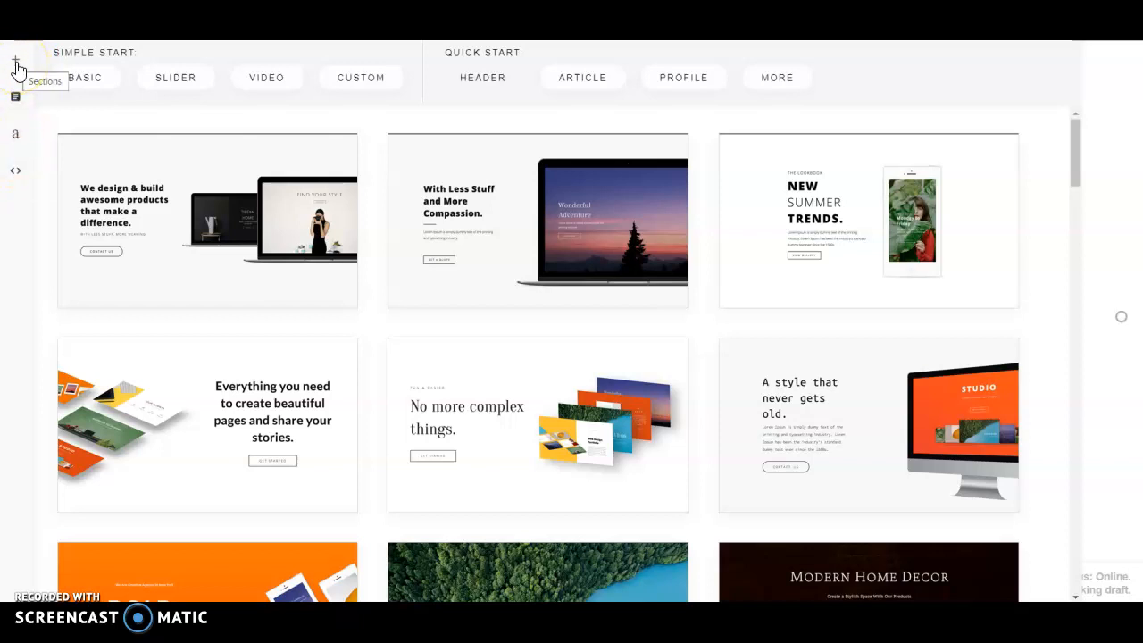
click(85, 90)
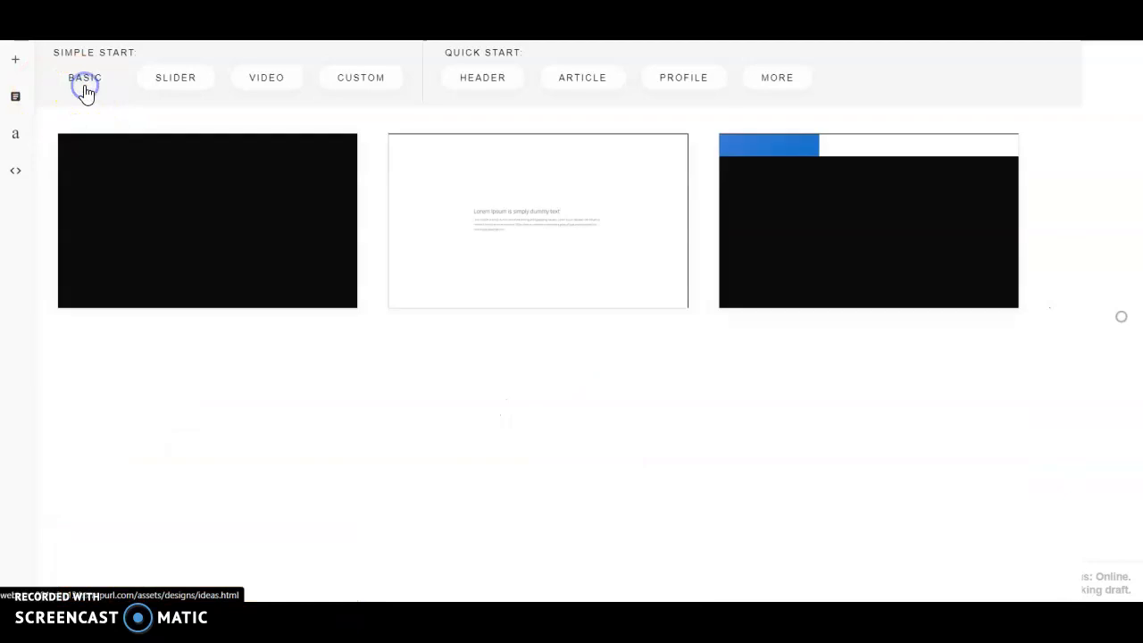
scroll(585, 359, down, 3)
scroll(551, 353, up, 3)
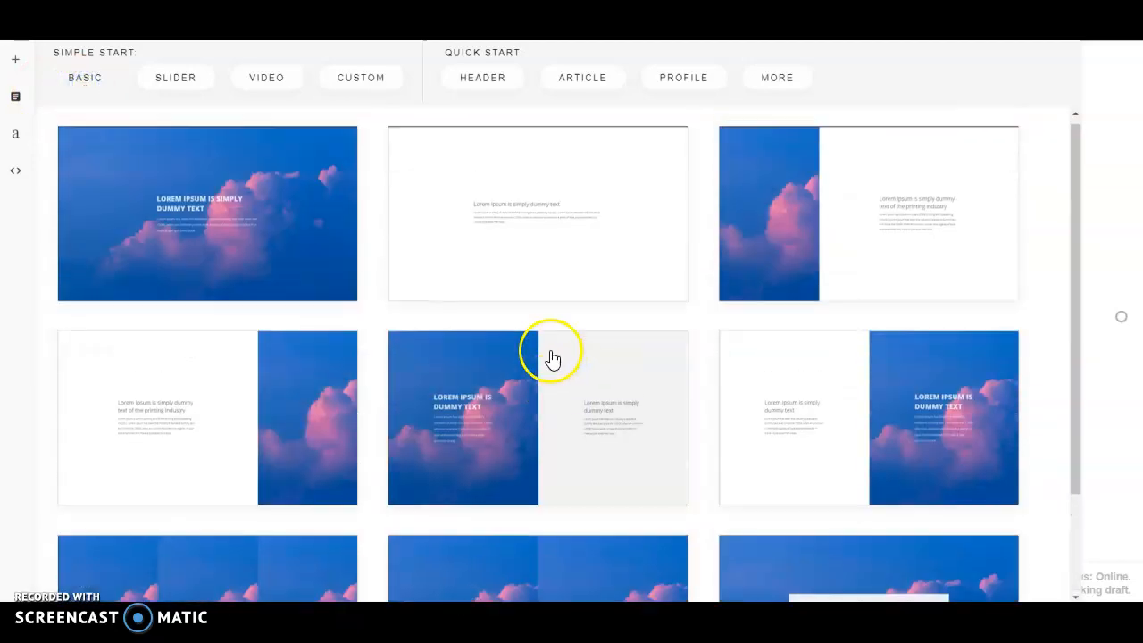
click(175, 79)
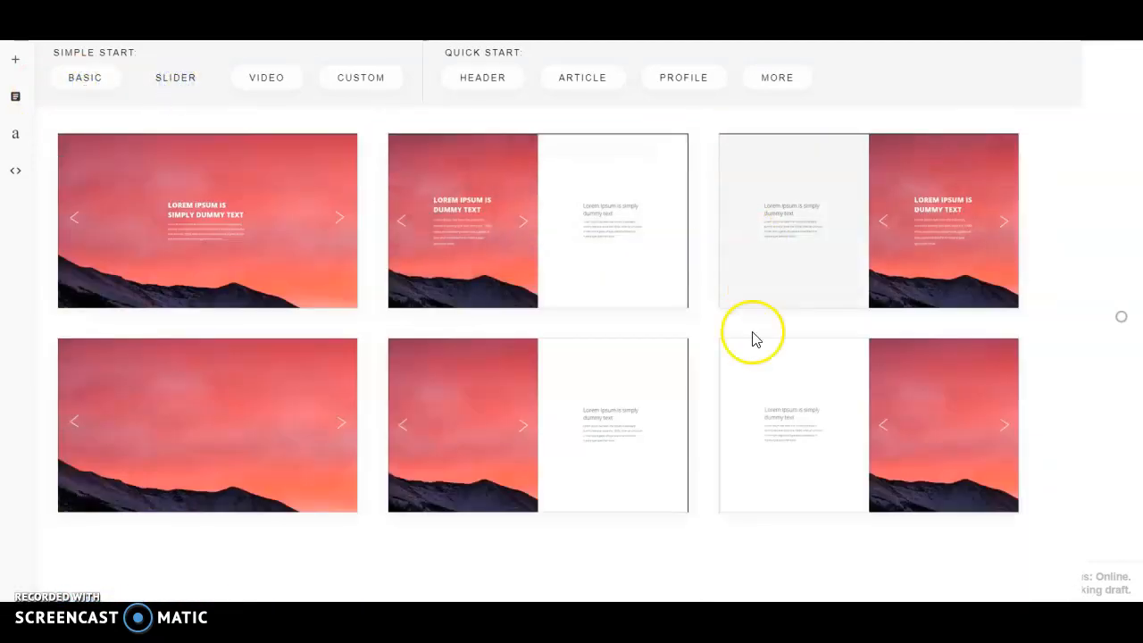
click(266, 78)
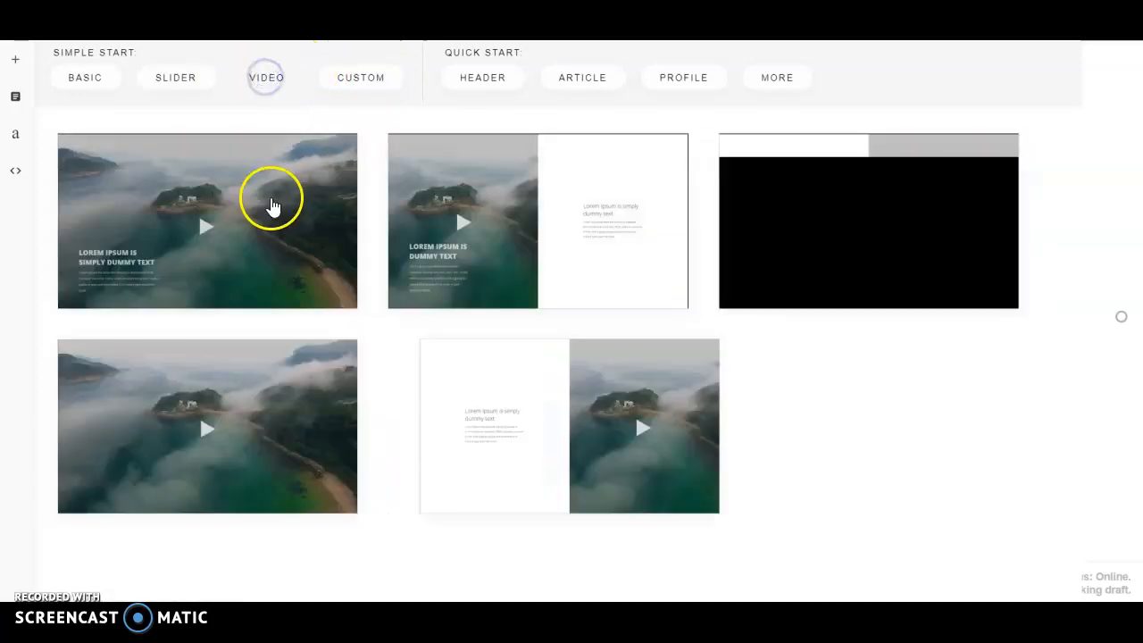
click(360, 77)
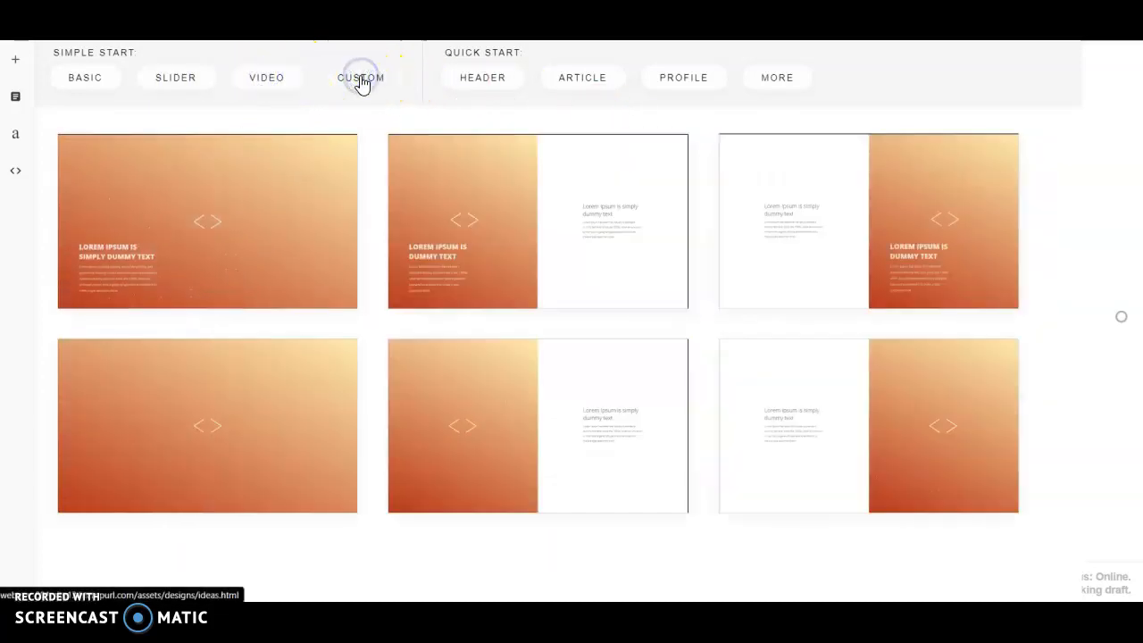
click(473, 89)
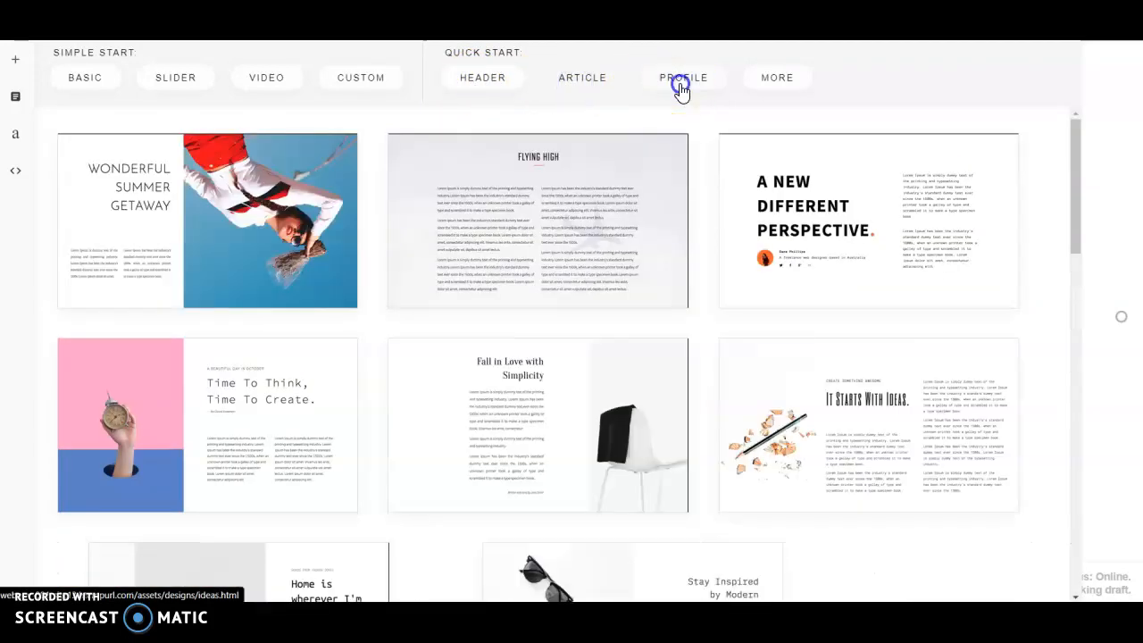
click(680, 86)
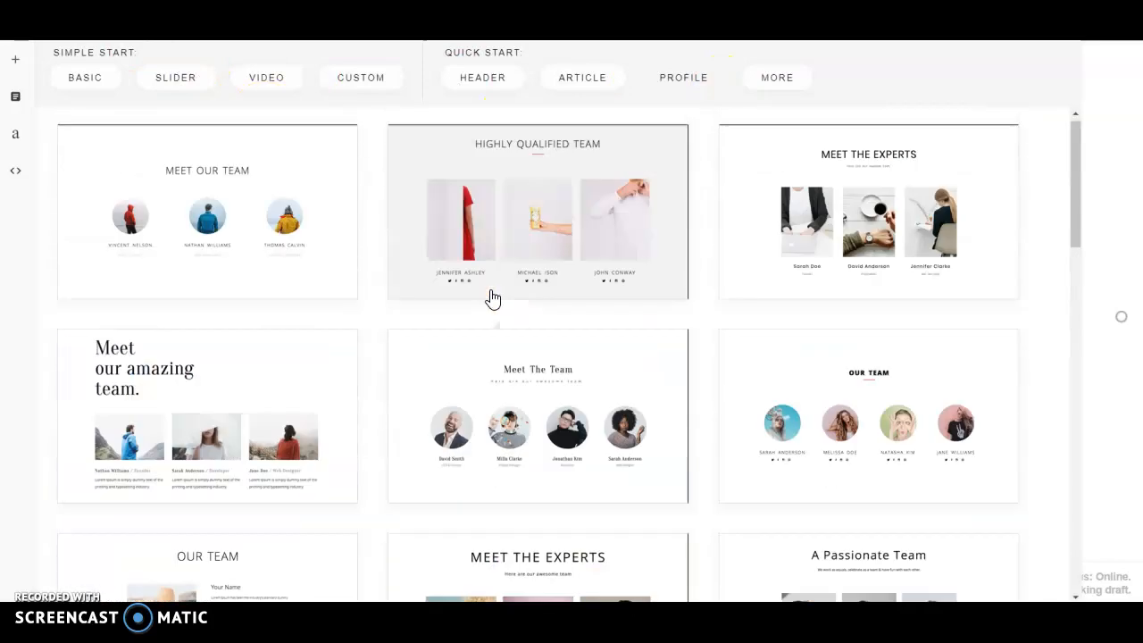
Step: Look through the More > Feature designs, then add the first Basic blue cloud hero section
click(766, 80)
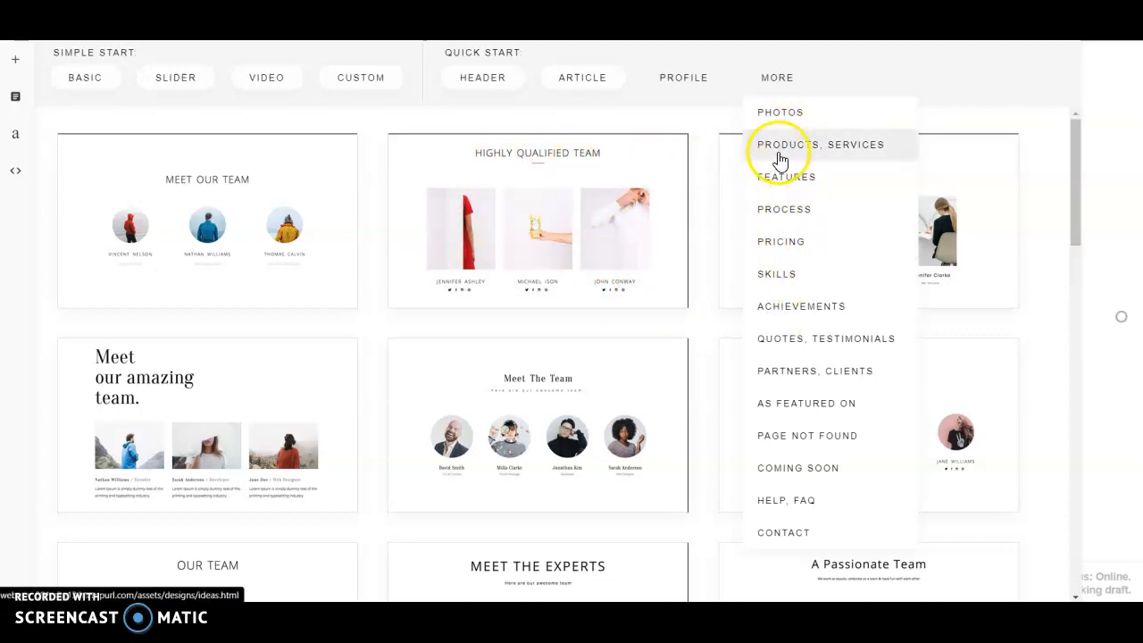
click(790, 180)
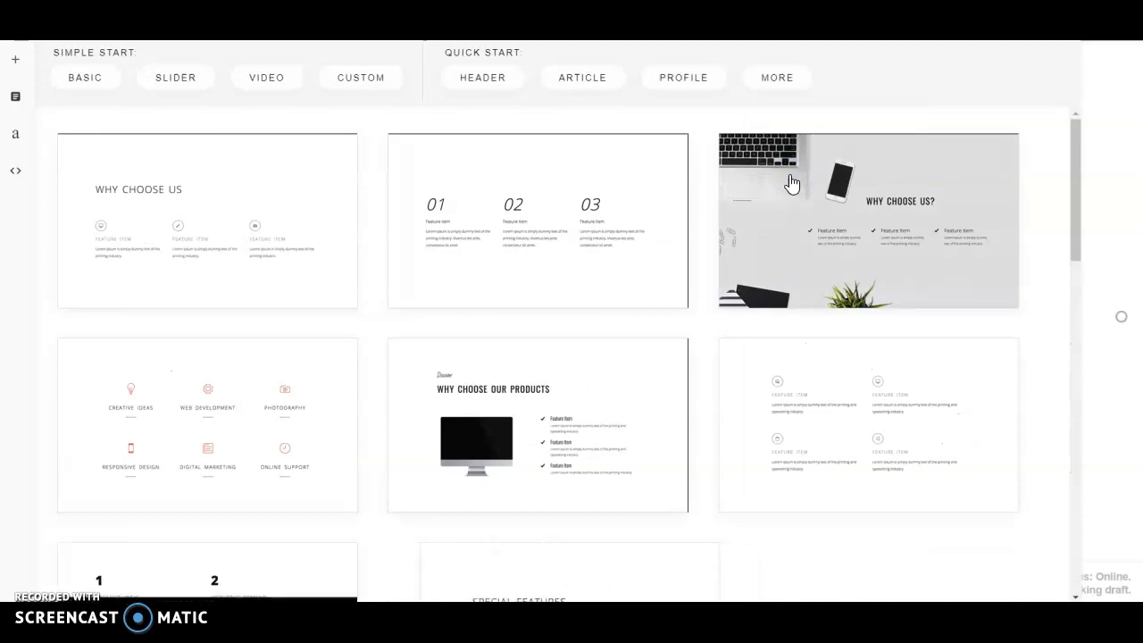
scroll(634, 261, down, 5)
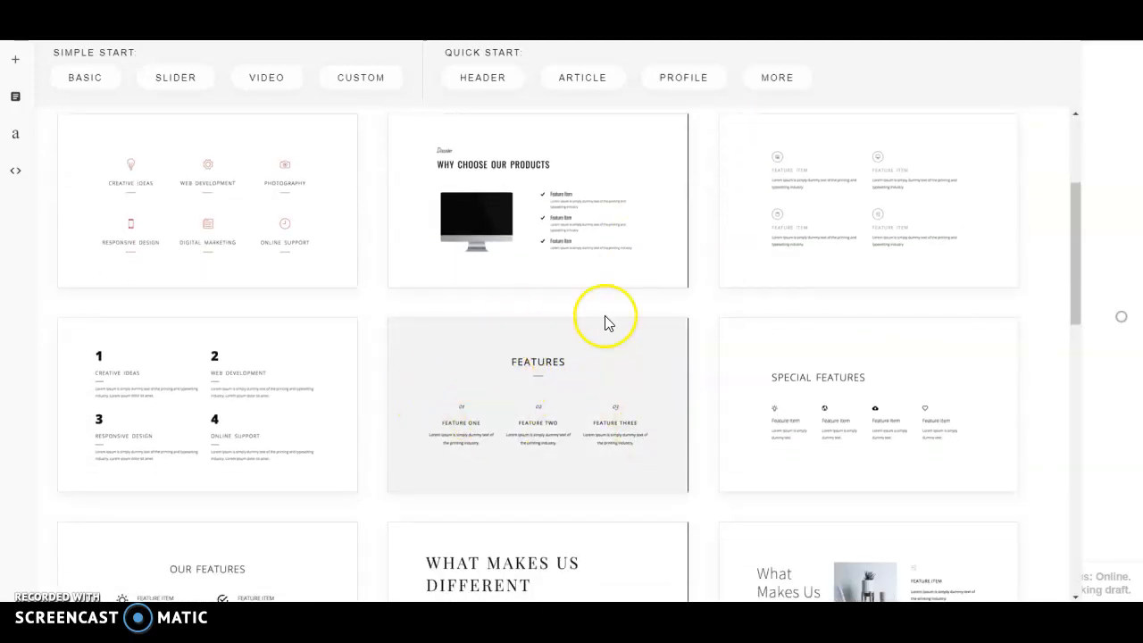
scroll(604, 314, up, 5)
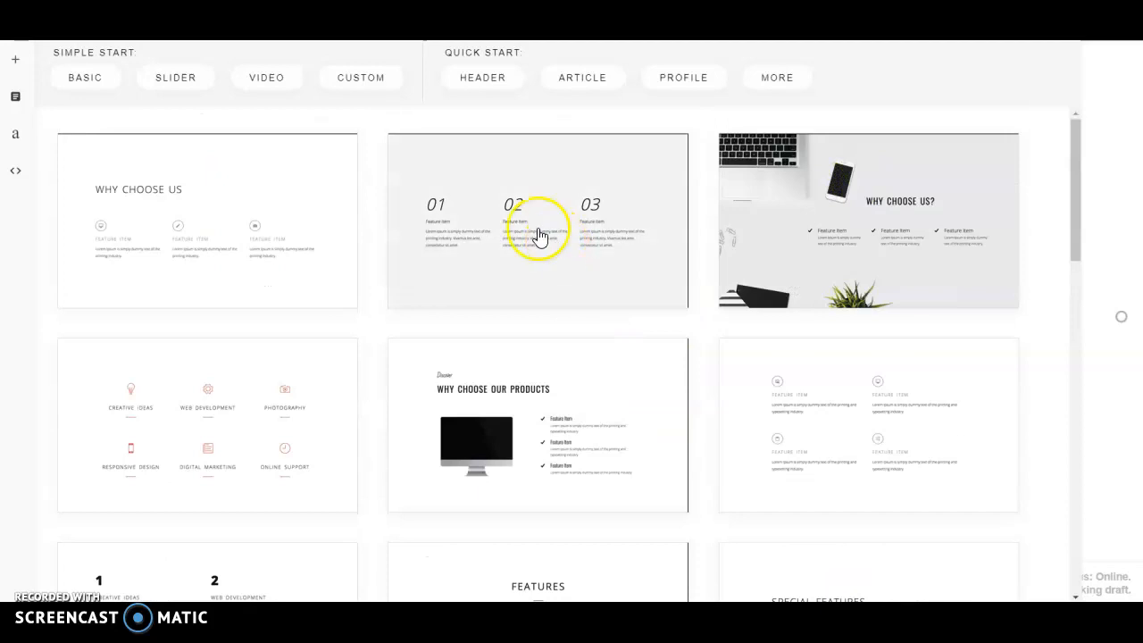
click(89, 79)
click(212, 198)
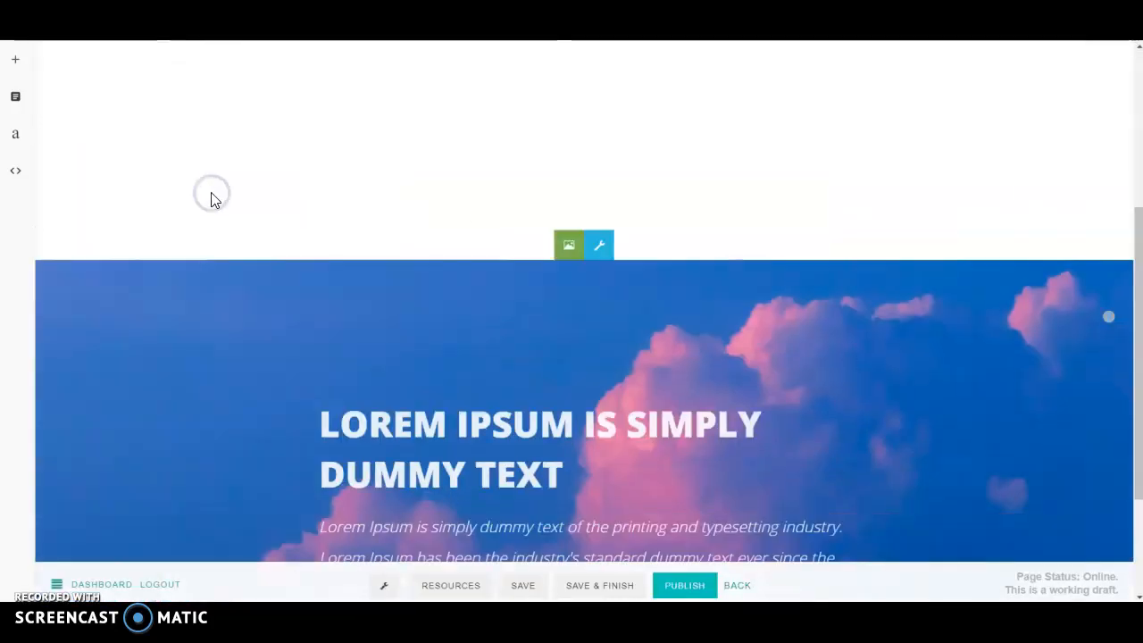
scroll(482, 309, up, 5)
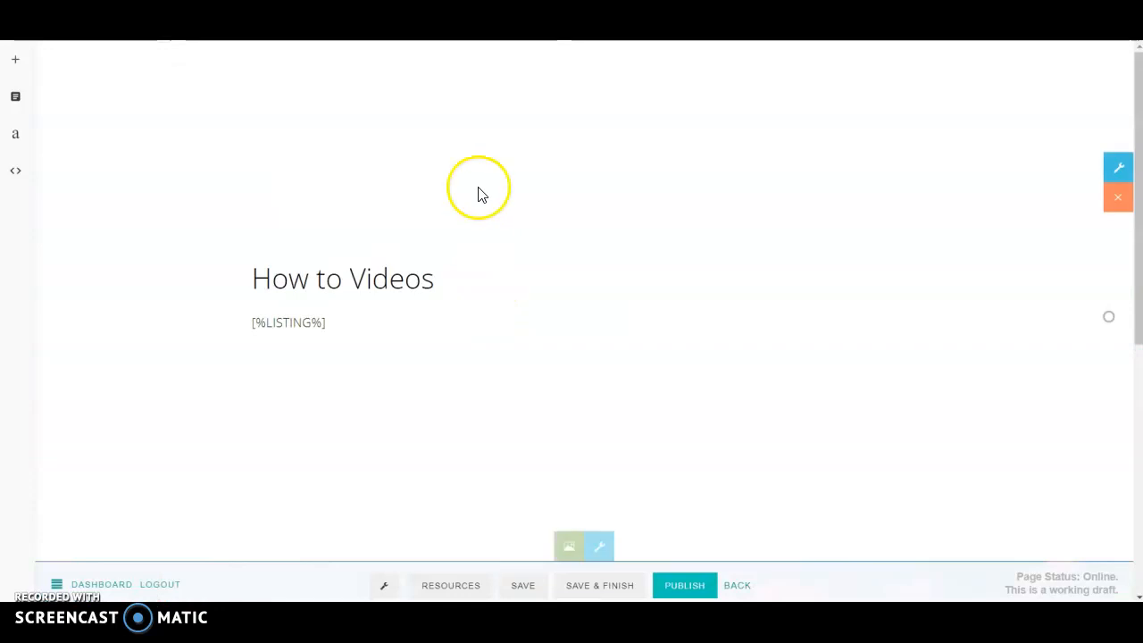
scroll(478, 214, down, 5)
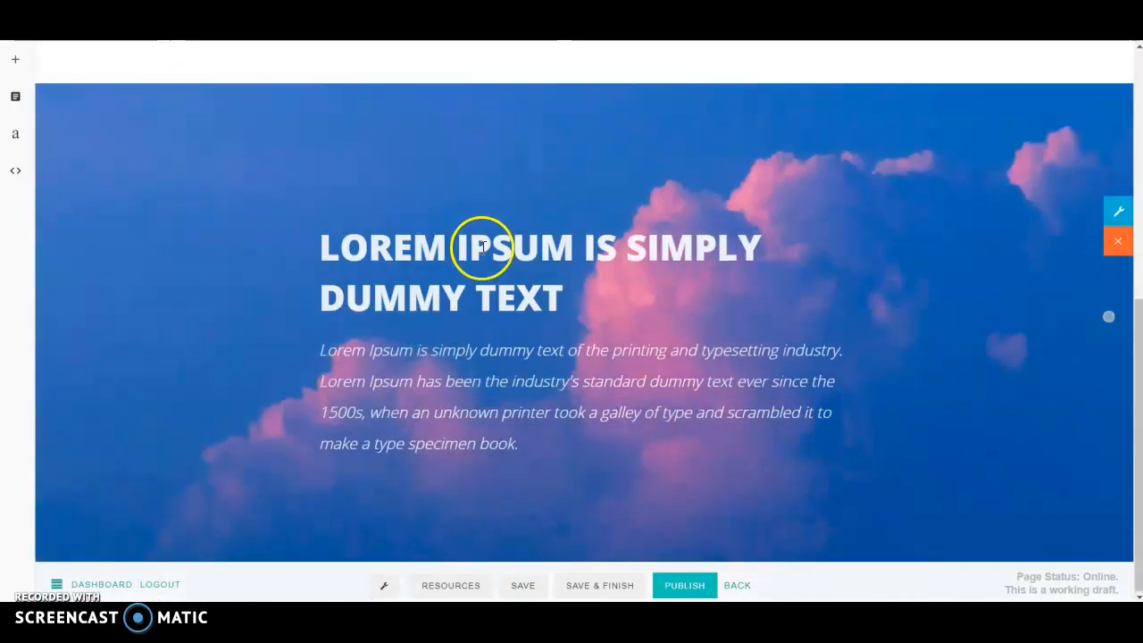
click(1116, 213)
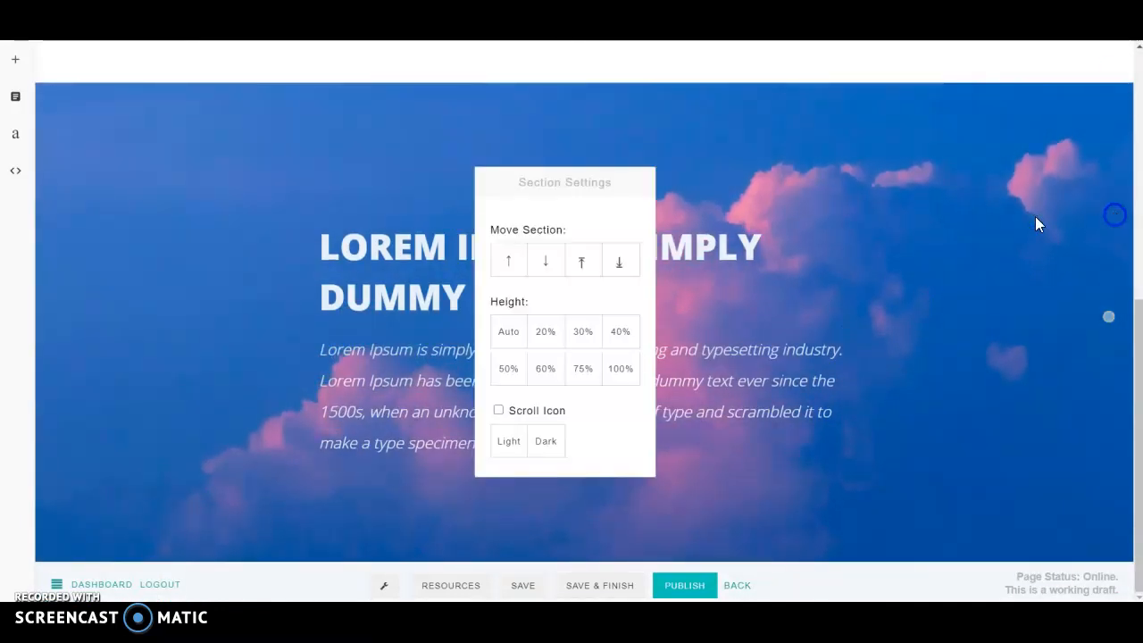
click(509, 261)
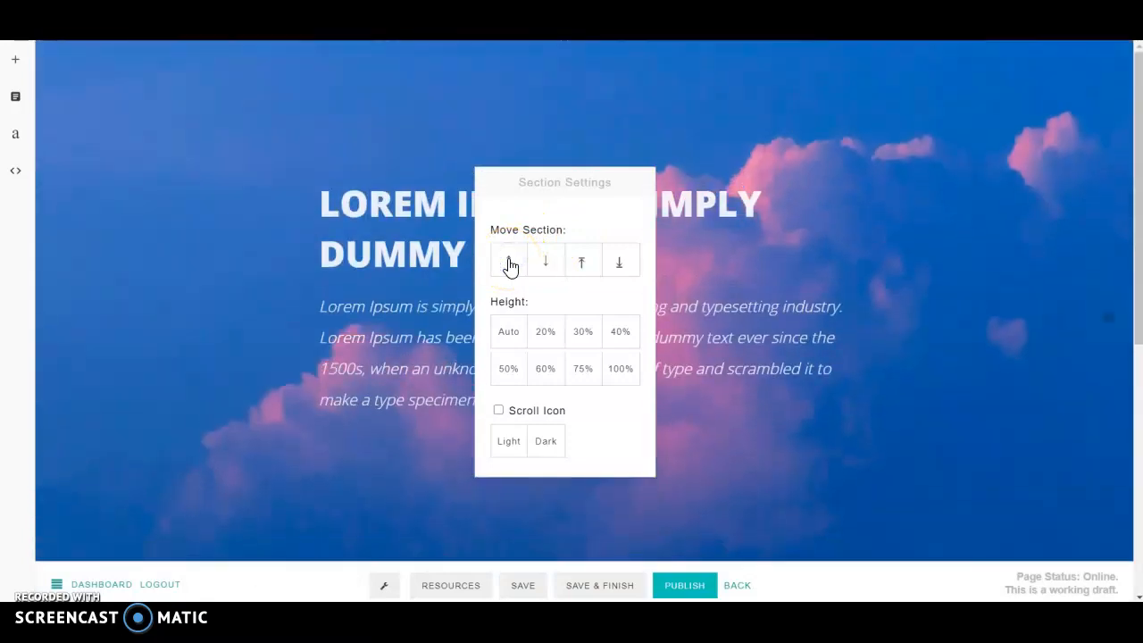
click(359, 253)
scroll(609, 264, down, 5)
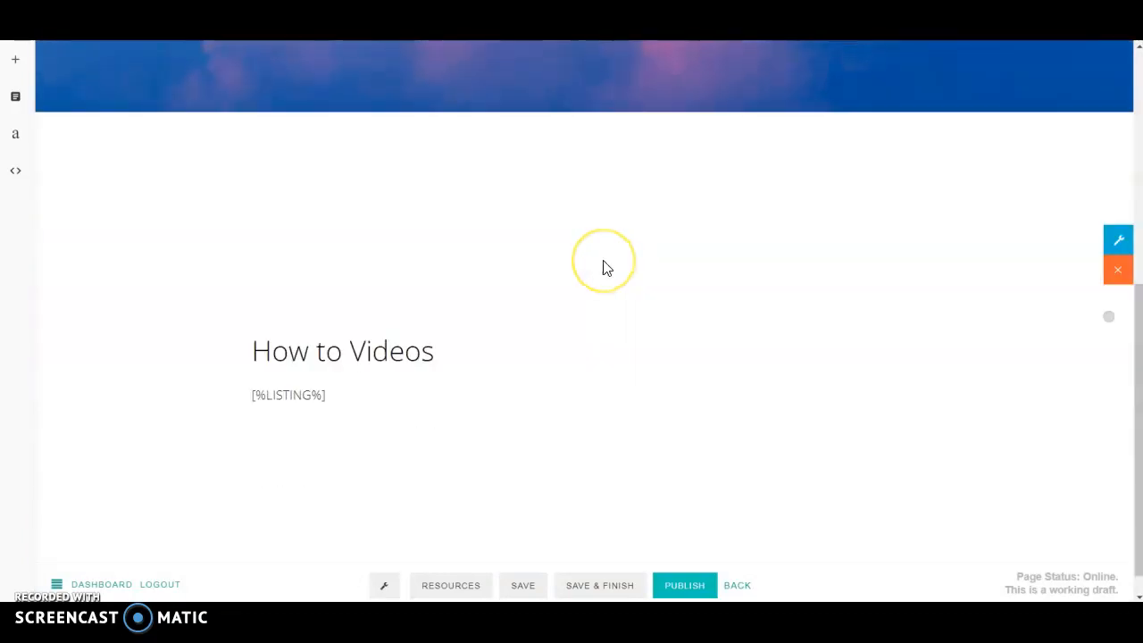
scroll(605, 268, up, 5)
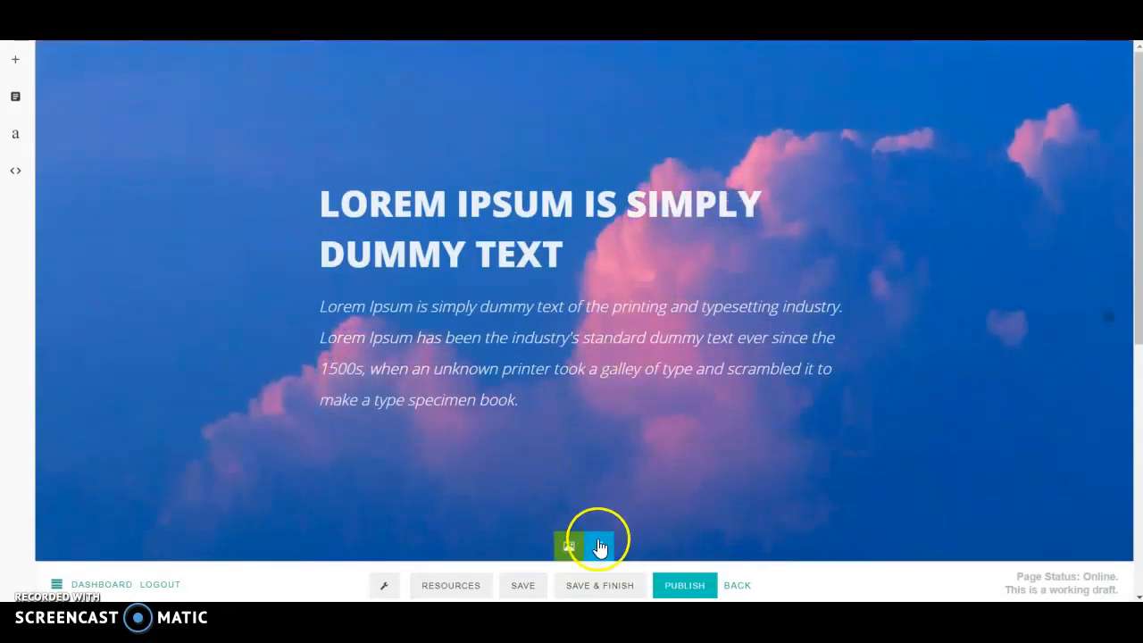
click(600, 546)
click(739, 266)
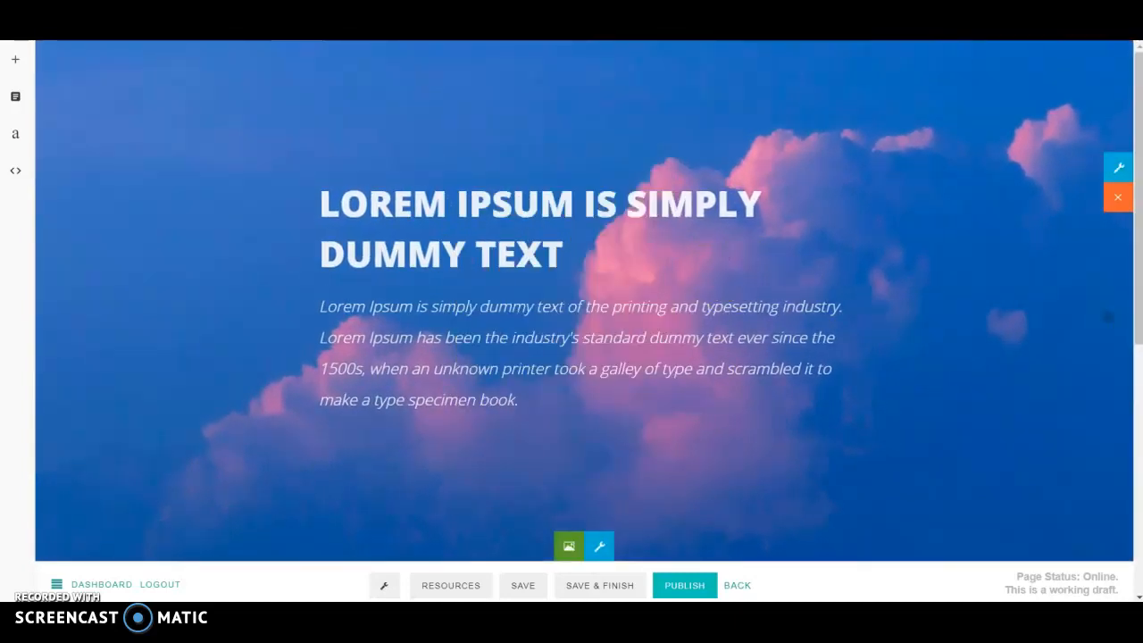
Step: Replace the hero's cloud background with the laptop photo from Desktop > Files > Ink4Work
click(571, 548)
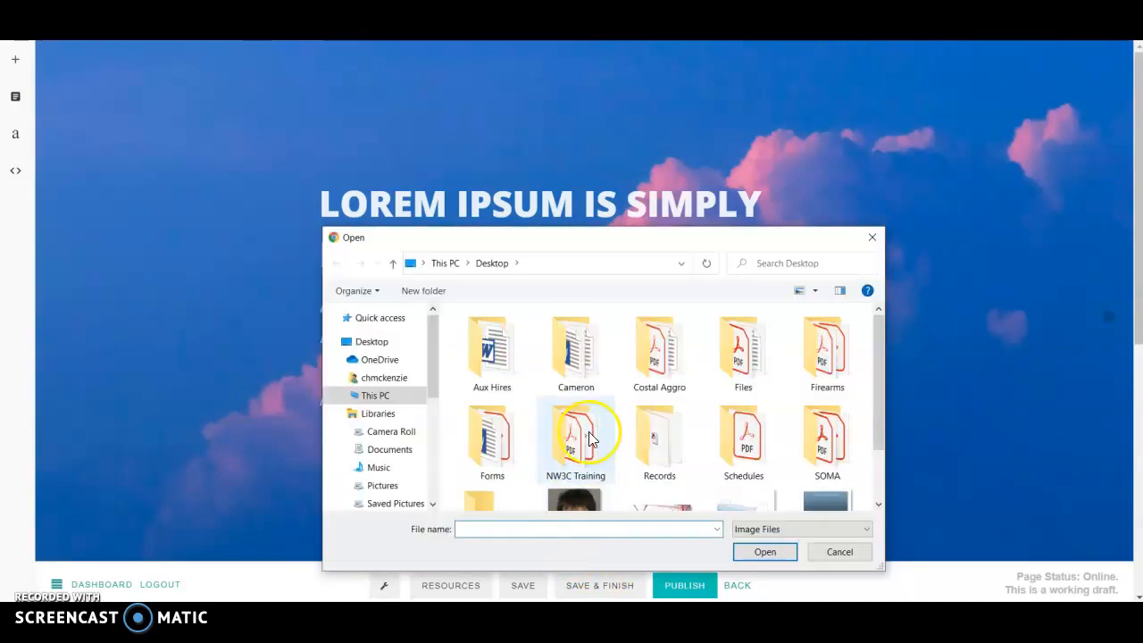
click(373, 342)
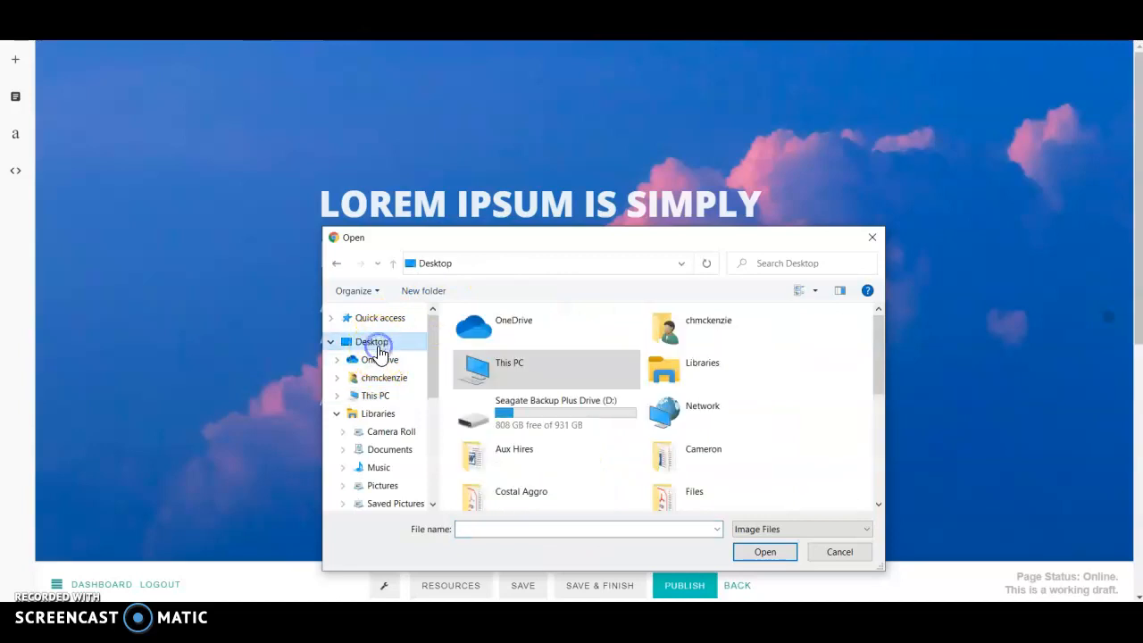
drag(877, 354, 877, 411)
double_click(658, 349)
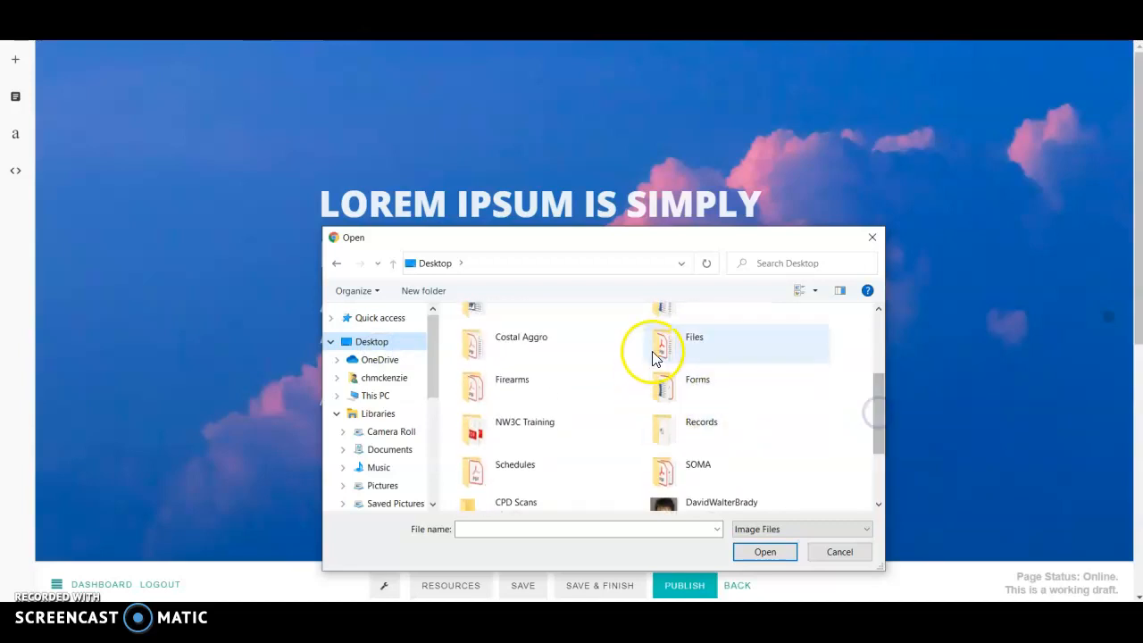
double_click(482, 348)
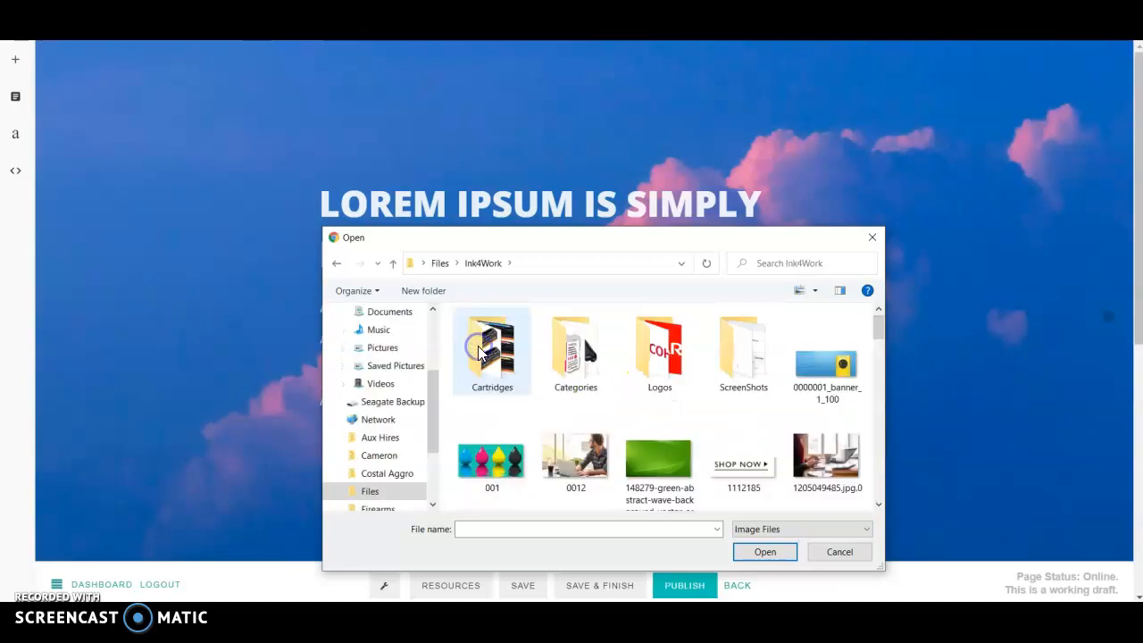
mouse_move(877, 327)
mouse_down()
mouse_move(879, 417)
mouse_move(878, 327)
mouse_up()
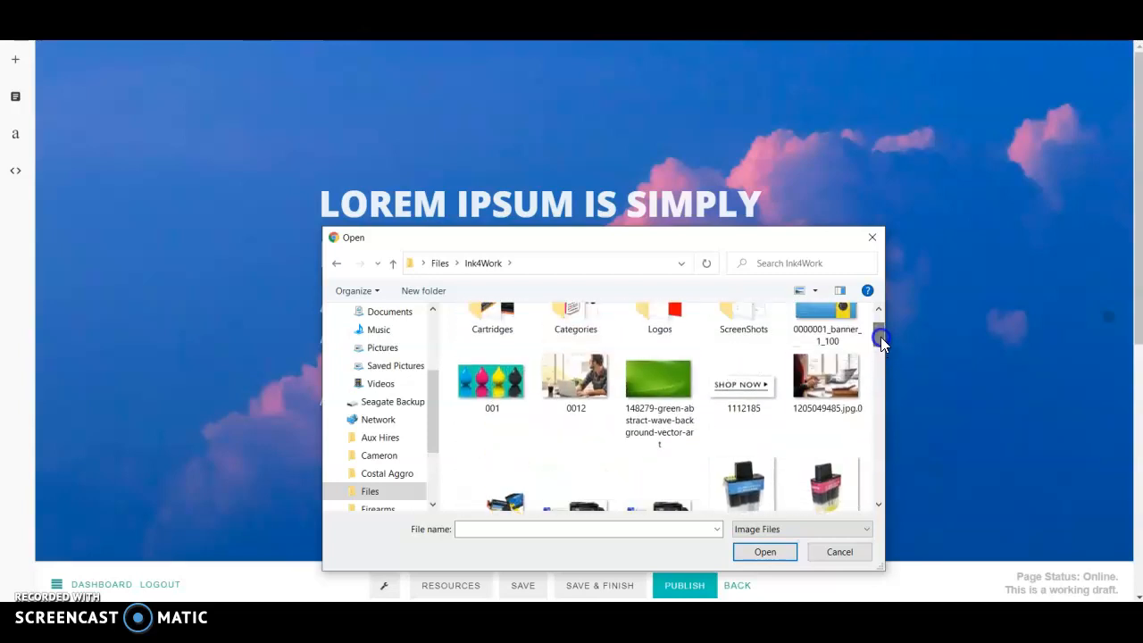
double_click(832, 366)
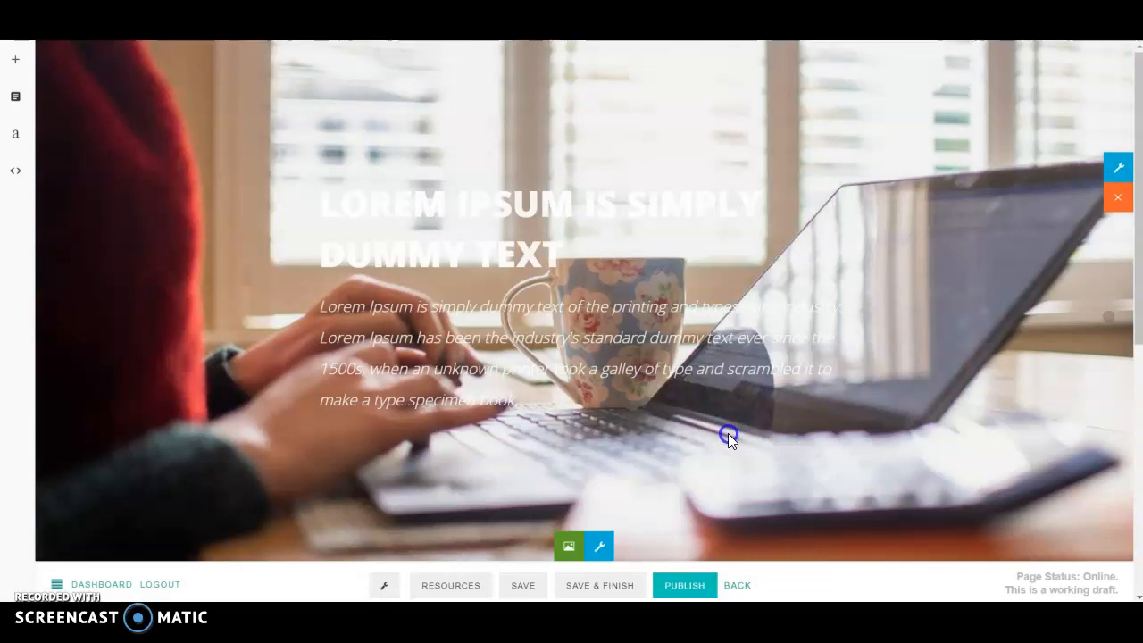
Step: Raise the Box Settings Image overlay transparency five steps to darken the laptop photo
click(420, 235)
click(566, 431)
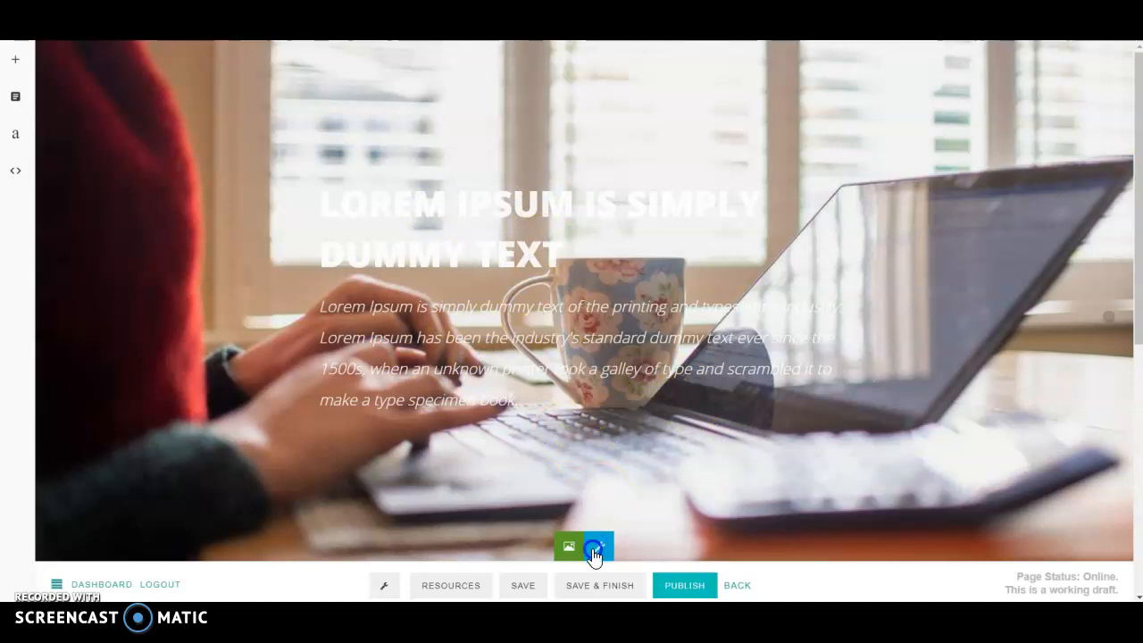
click(600, 548)
click(566, 295)
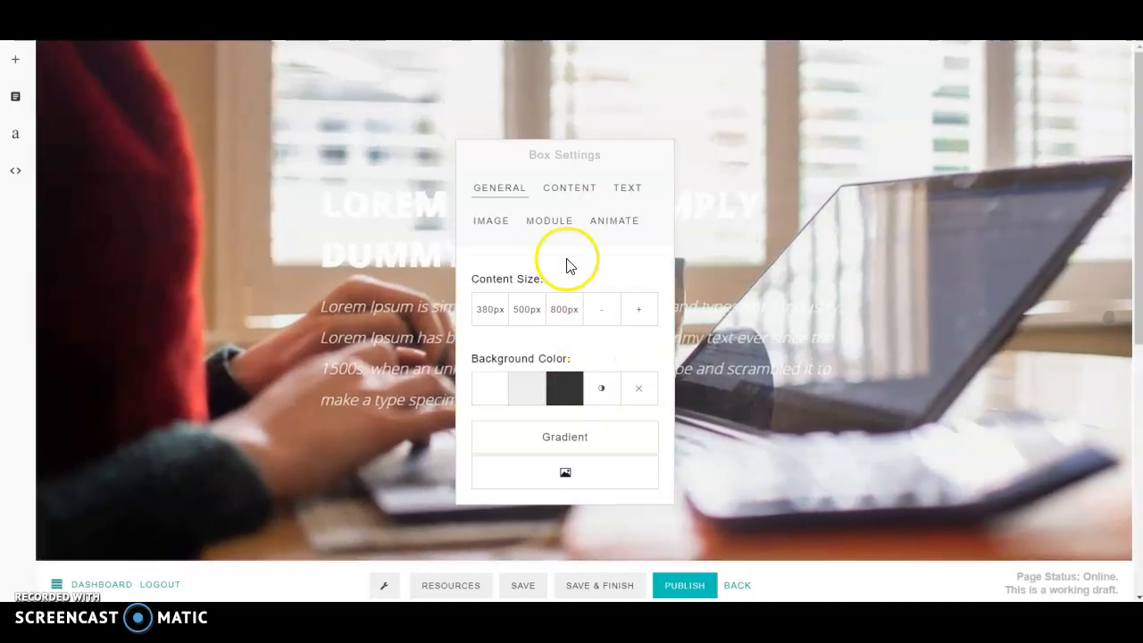
click(491, 225)
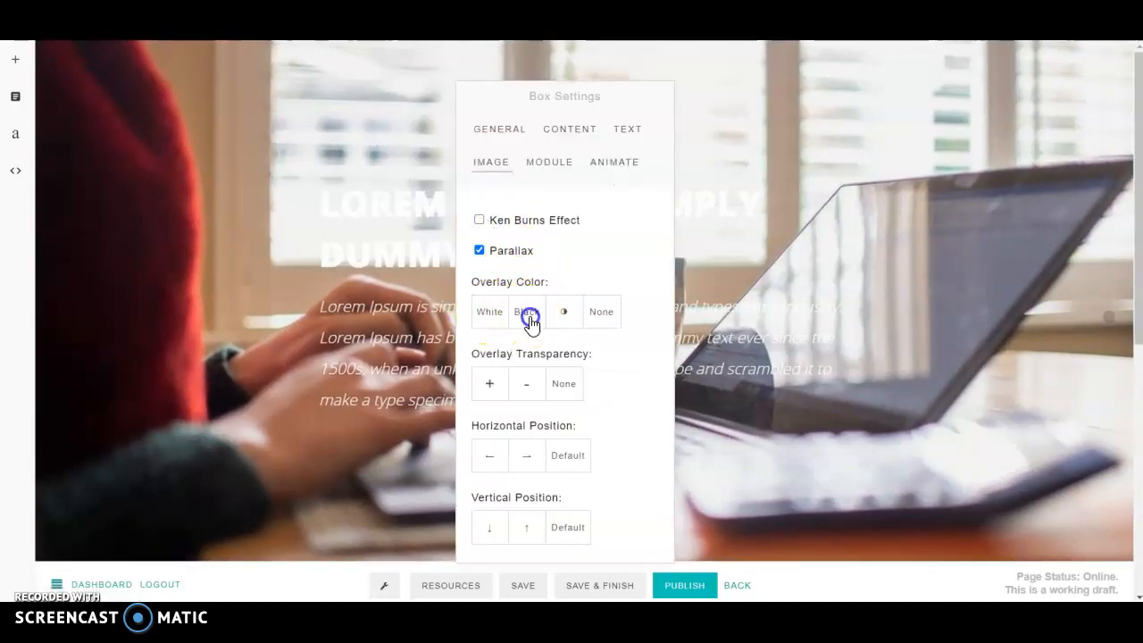
click(489, 386)
click(490, 386)
click(489, 386)
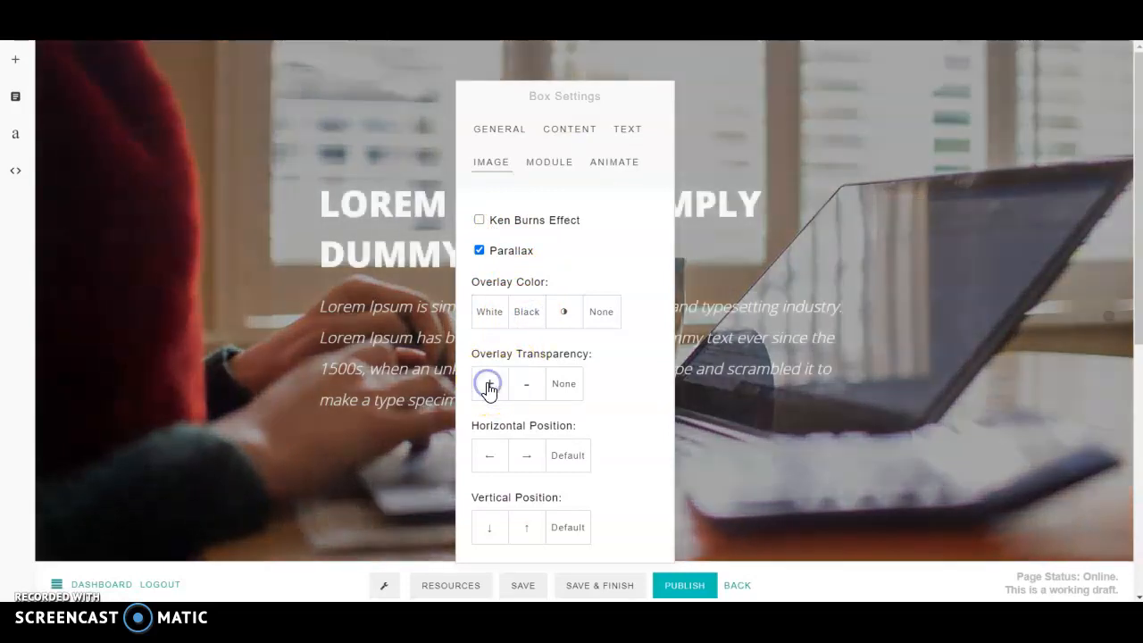
click(489, 385)
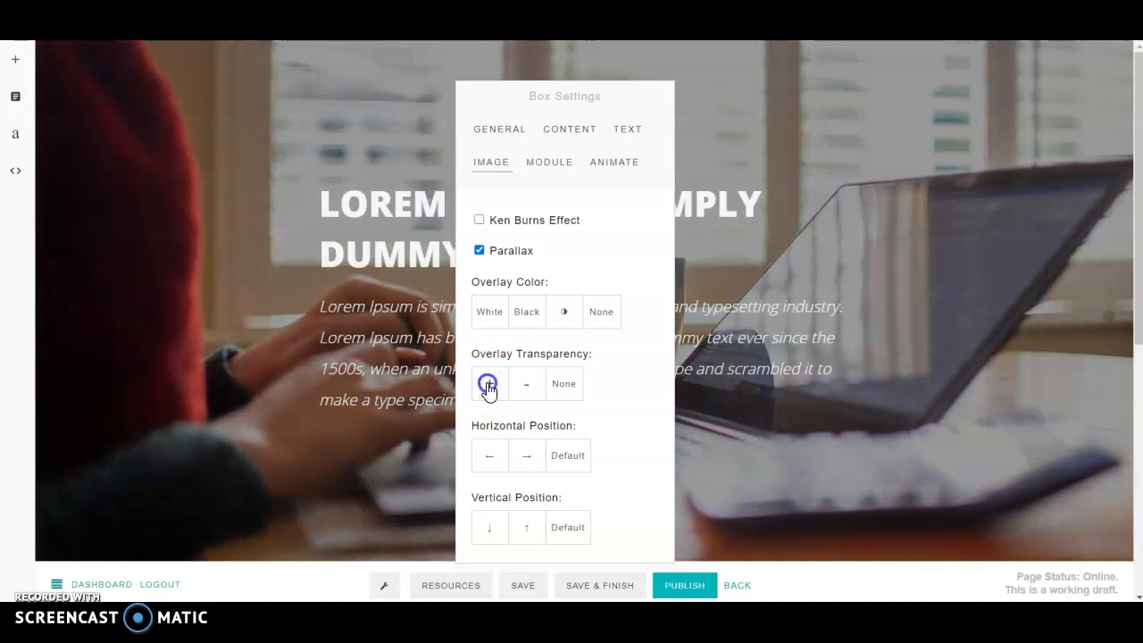
click(489, 386)
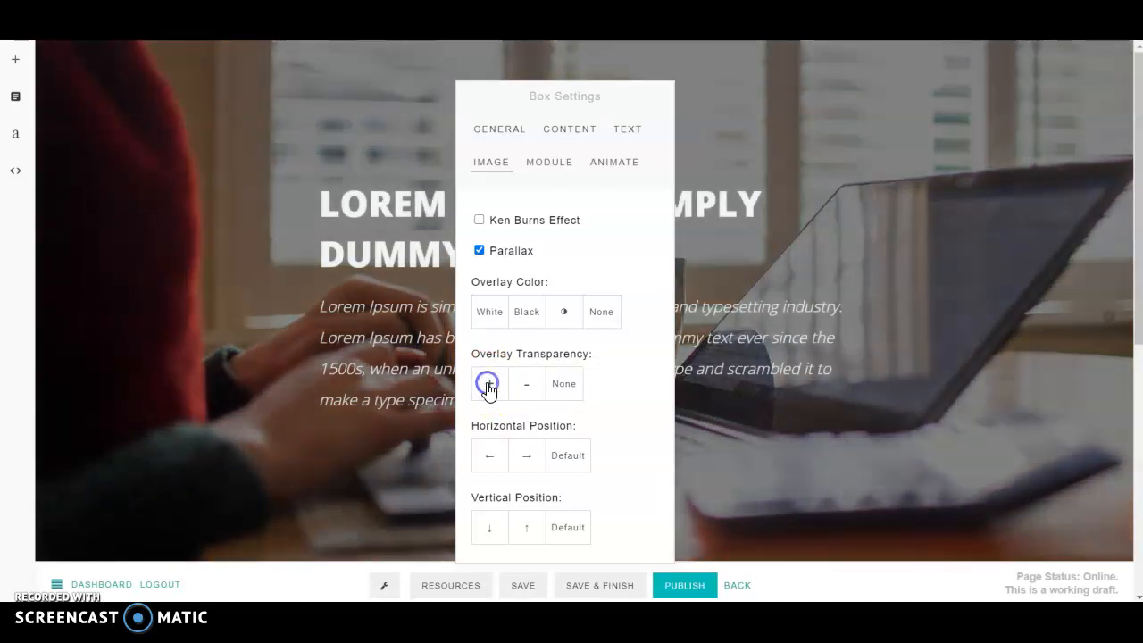
click(724, 419)
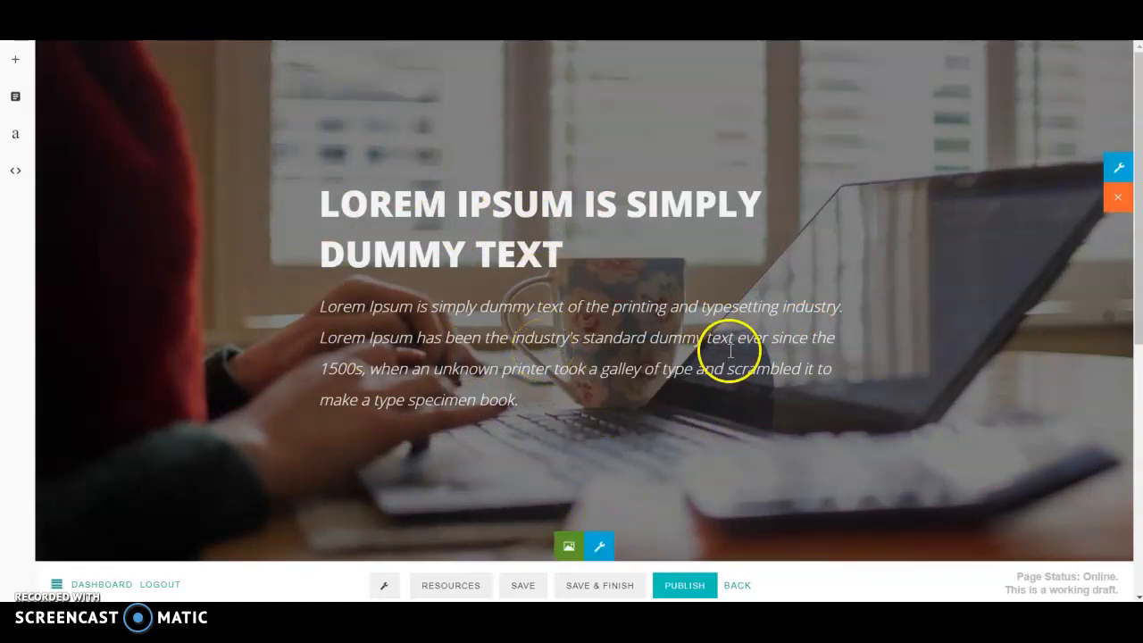
Step: Enable the hero section's Scroll Icon in the Light style
click(1120, 174)
click(498, 410)
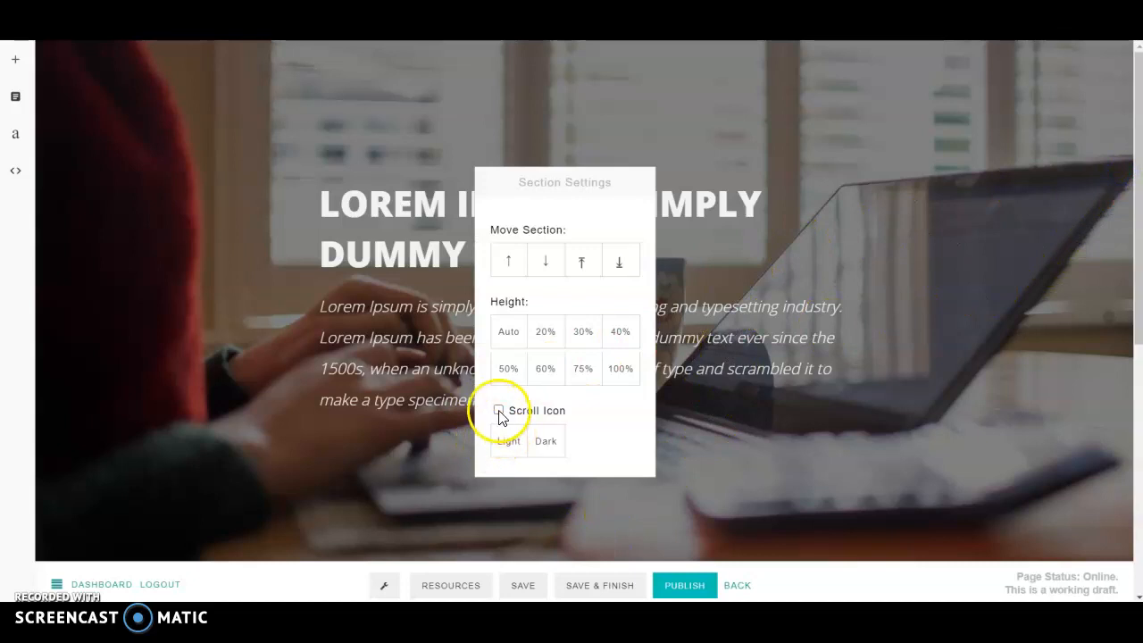
drag(566, 184, 981, 78)
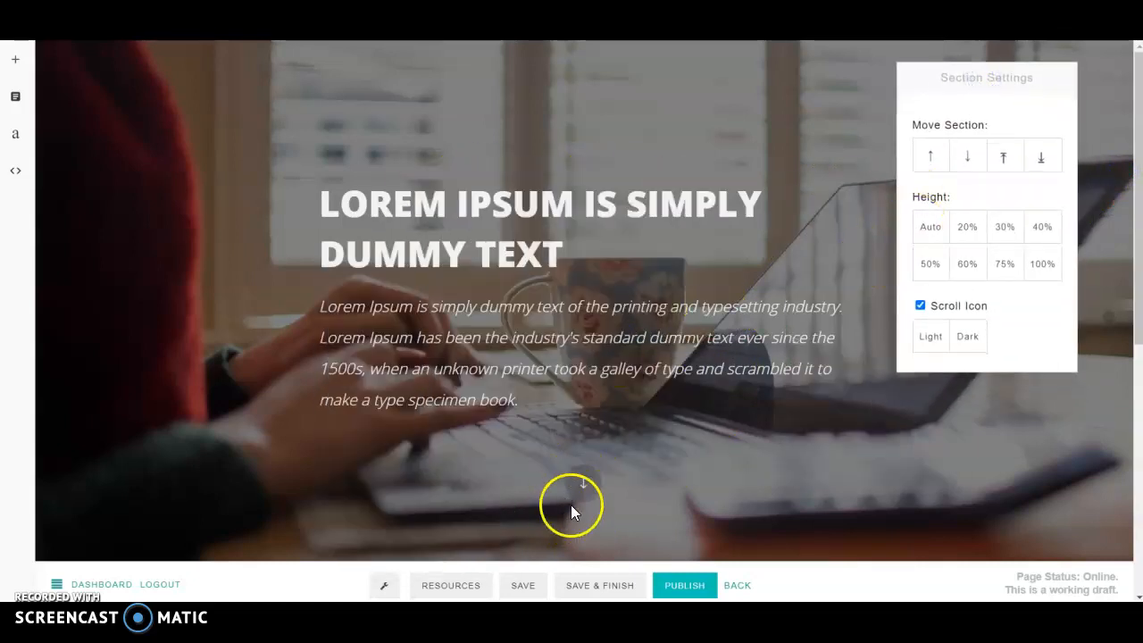
click(934, 346)
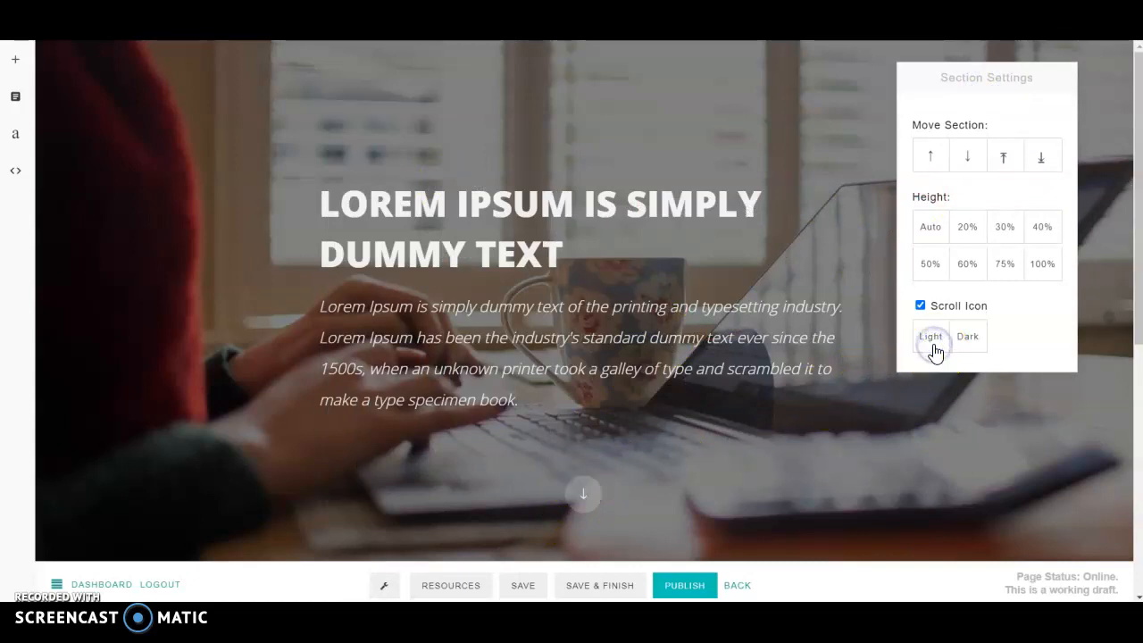
click(928, 340)
click(740, 404)
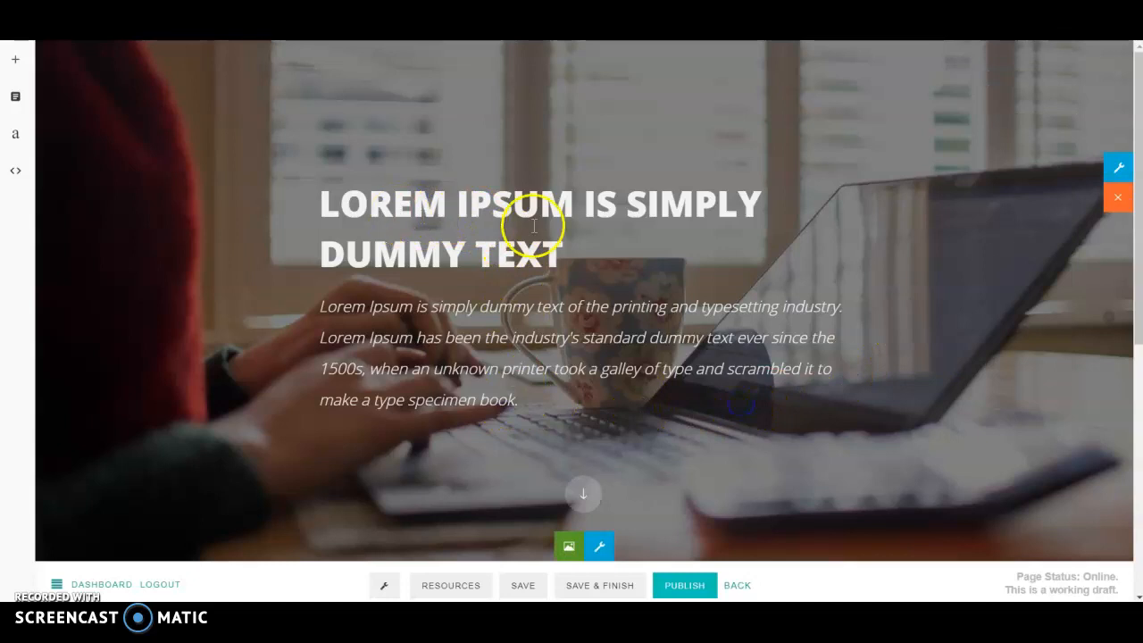
Step: Replace the hero heading text with 'CHANGE TEXT TO WHAT YOU WANT'
click(582, 259)
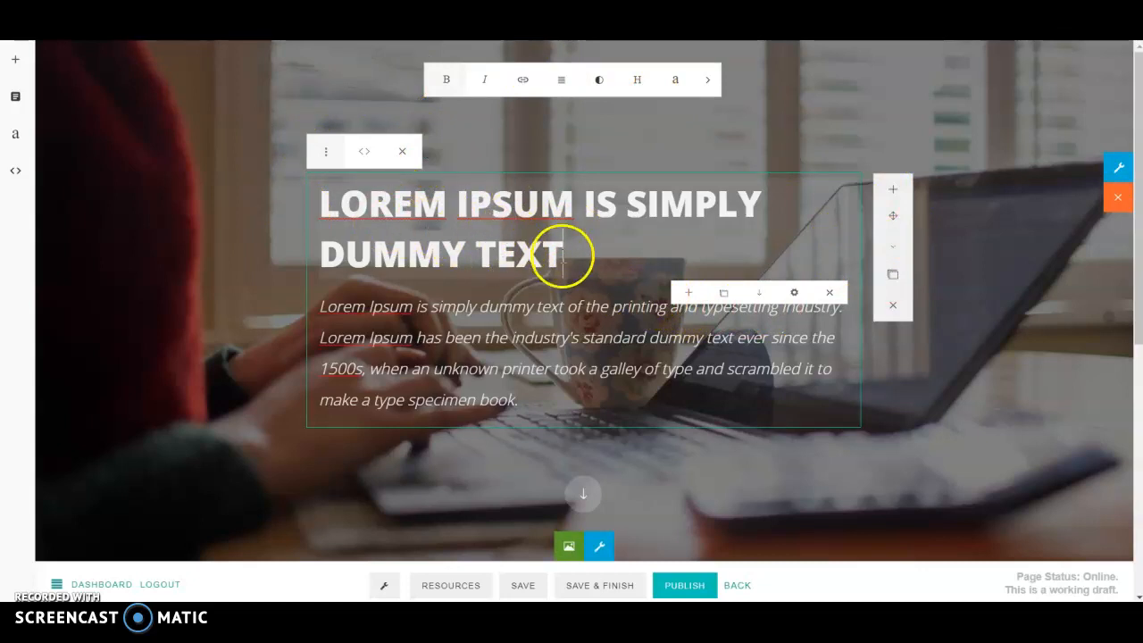
drag(575, 260, 282, 220)
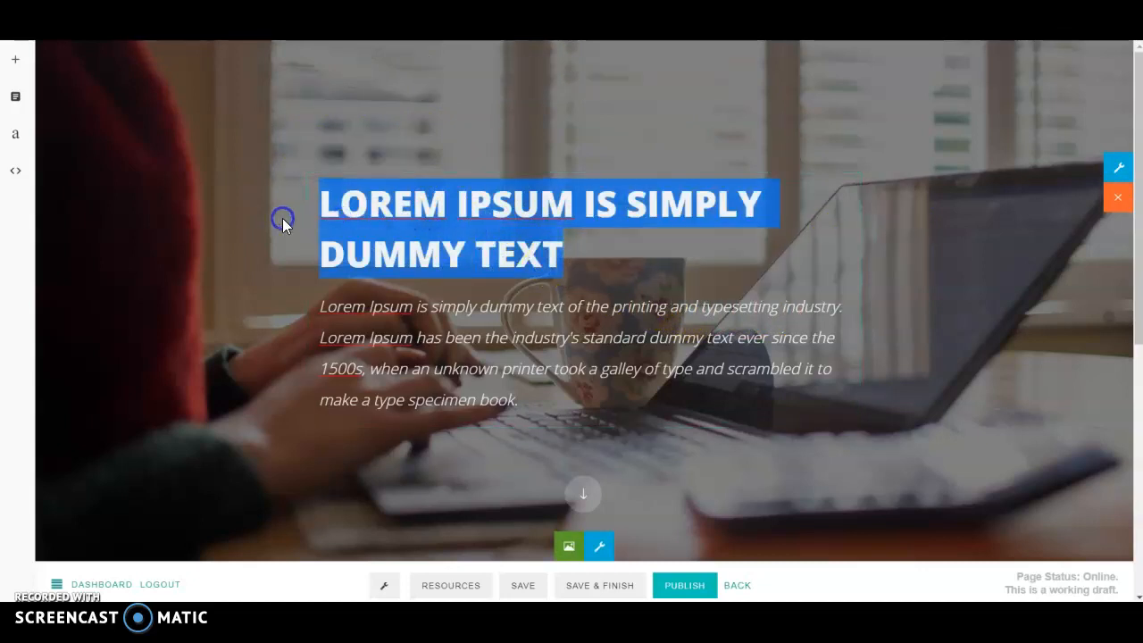
click(434, 222)
drag(584, 250, 340, 218)
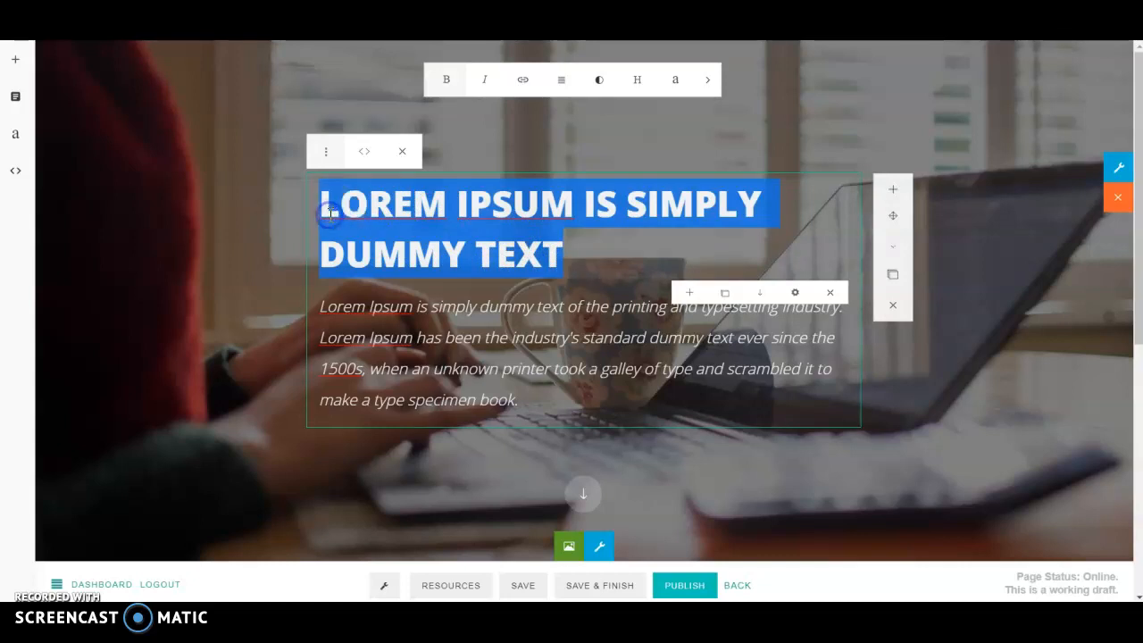
text(CHANGE TEXT TO WHA)
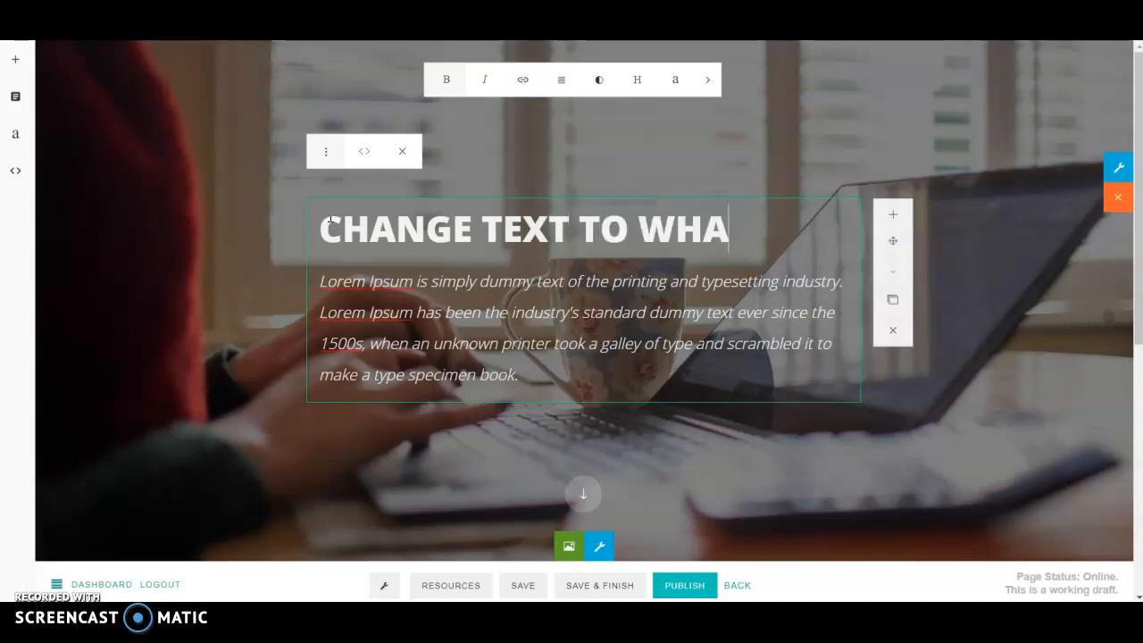
text(WANT)
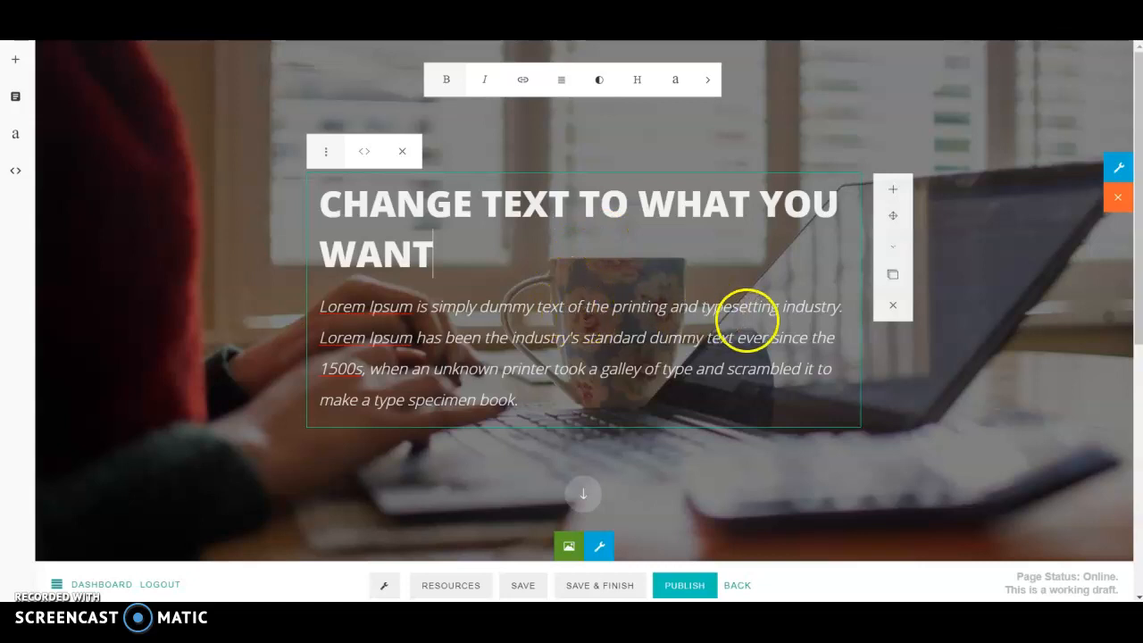
Step: Widen the hero content box and centre its heading and paragraph text
click(598, 547)
click(576, 197)
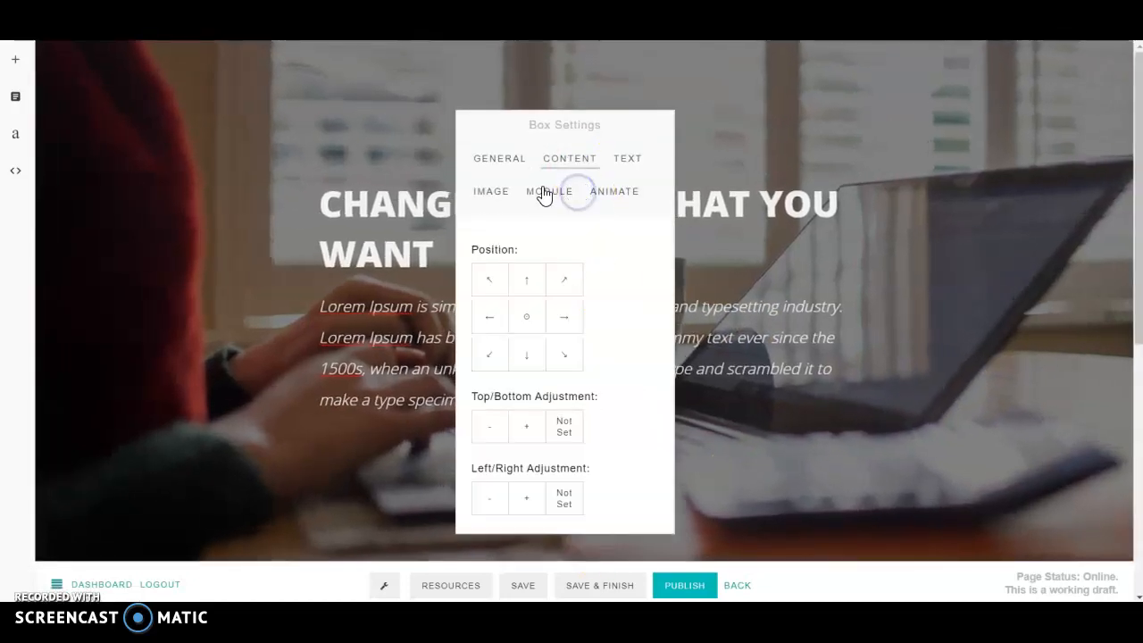
click(499, 158)
click(638, 313)
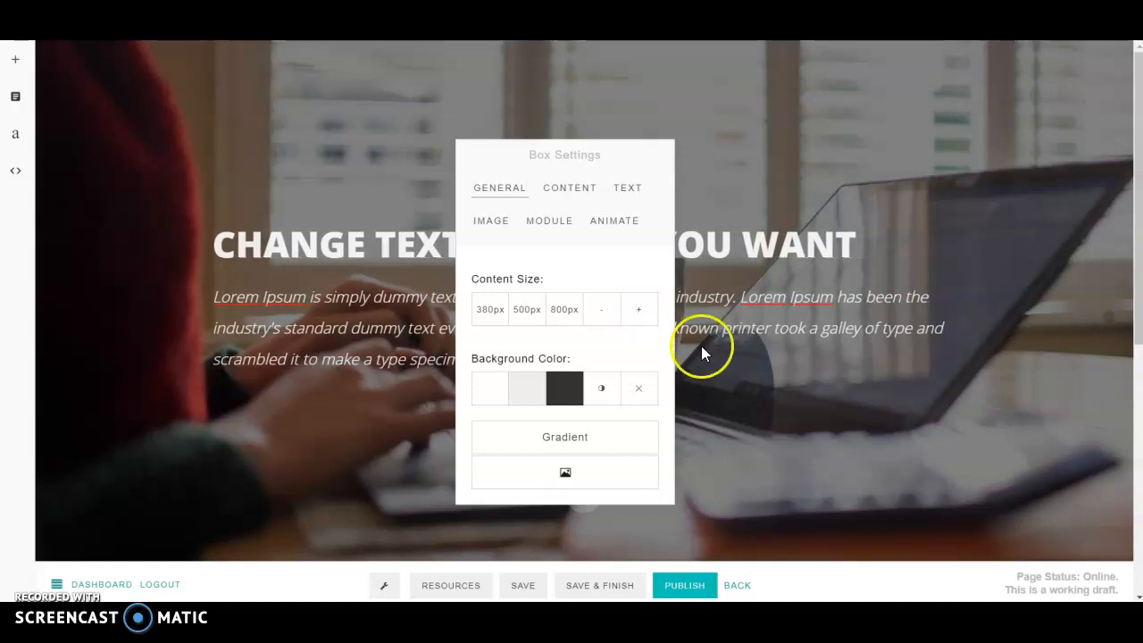
click(629, 189)
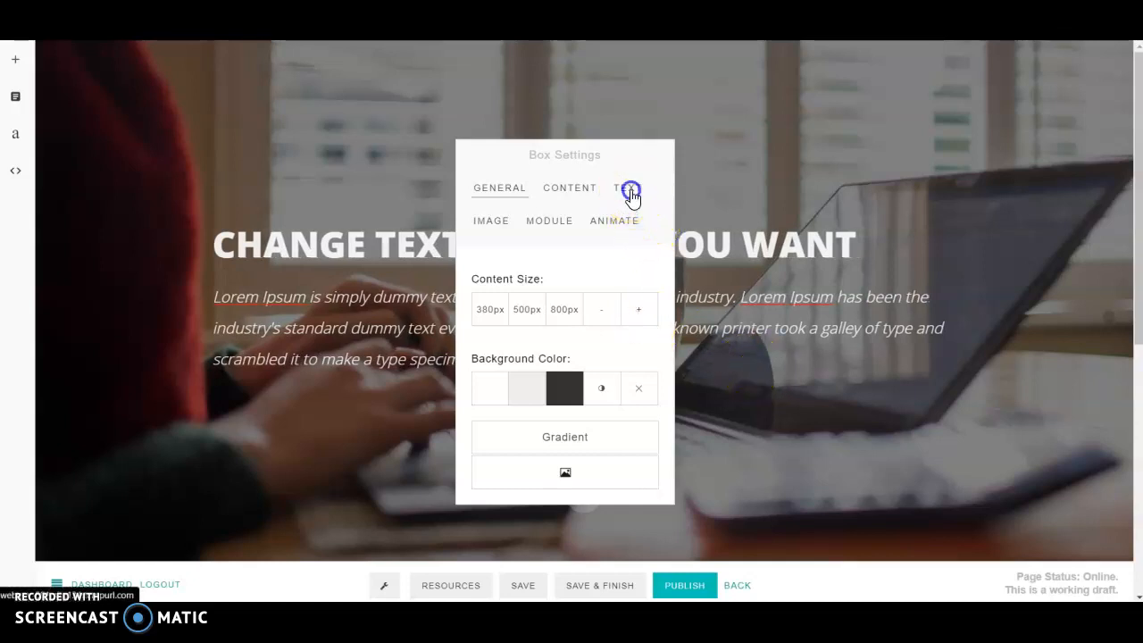
click(529, 422)
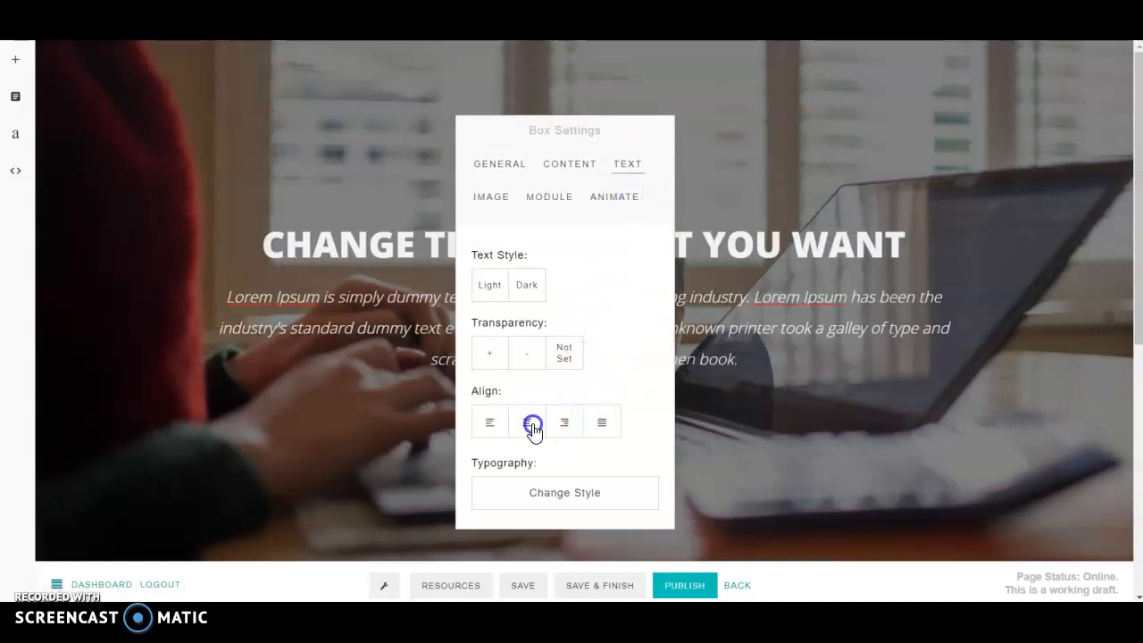
click(751, 397)
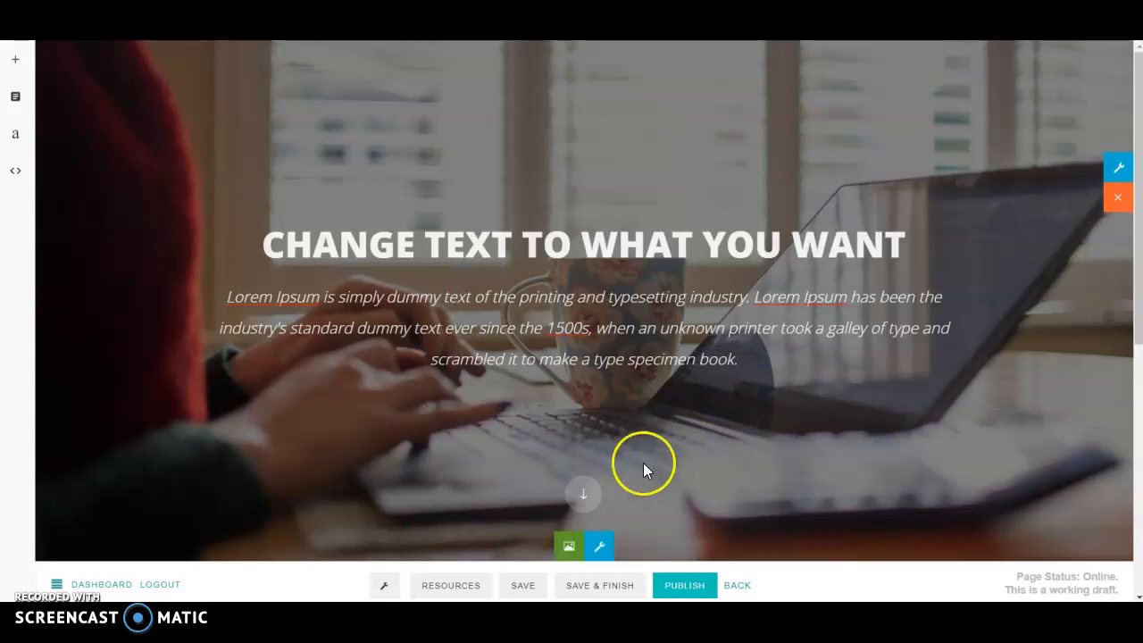
Step: Try top, middle-right and bottom content positions, then return the content to the centre
click(599, 546)
click(580, 191)
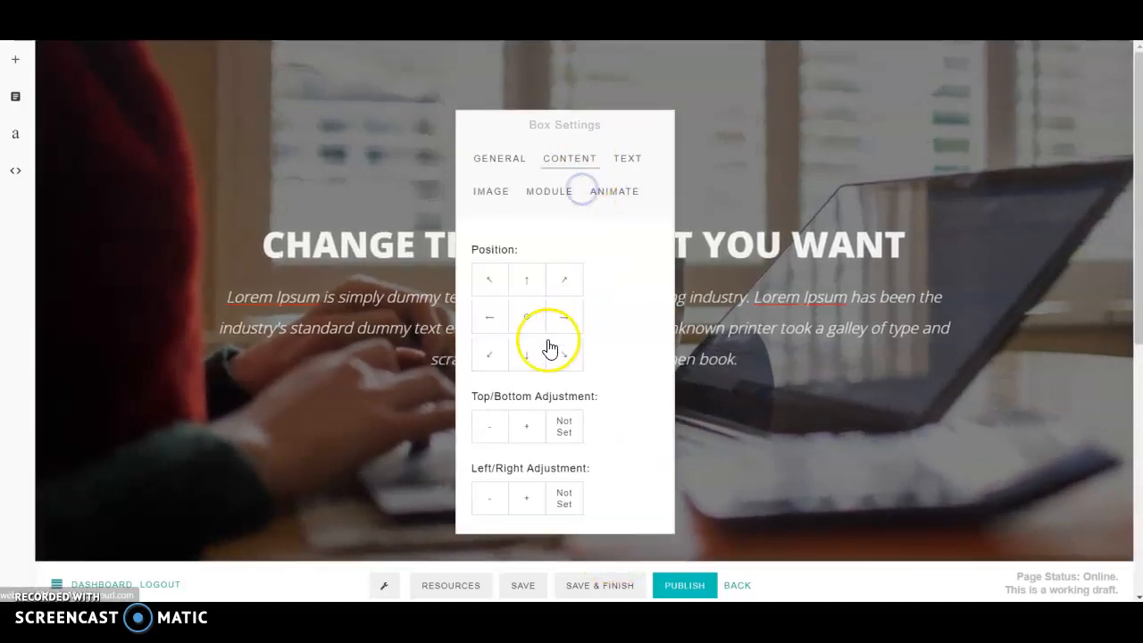
click(484, 287)
click(516, 284)
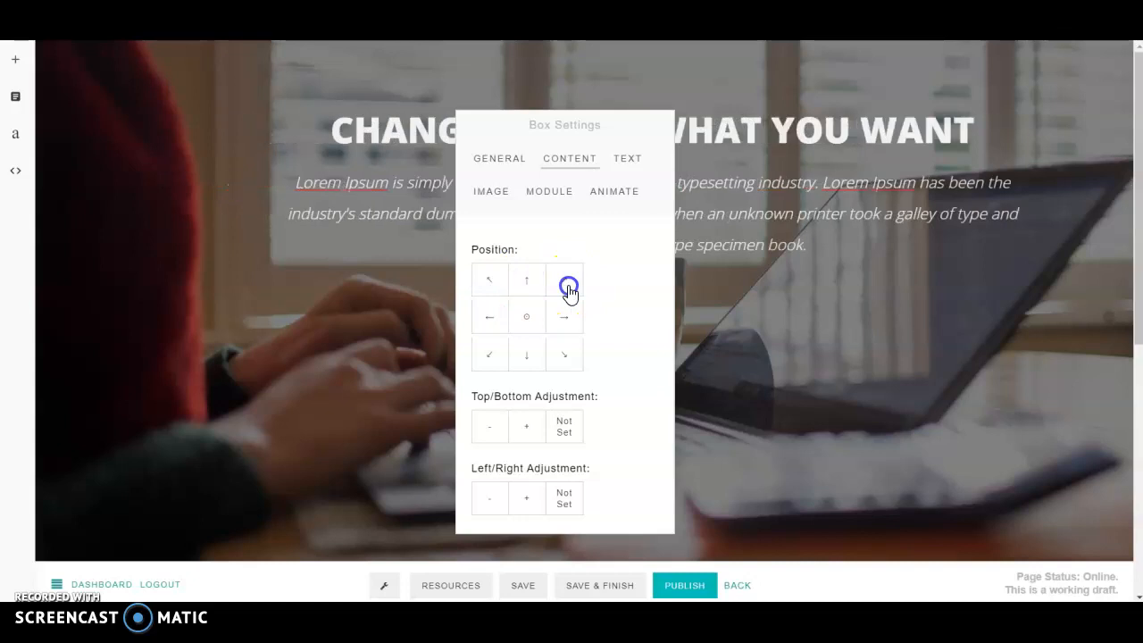
click(571, 328)
click(526, 356)
click(492, 357)
click(526, 316)
click(489, 327)
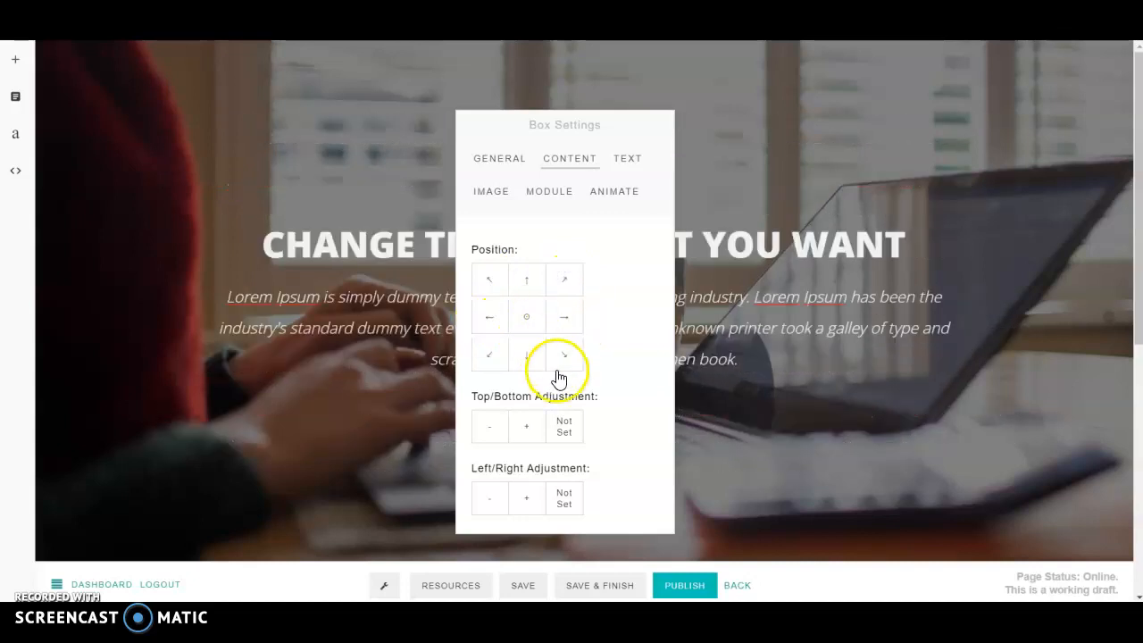
click(758, 438)
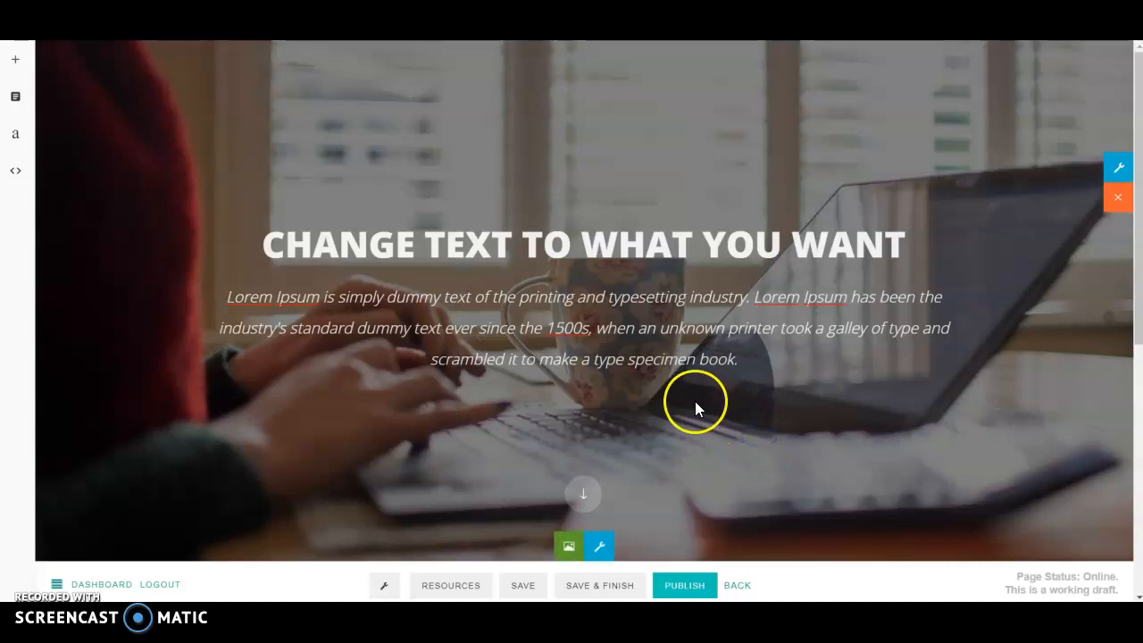
click(752, 362)
Step: Select the hero paragraph and remove its italic style
drag(751, 361, 270, 295)
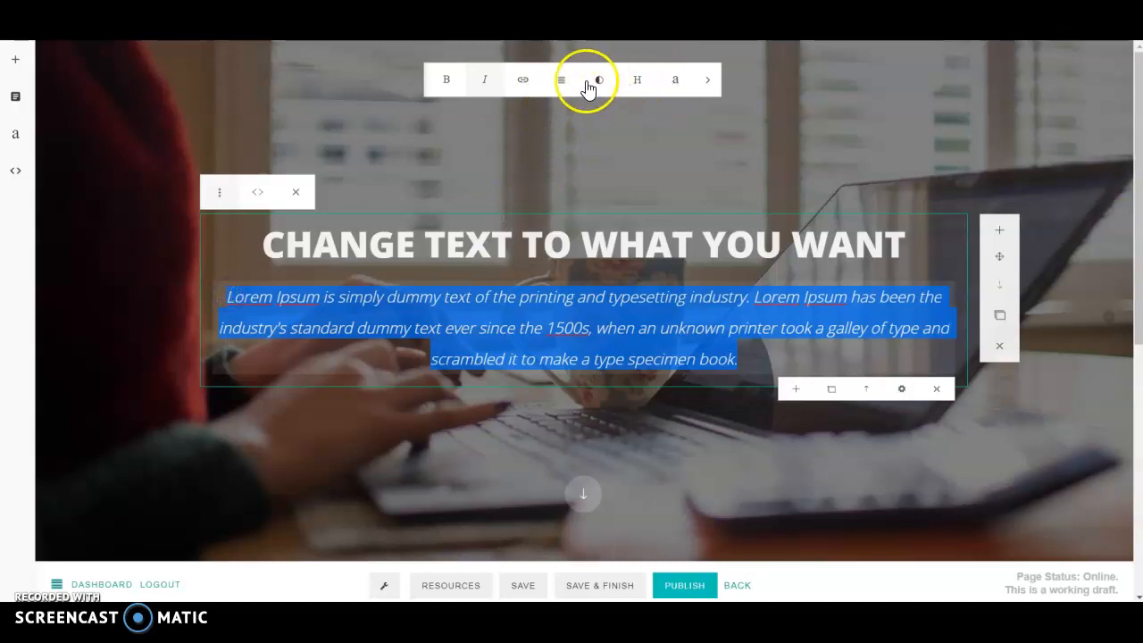
click(486, 85)
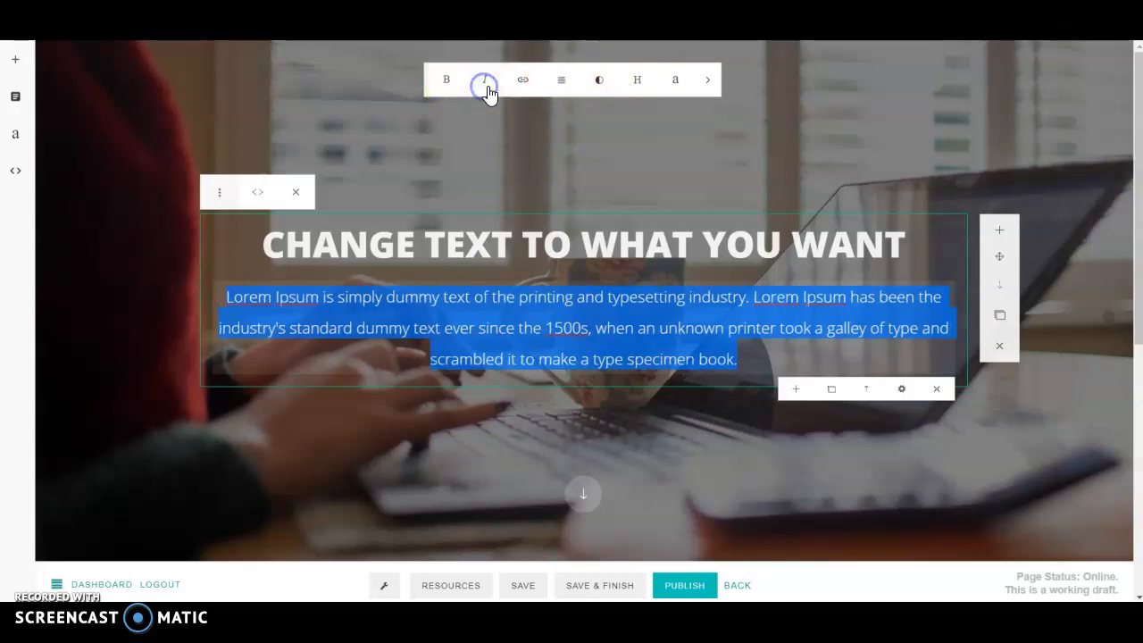
click(602, 83)
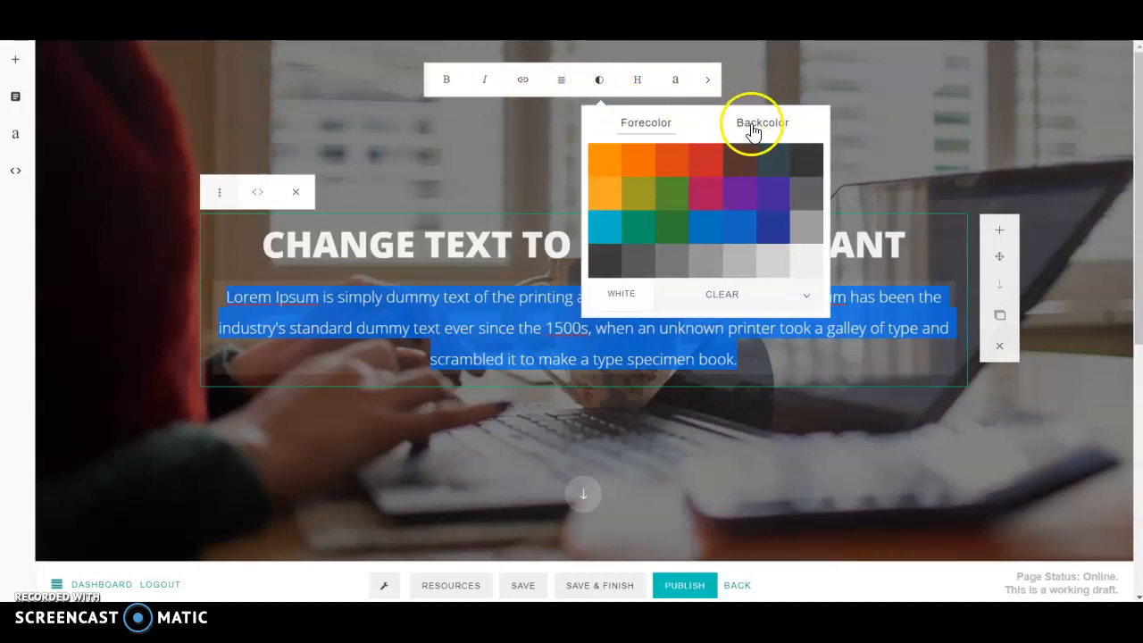
Step: Try Oswald, Oxygen, Philosopher and Playfair Display, then set the paragraph in Poiret One
click(675, 82)
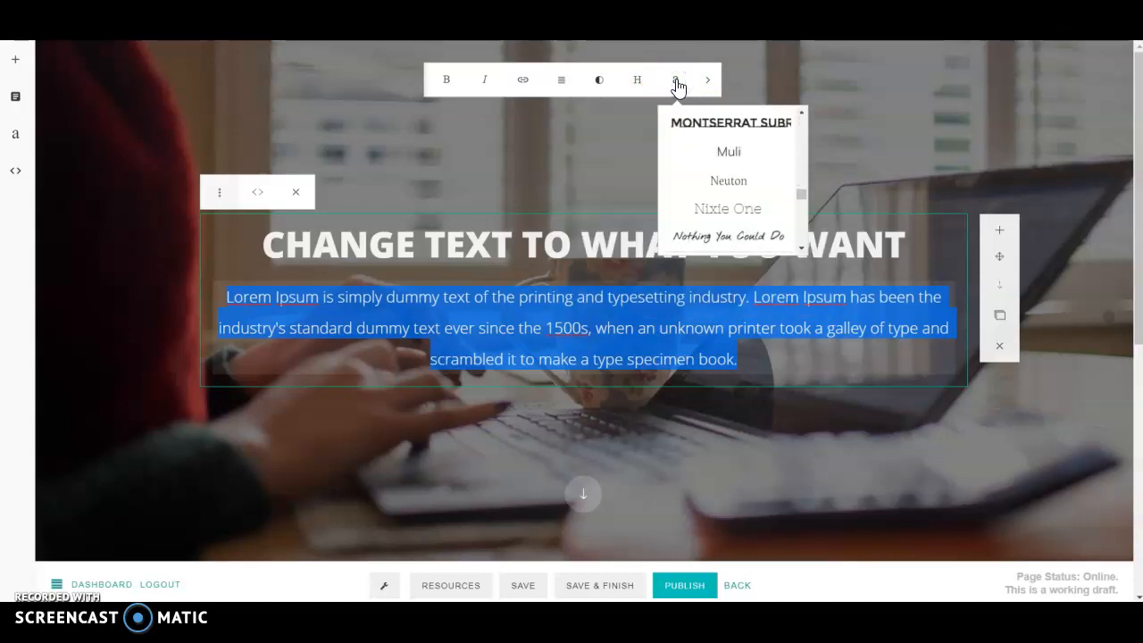
click(731, 186)
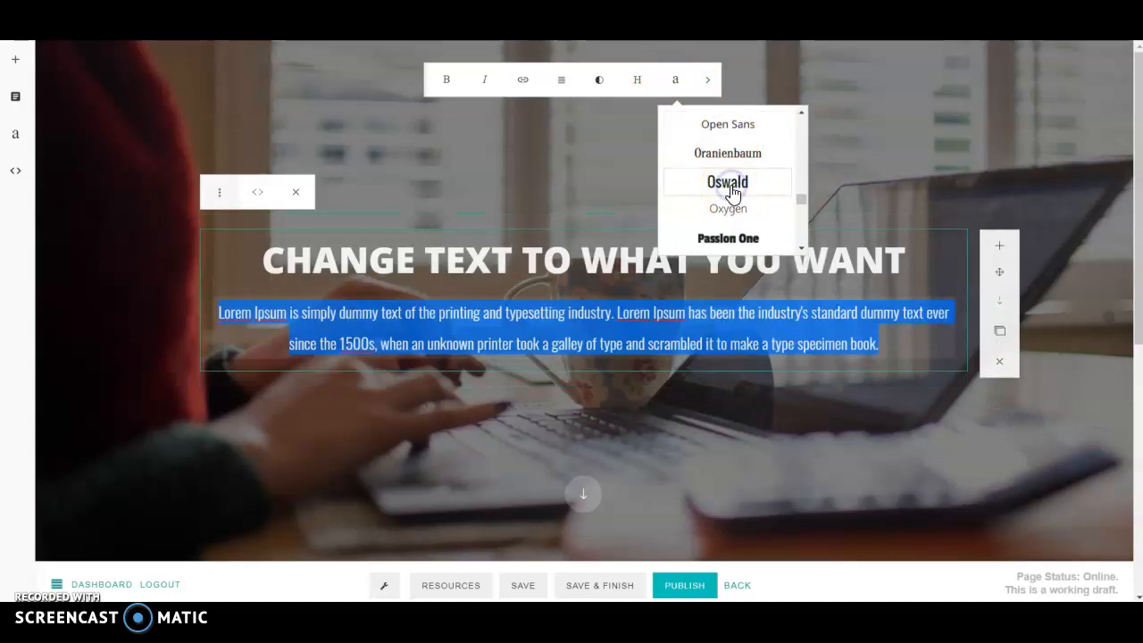
click(740, 211)
scroll(737, 207, down, 3)
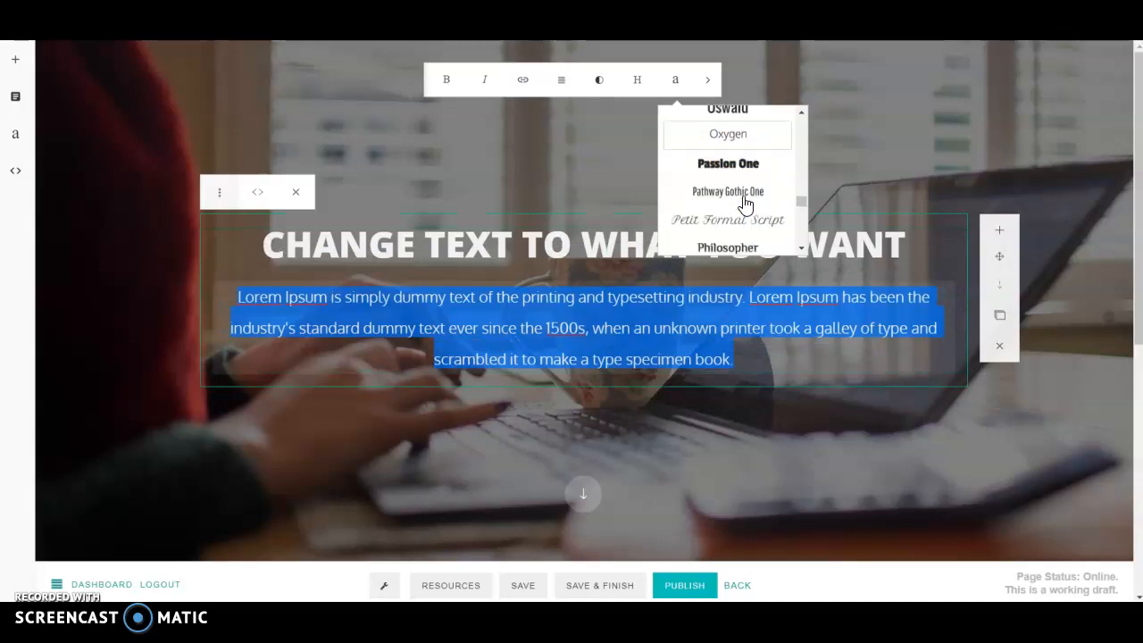
click(738, 204)
click(721, 179)
click(721, 204)
click(721, 232)
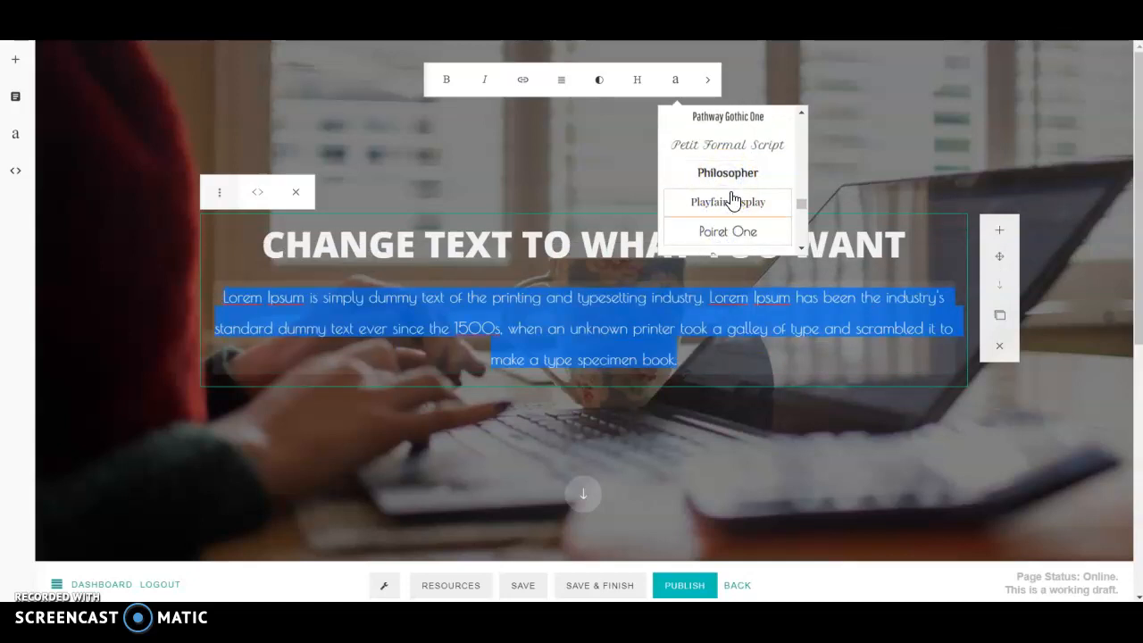
scroll(731, 198, down, 1)
click(700, 342)
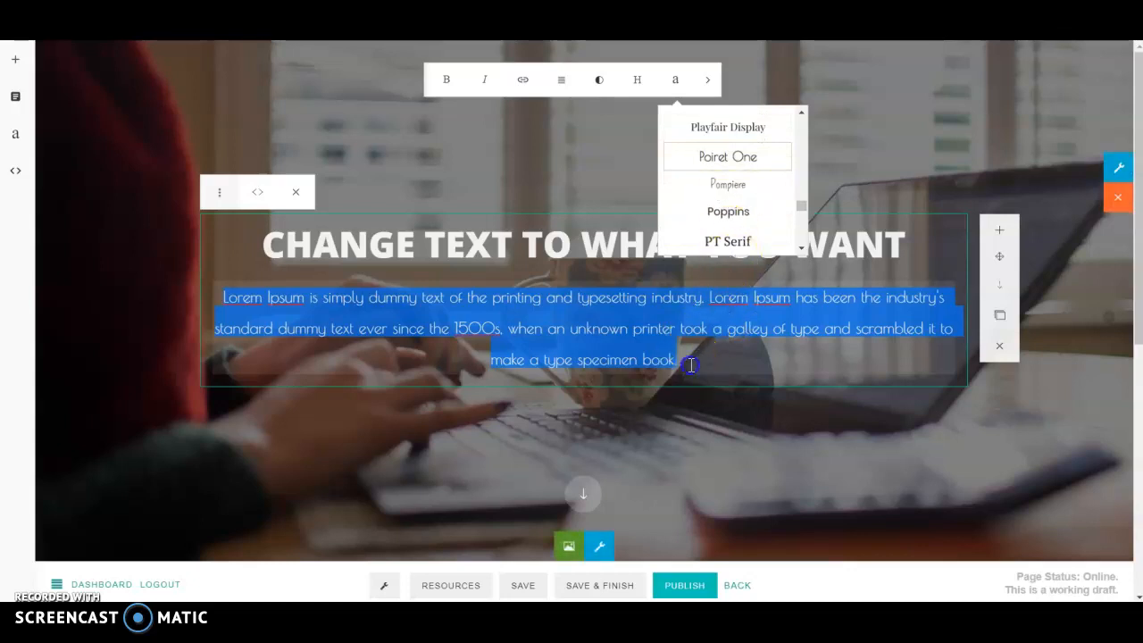
click(690, 365)
click(707, 79)
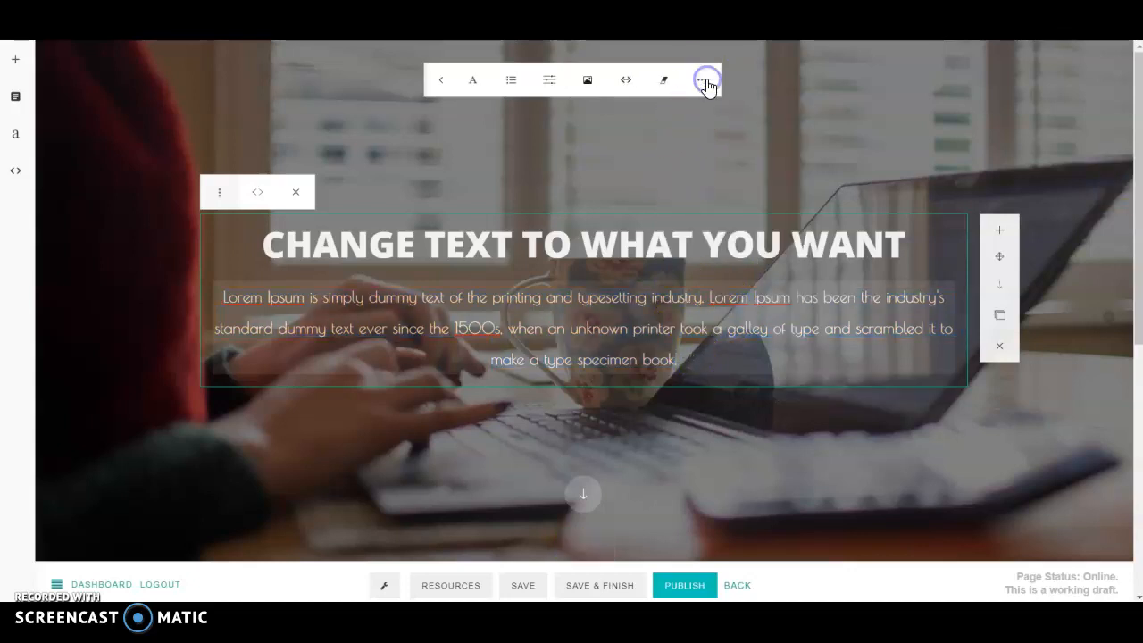
drag(706, 357, 250, 295)
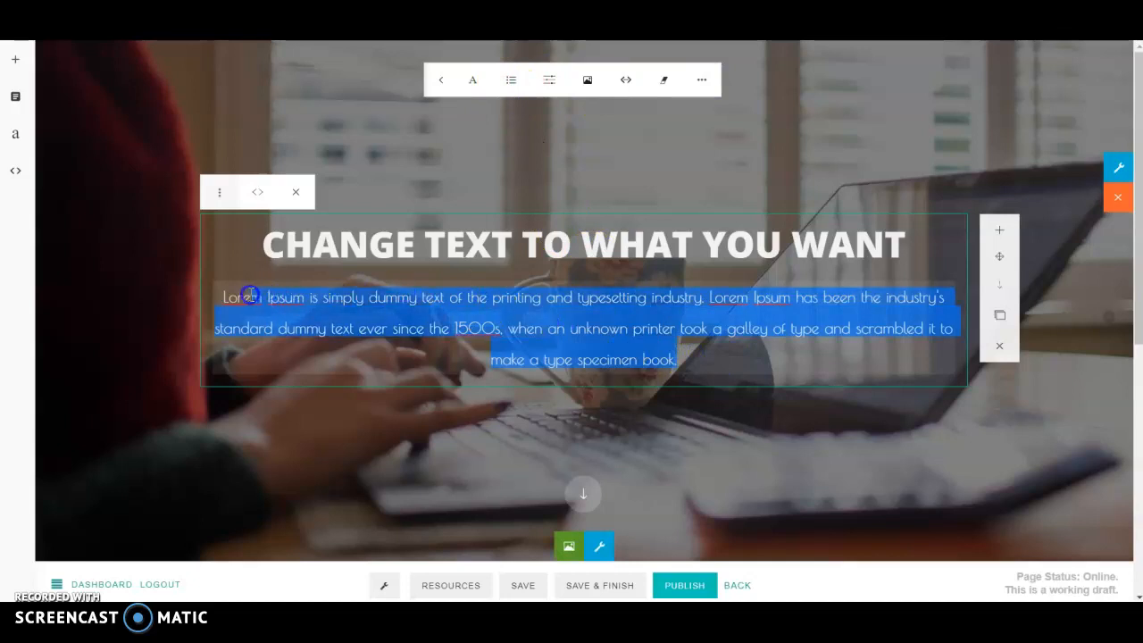
click(510, 81)
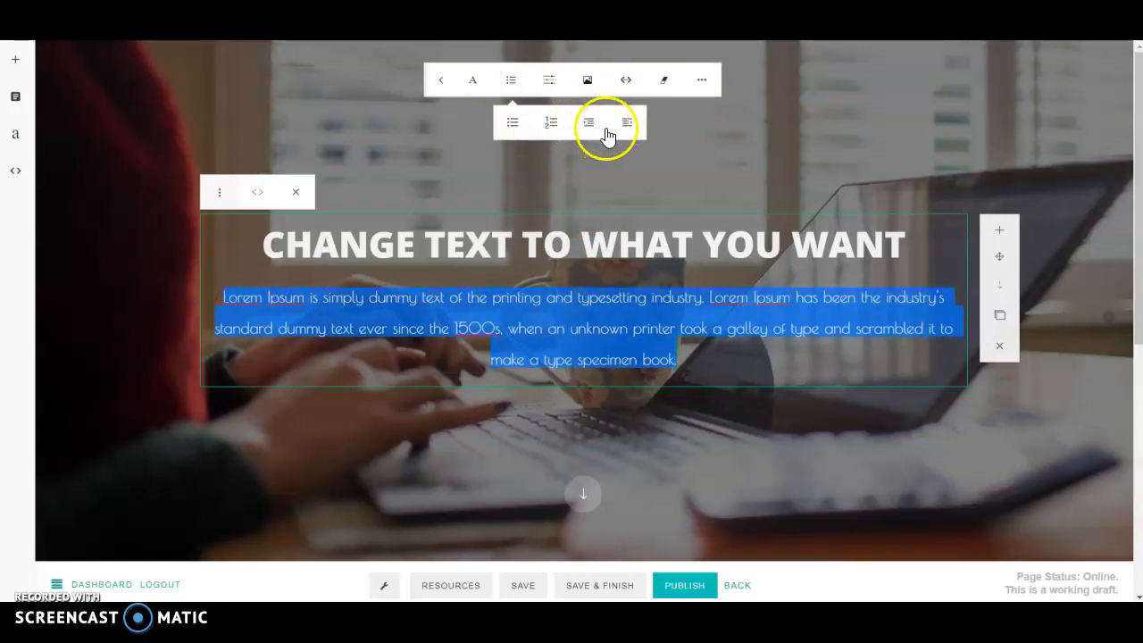
click(549, 82)
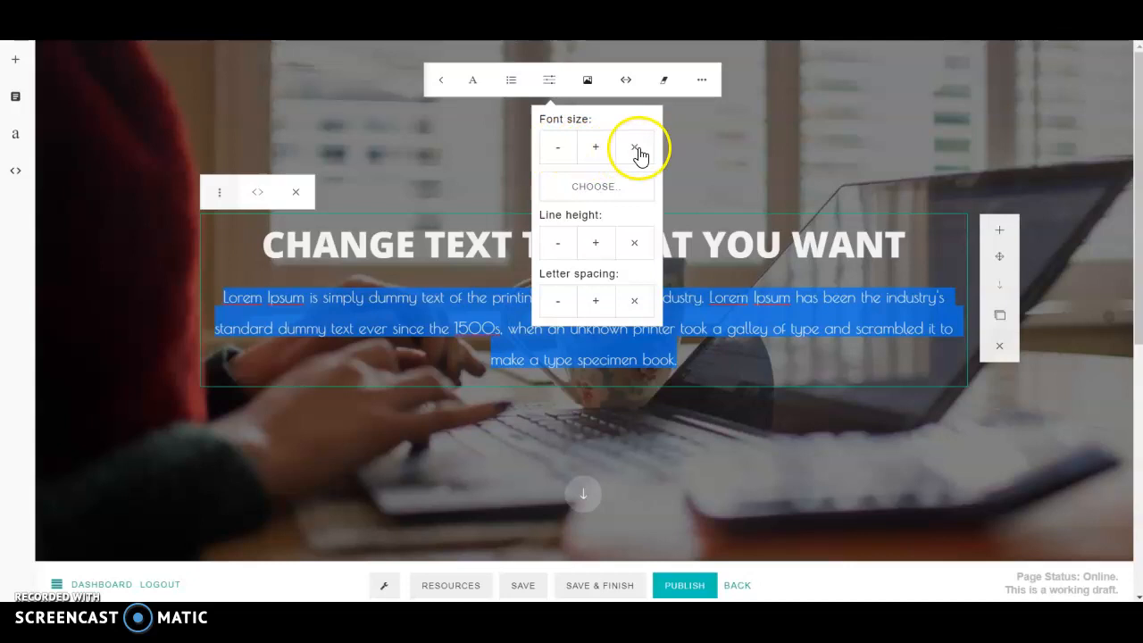
click(603, 189)
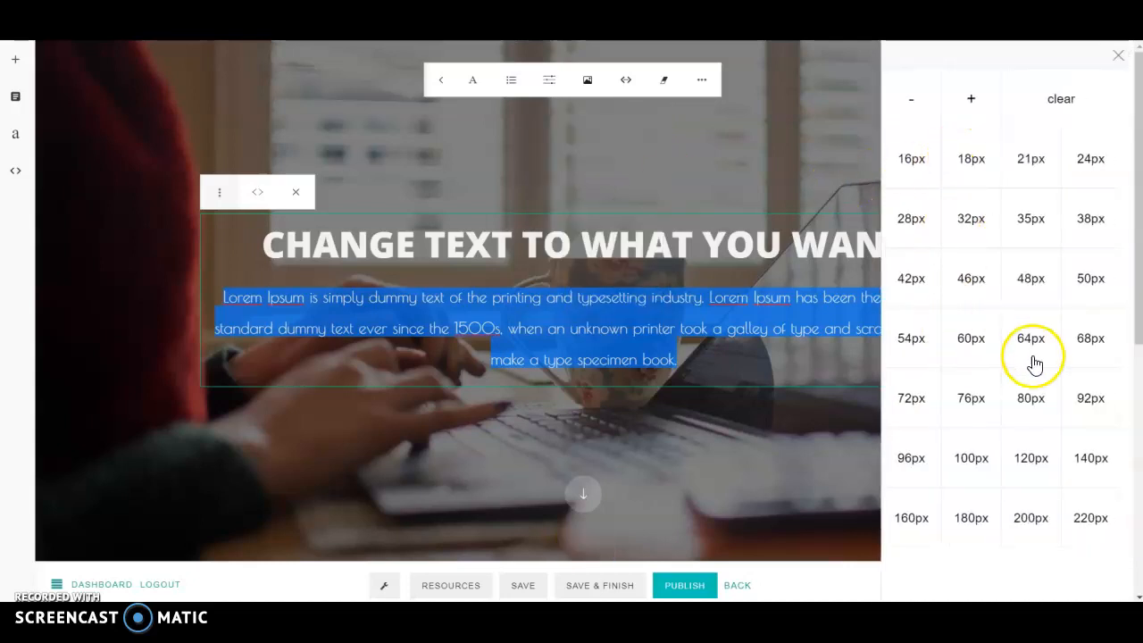
click(1119, 58)
click(704, 81)
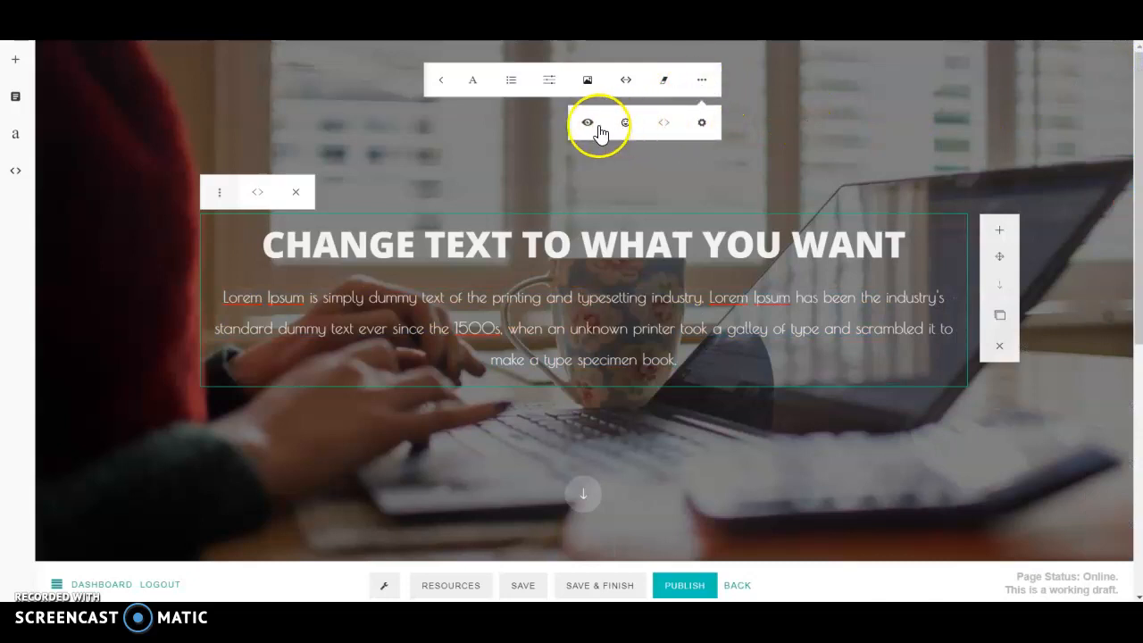
click(701, 125)
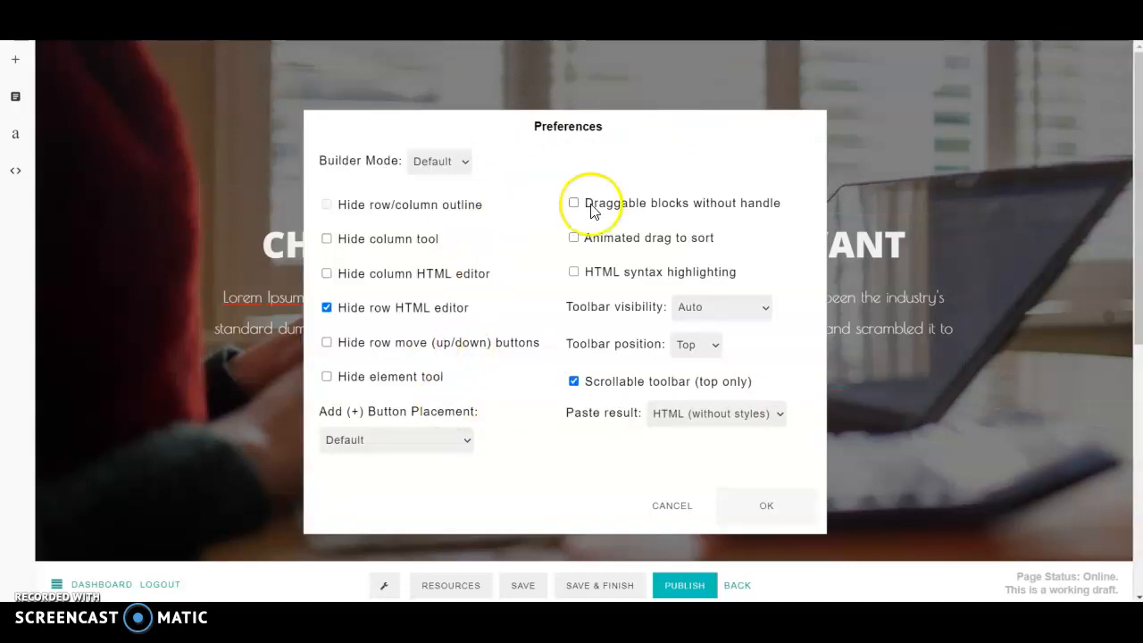
click(688, 505)
click(560, 326)
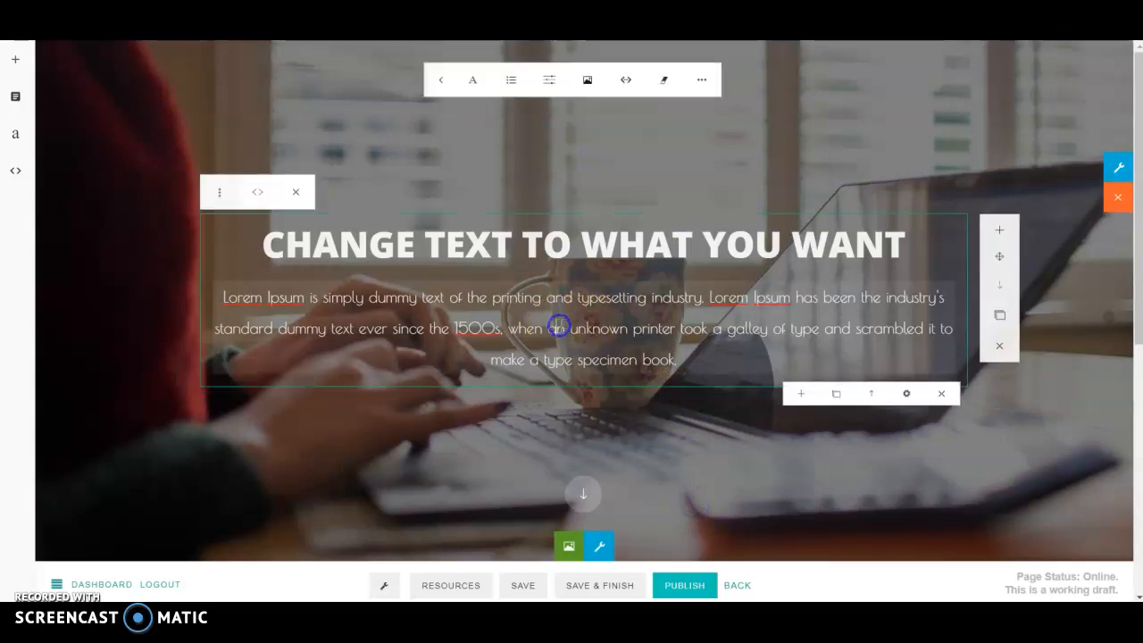
scroll(656, 355, down, 4)
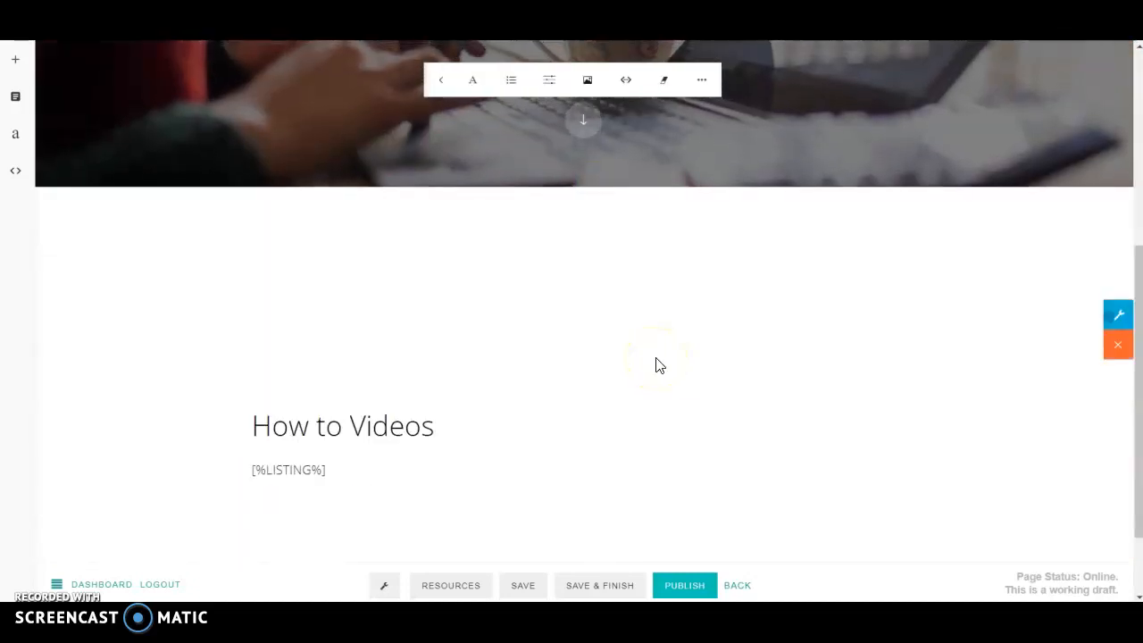
Step: Publish the edited How to Videos page and scroll through the live version
scroll(656, 362, down, 2)
click(683, 585)
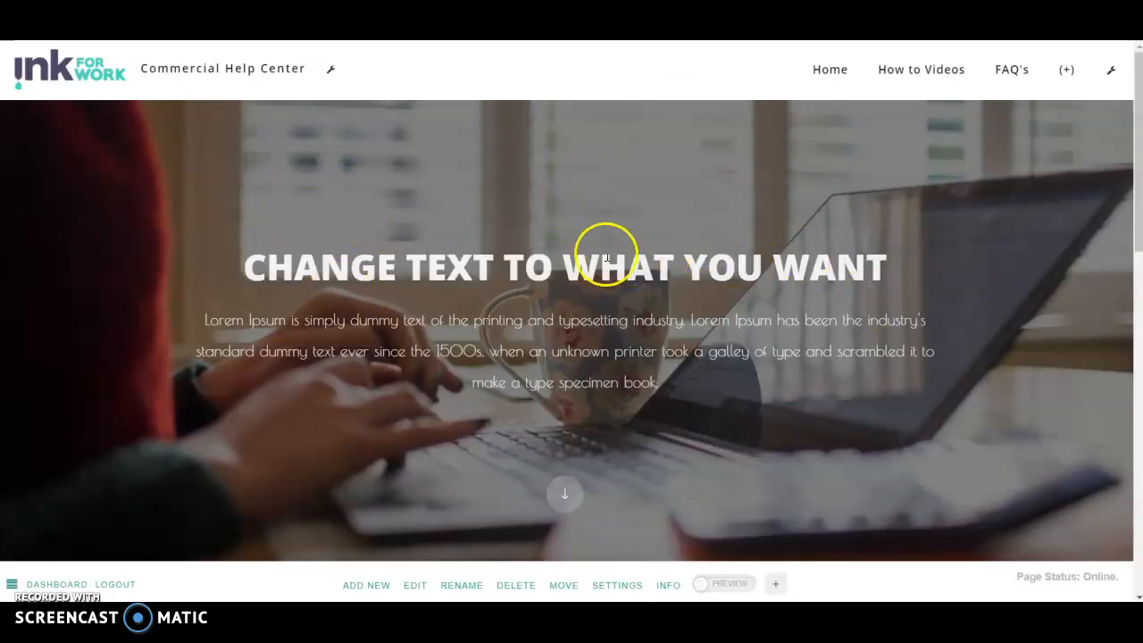
scroll(564, 241, down, 4)
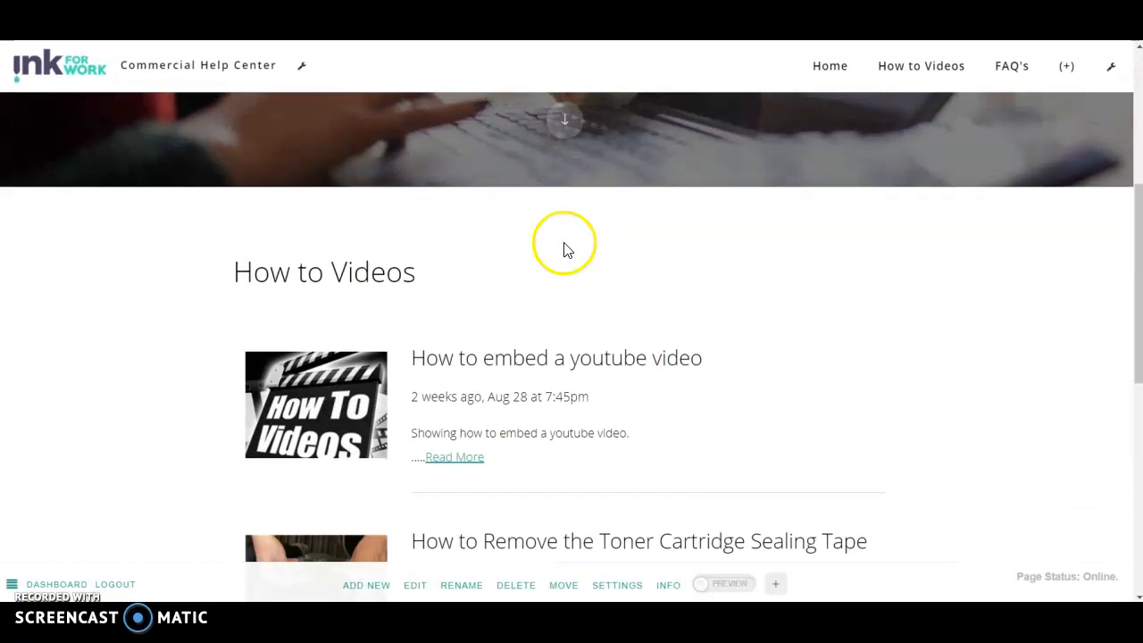
scroll(625, 295, up, 4)
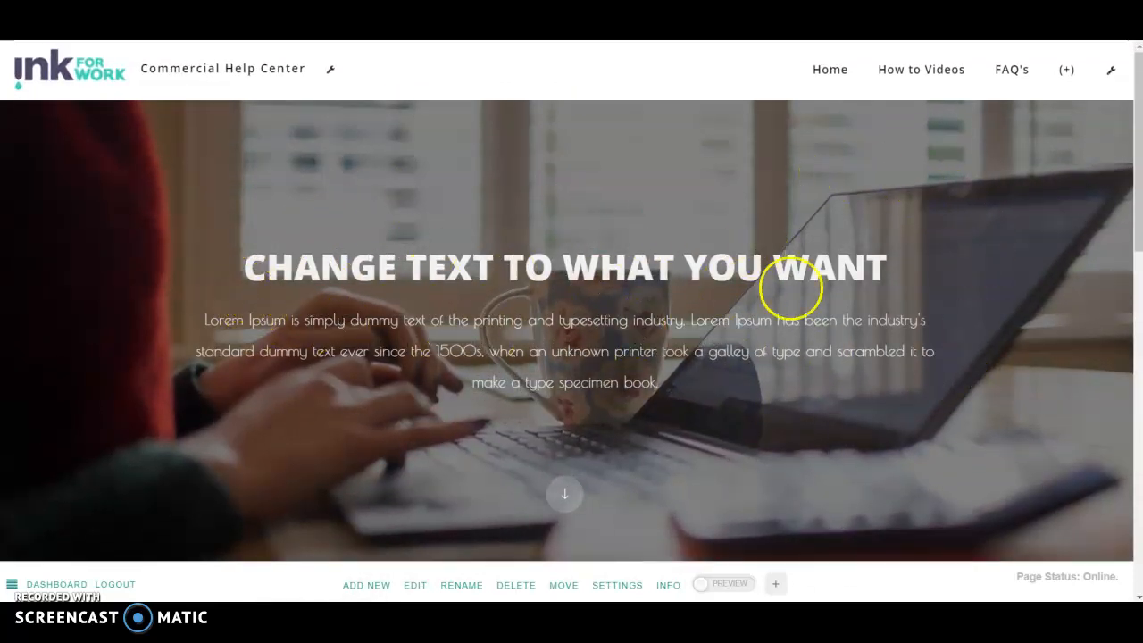
scroll(657, 290, down, 1)
scroll(622, 287, up, 1)
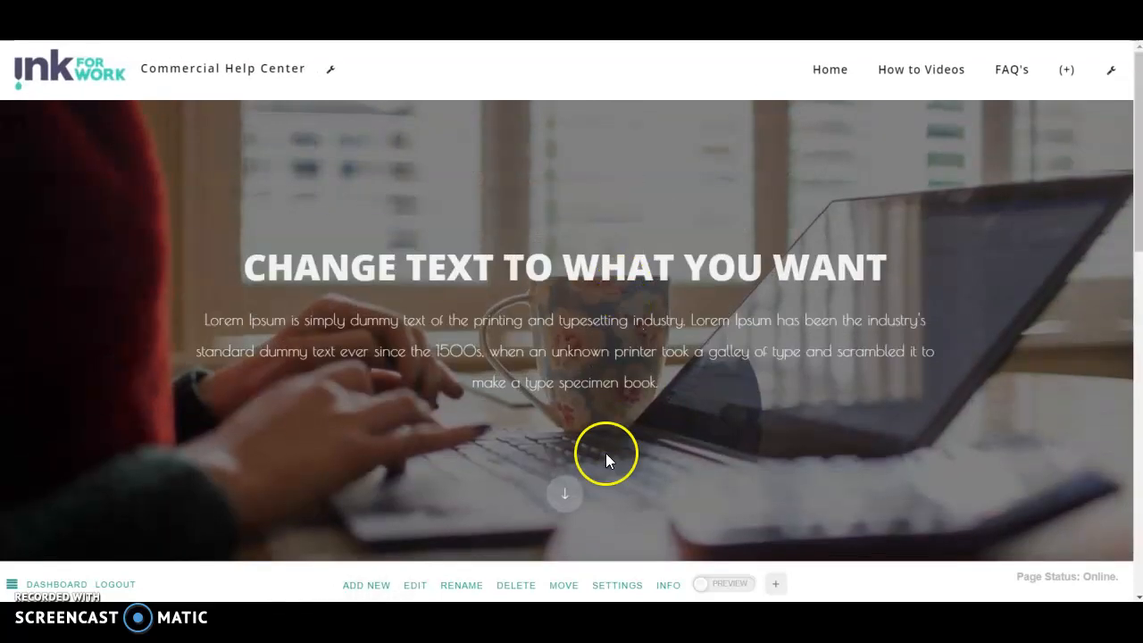
Step: Review the How to Videos section on the live page, then reopen the page in the editor
click(581, 491)
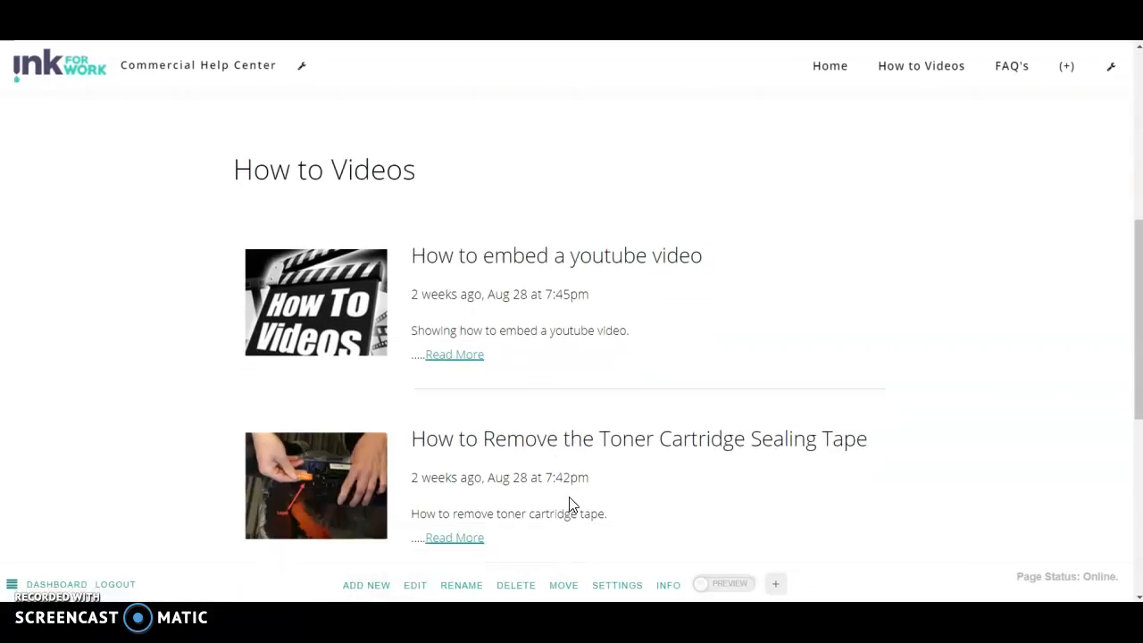
scroll(544, 322, down, 5)
scroll(546, 327, up, 10)
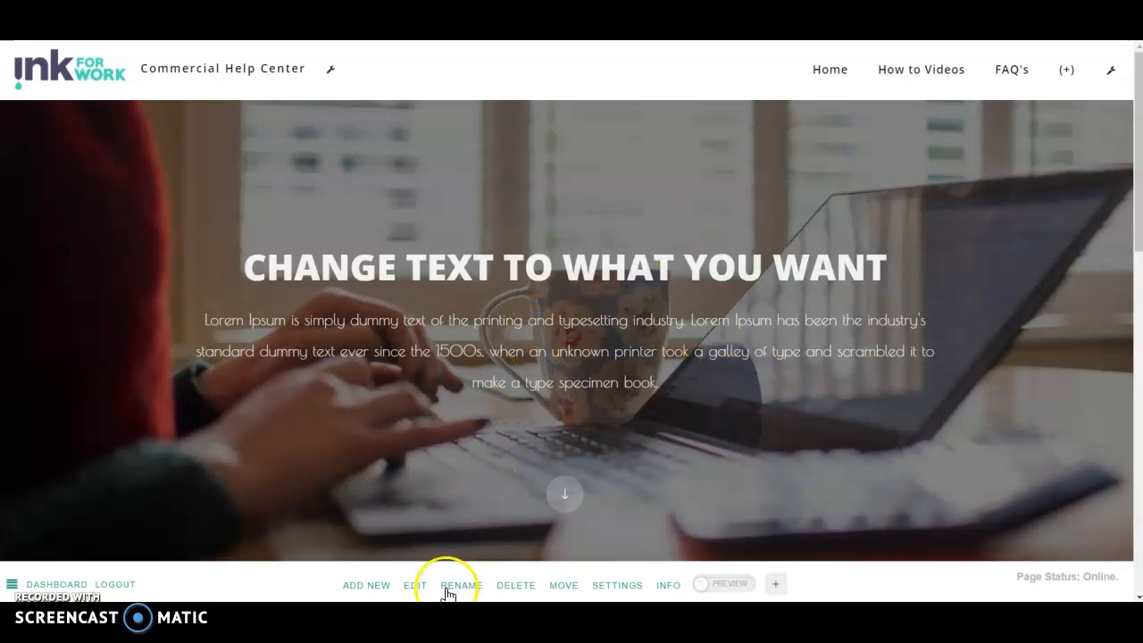
scroll(438, 408, down, 3)
scroll(437, 464, up, 3)
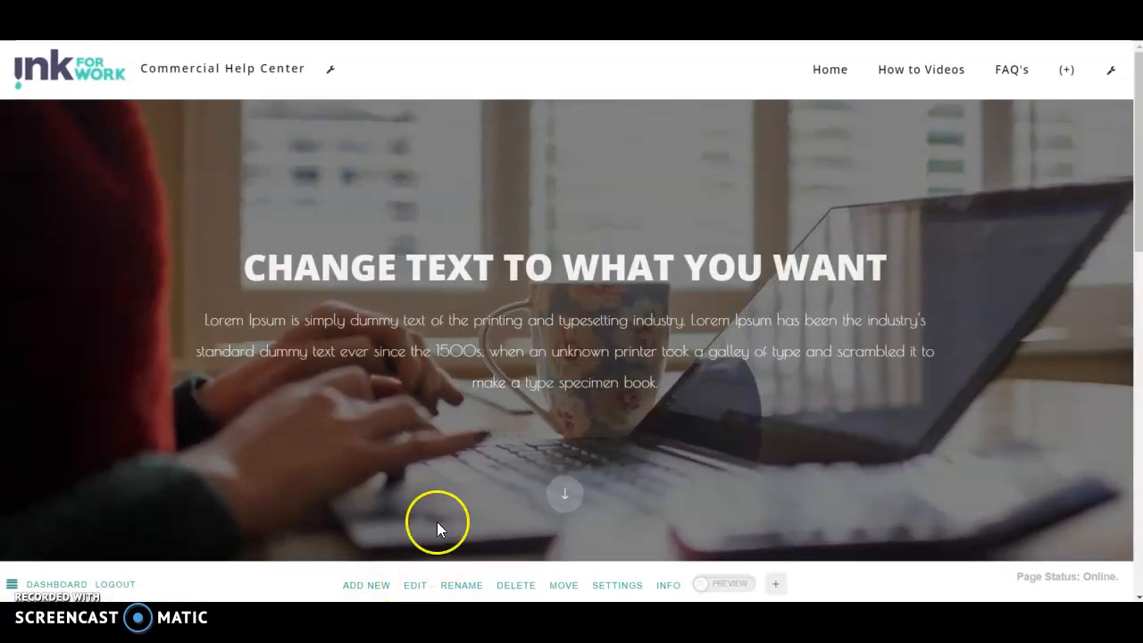
click(414, 585)
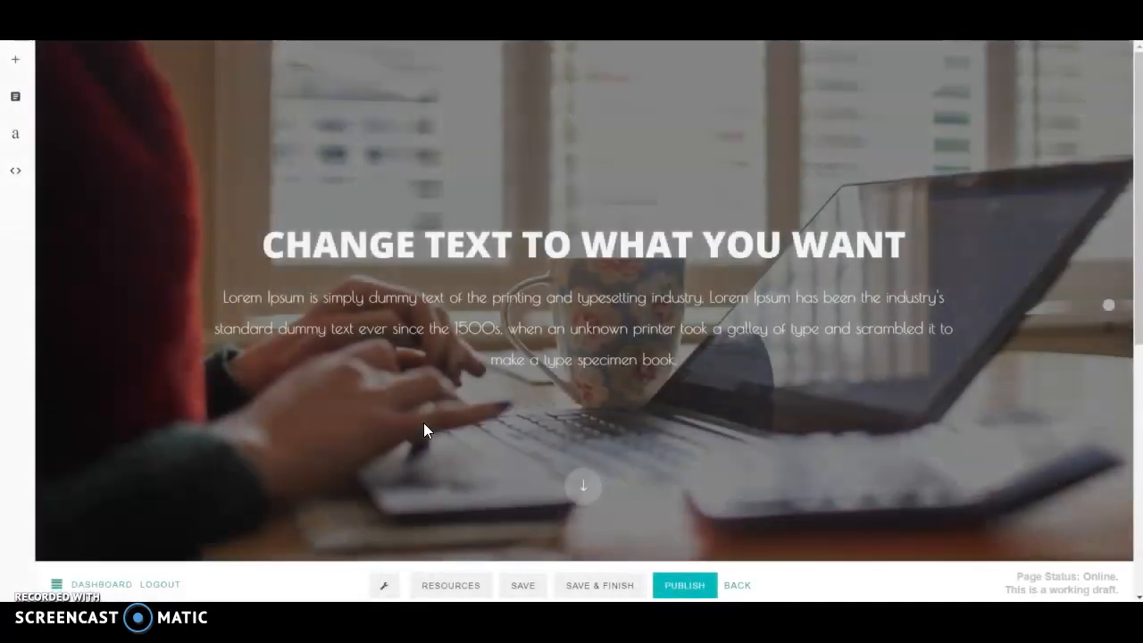
mouse_move(555, 366)
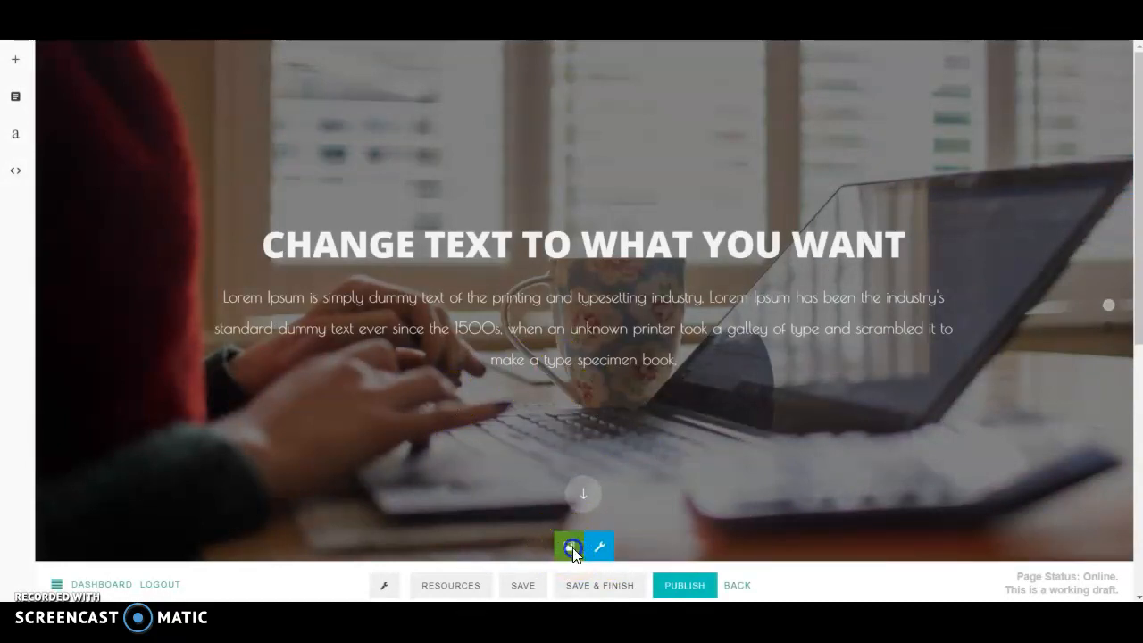
Step: Cancel choosing a new hero image and try dark grey and black box backgrounds
click(572, 548)
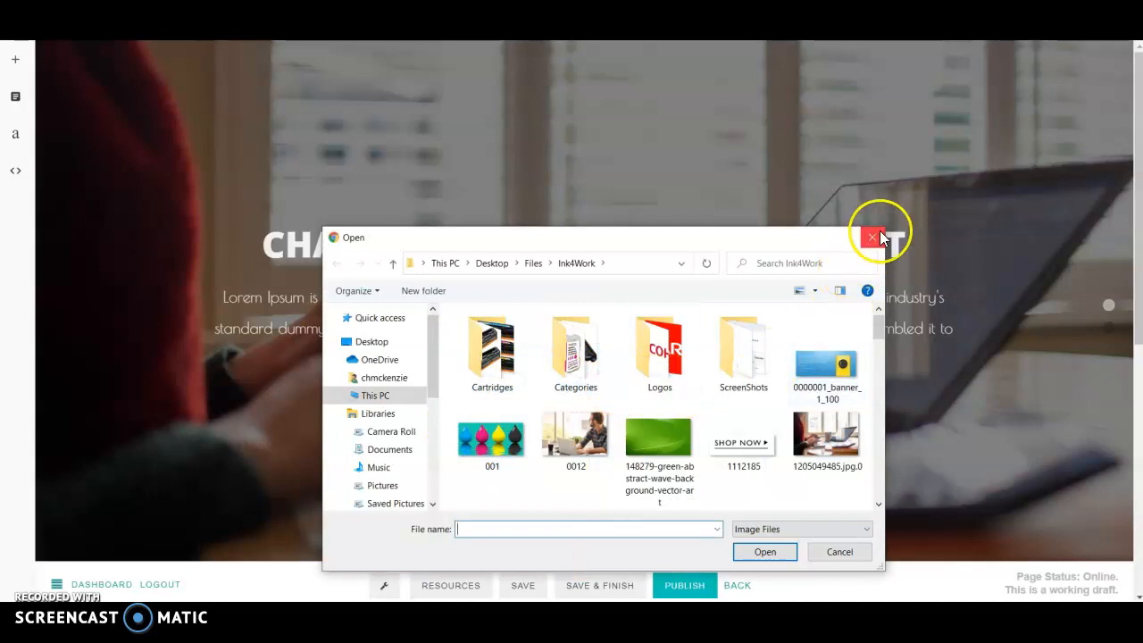
click(872, 239)
click(596, 546)
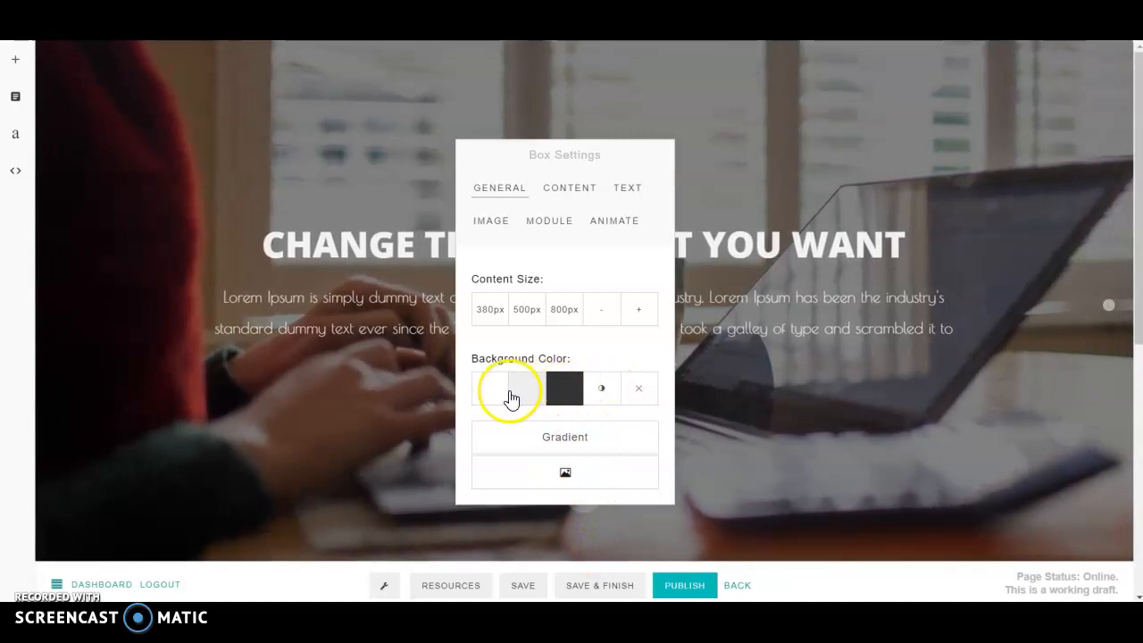
click(601, 398)
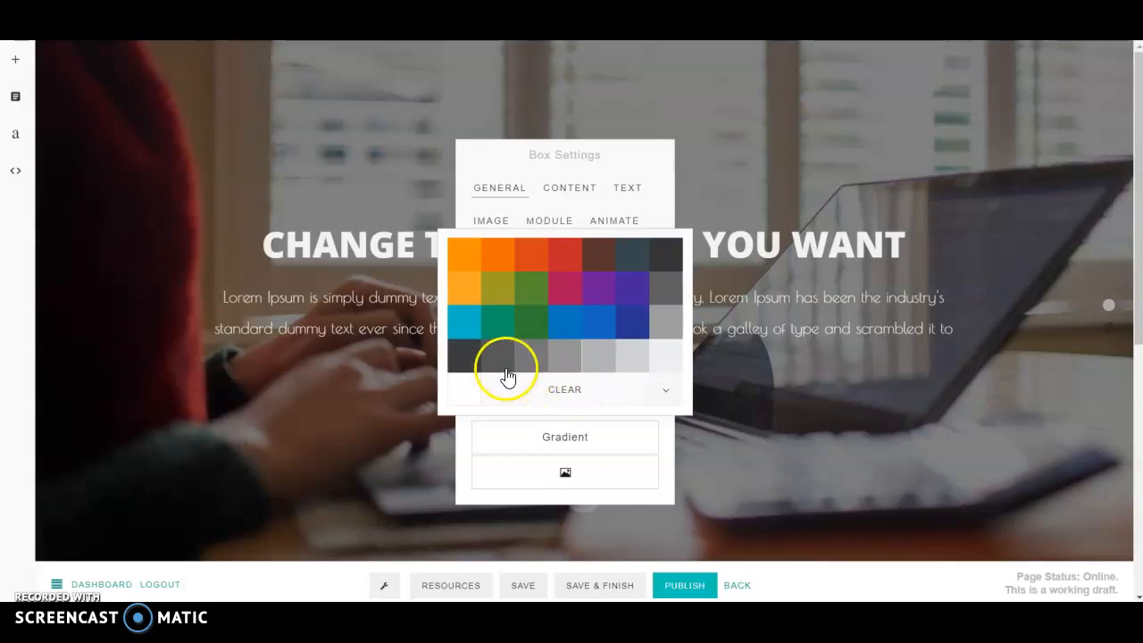
click(457, 364)
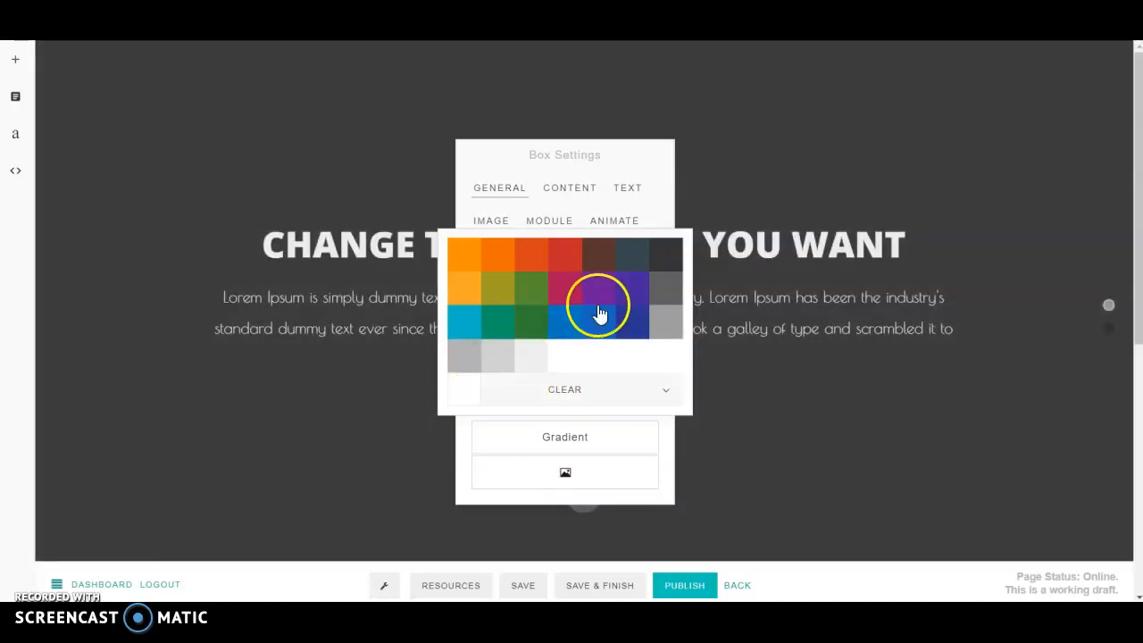
click(460, 366)
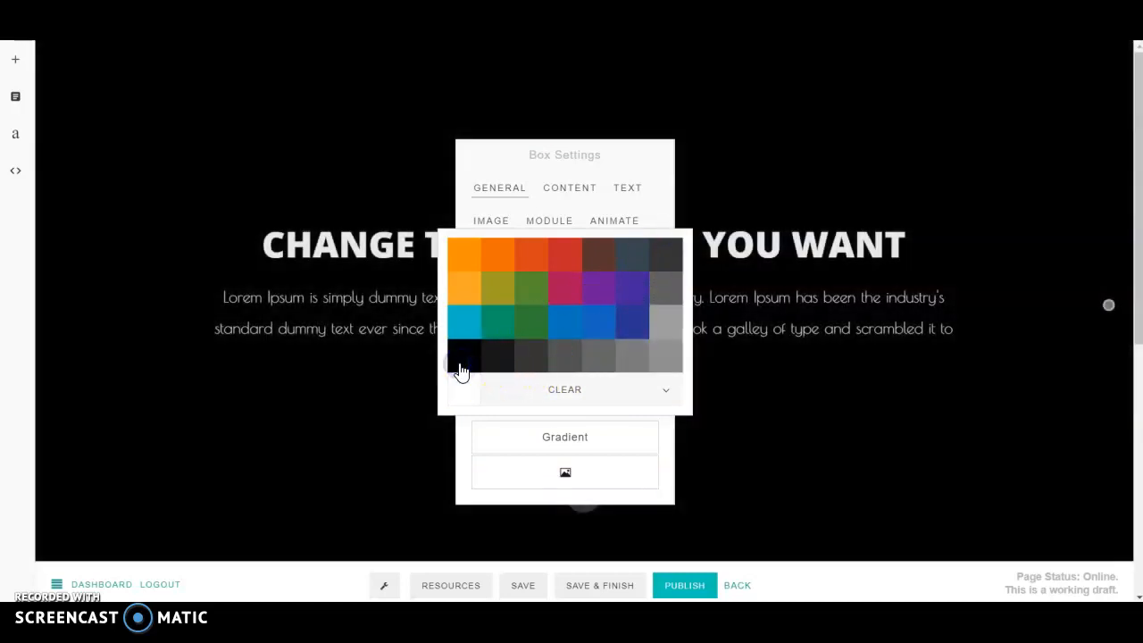
Step: Set the hero background to the pale pink tint #ffd2d2 from the red swatch
click(572, 261)
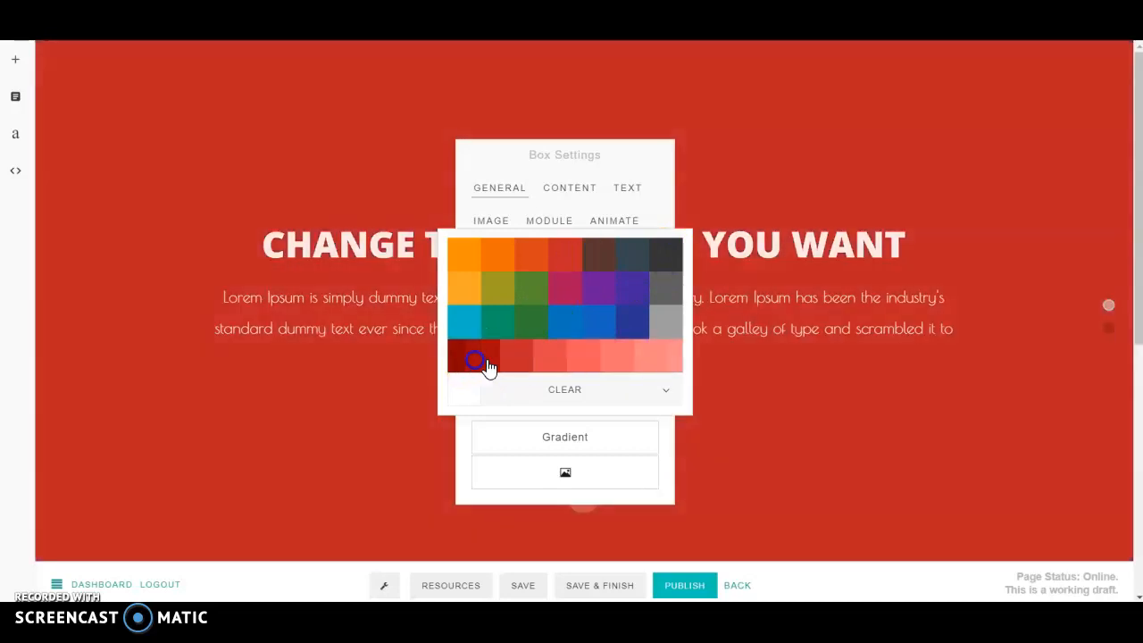
click(502, 359)
click(564, 361)
click(623, 361)
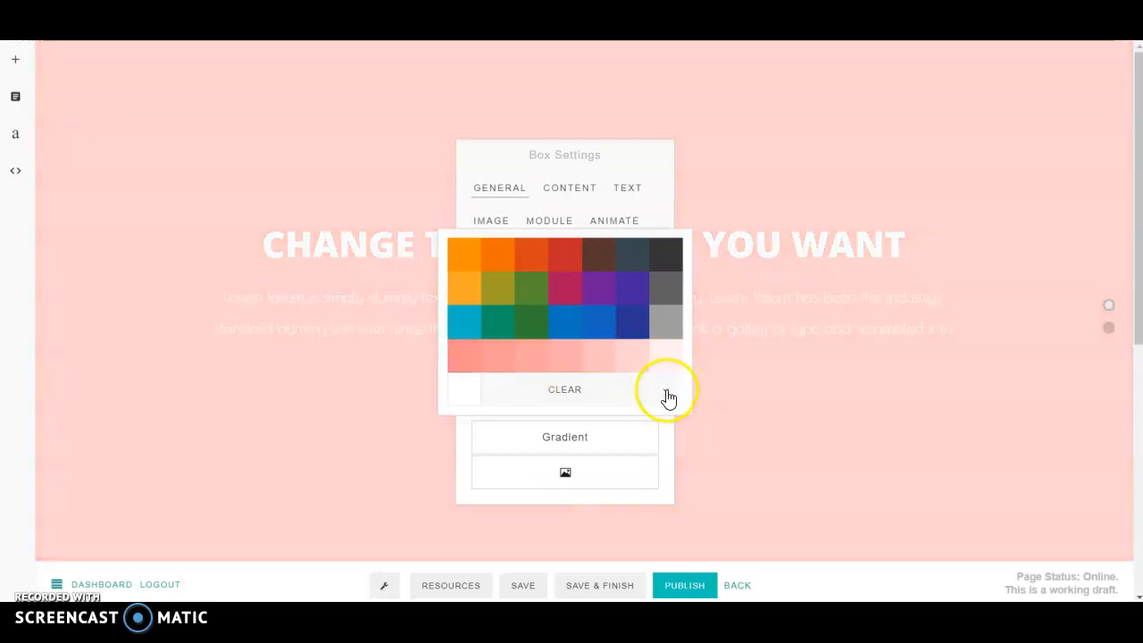
click(668, 391)
click(546, 407)
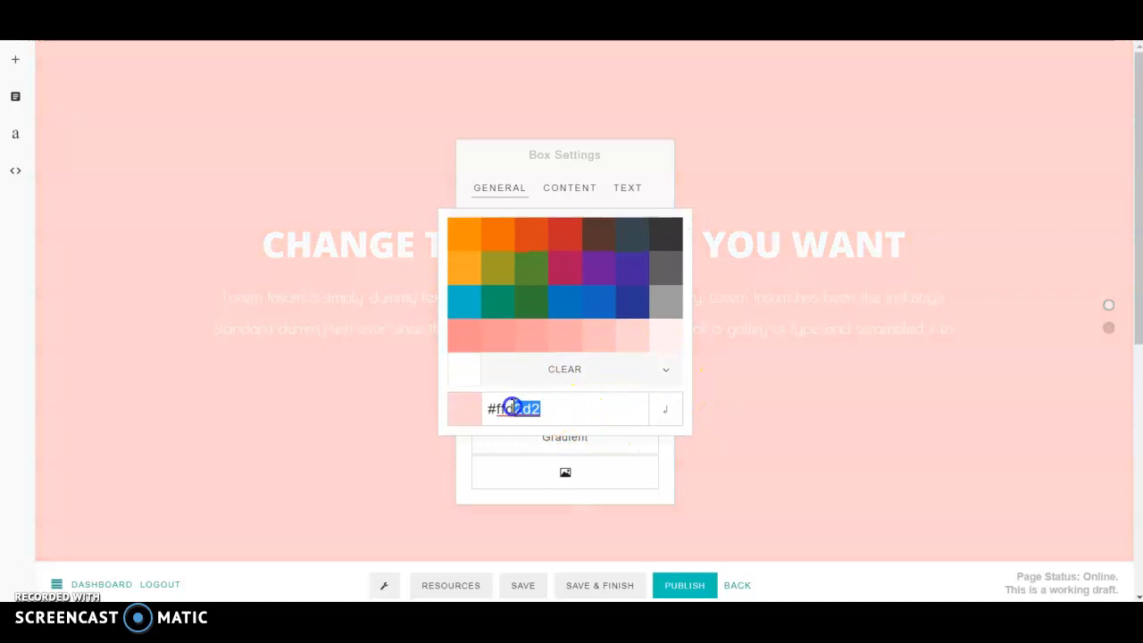
drag(571, 412, 583, 408)
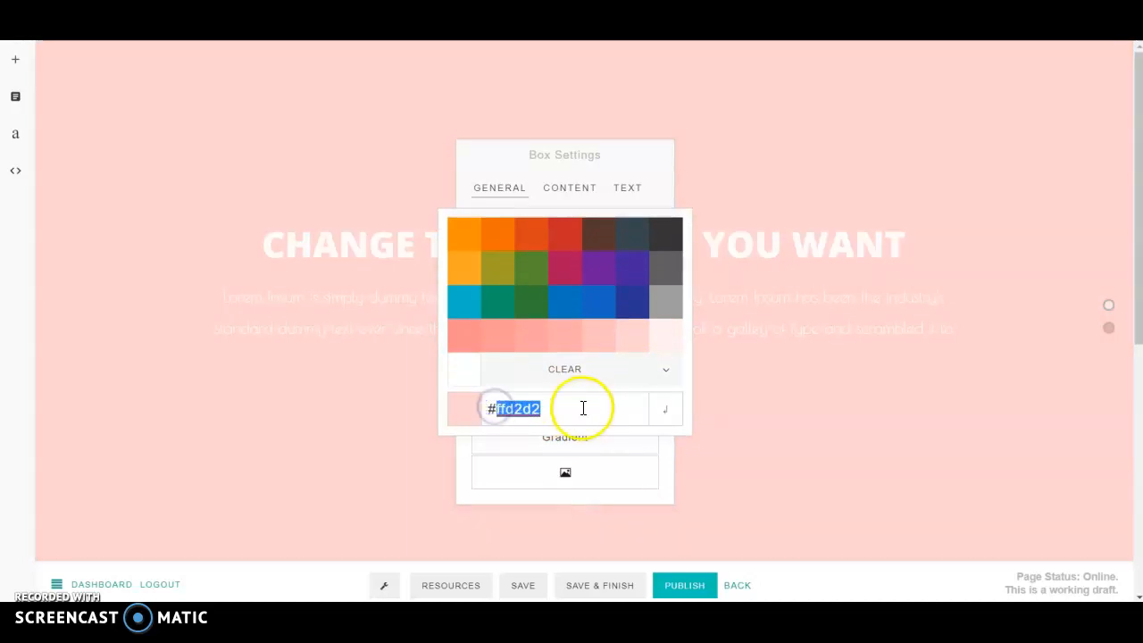
click(746, 415)
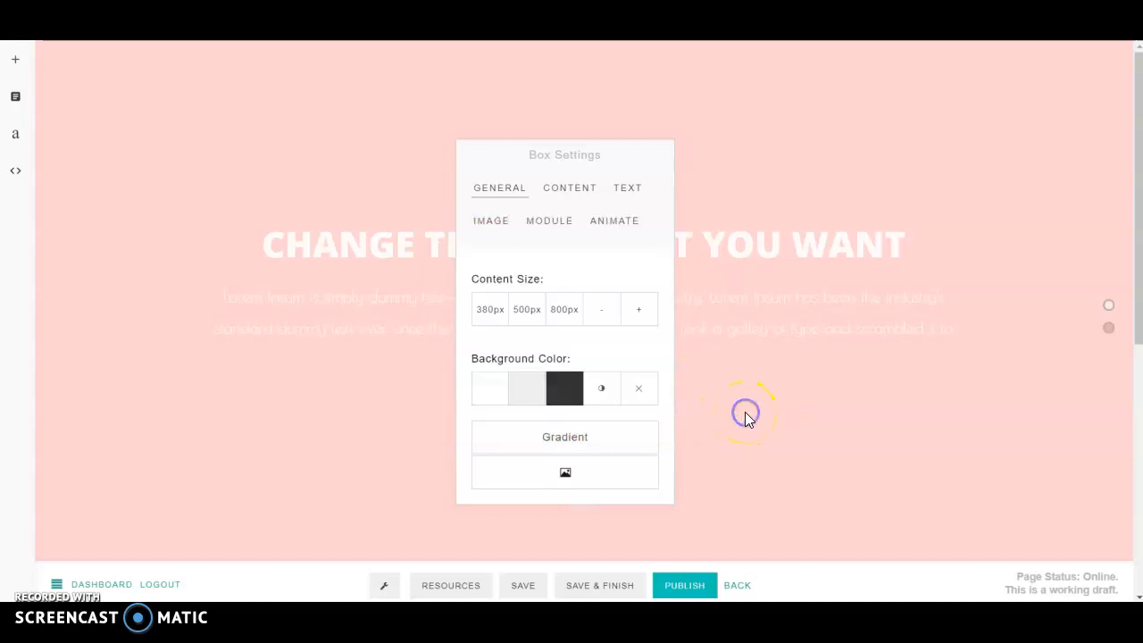
click(564, 477)
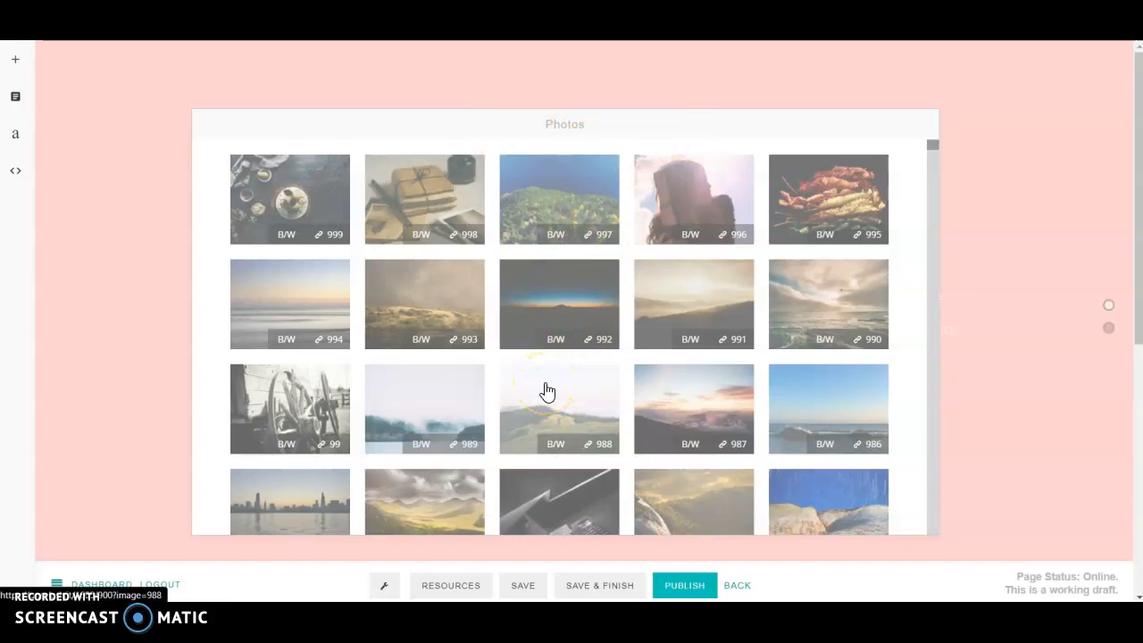
Step: Pick autumn park-bench photo 553 from the Photos library as the hero background
scroll(544, 364, down, 10)
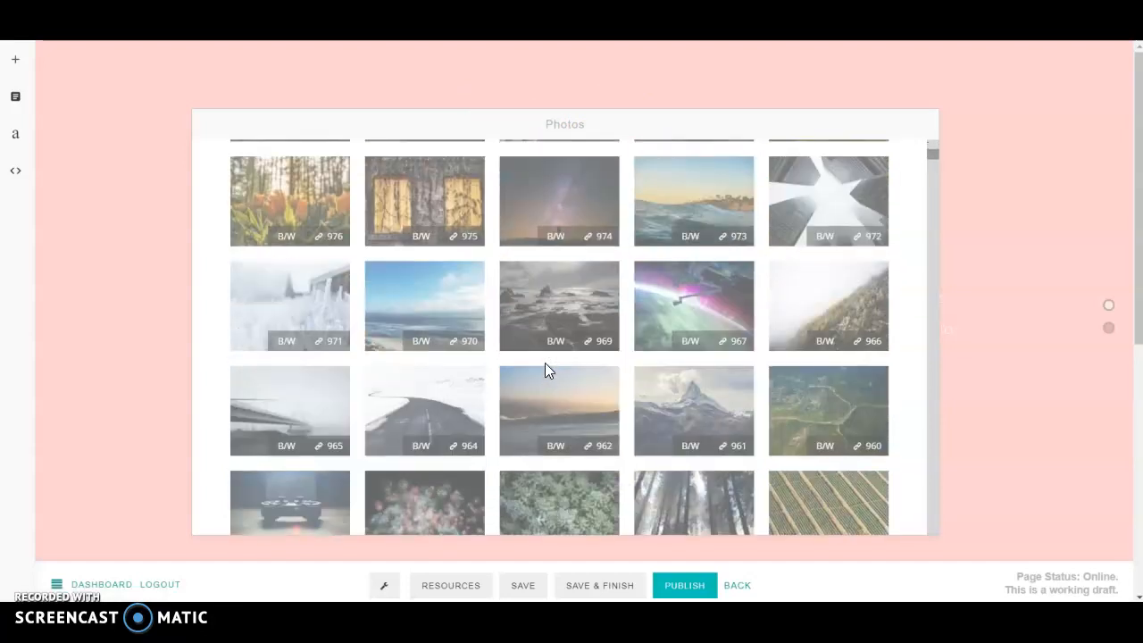
scroll(544, 370, down, 20)
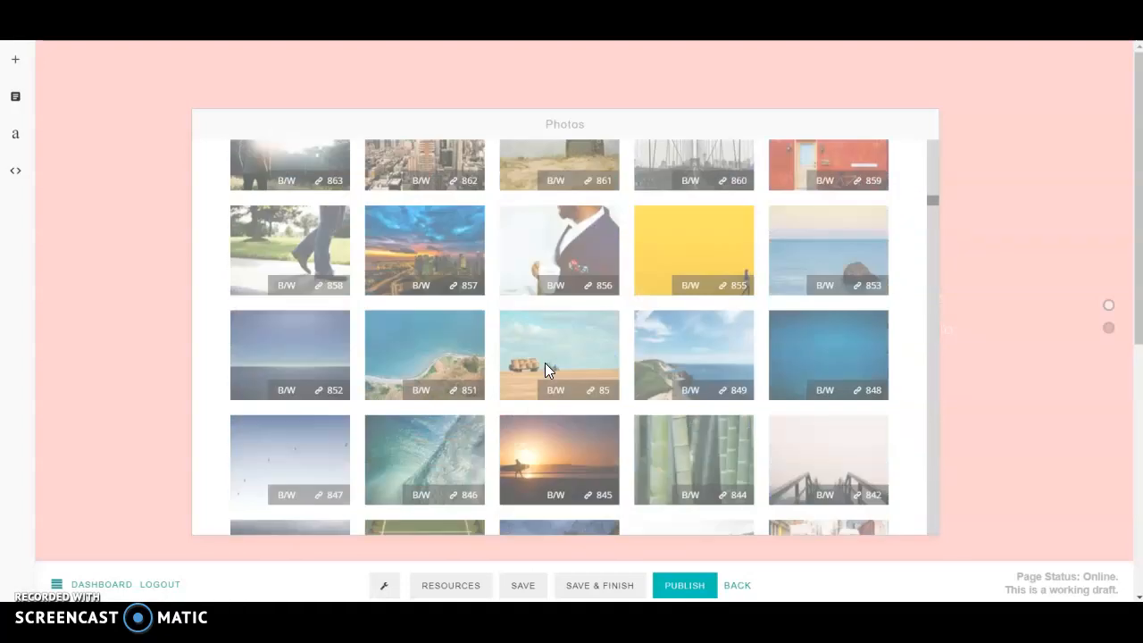
scroll(546, 375, down, 12)
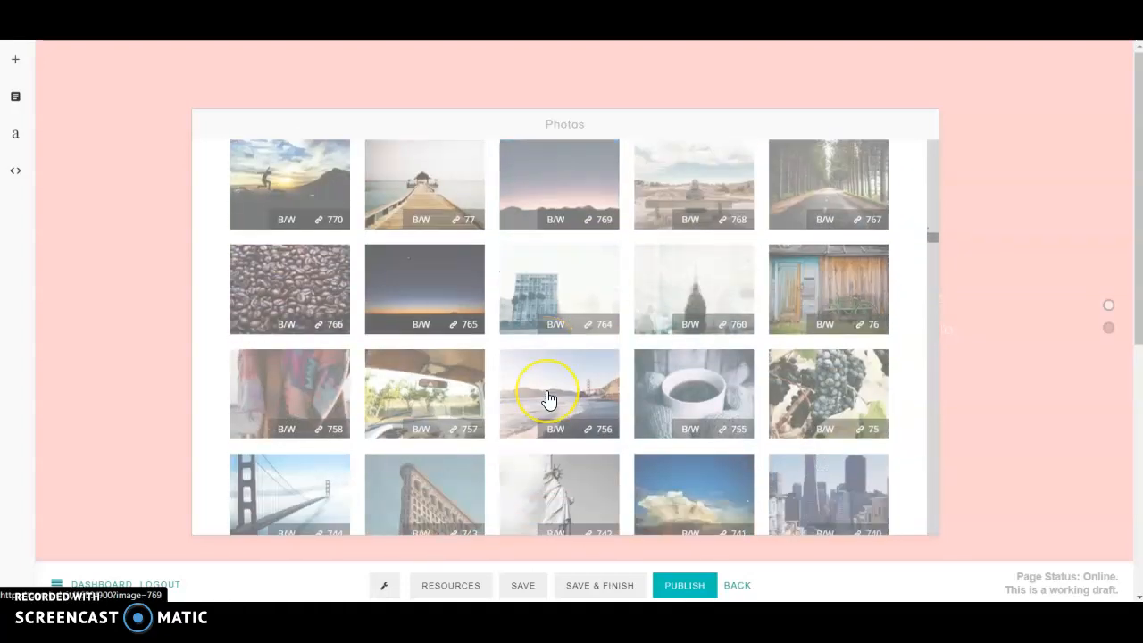
scroll(548, 399, down, 8)
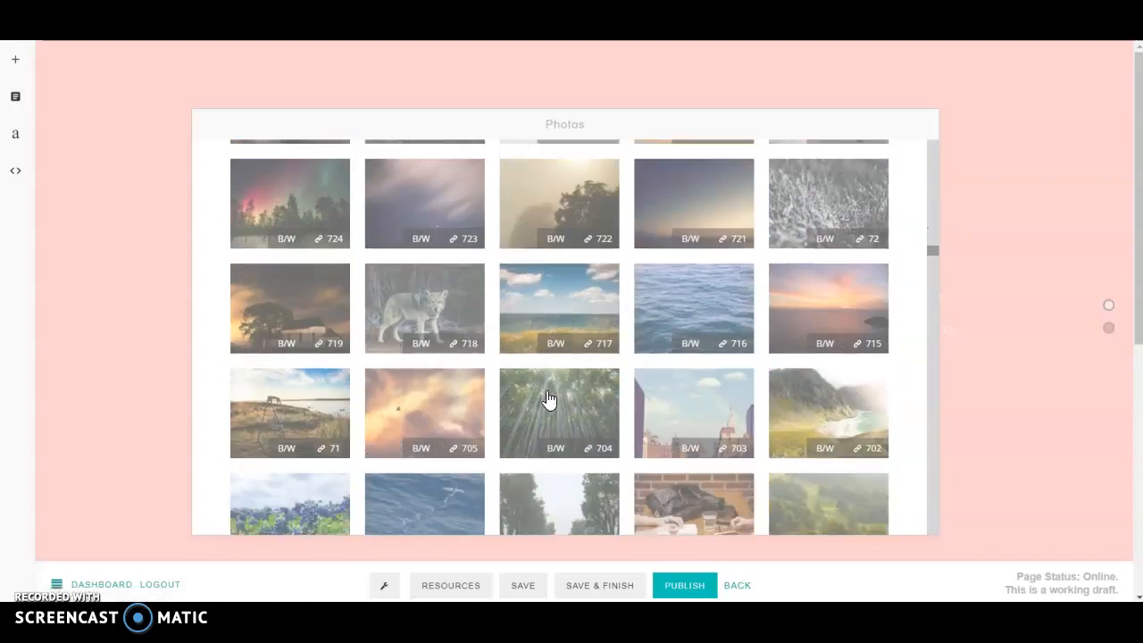
scroll(547, 397, down, 10)
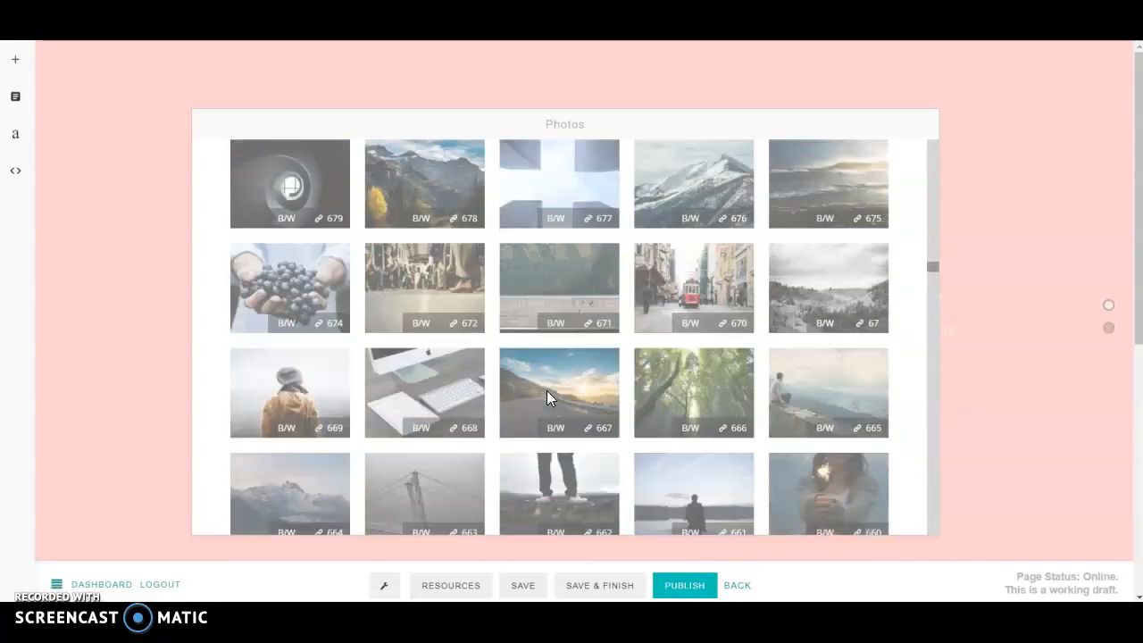
scroll(546, 399, down, 6)
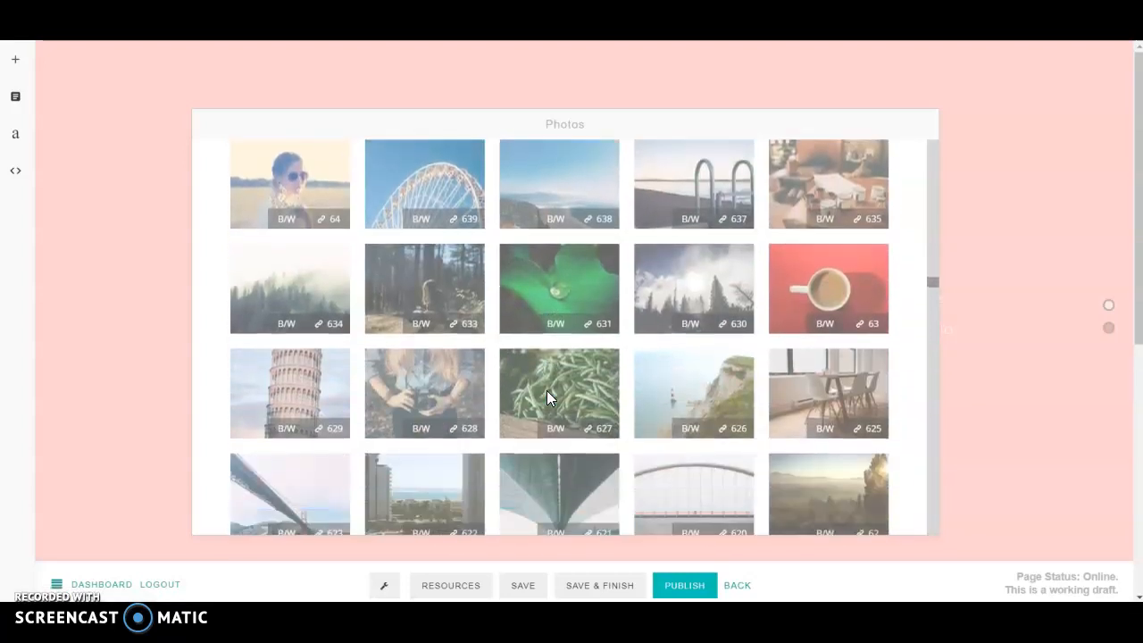
scroll(547, 399, down, 5)
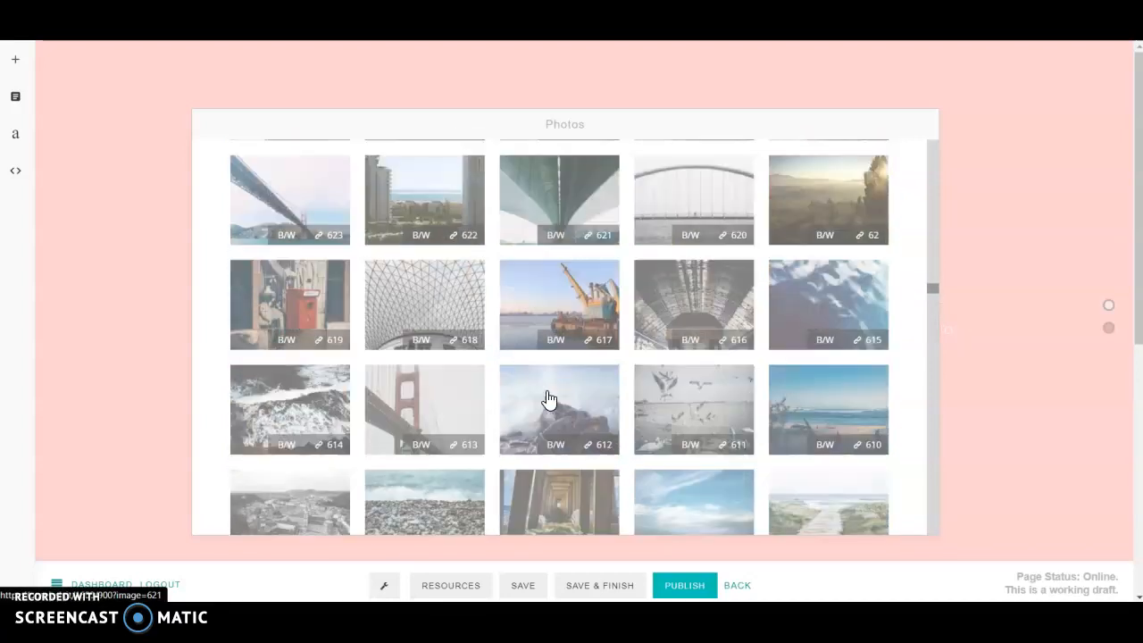
scroll(548, 399, down, 5)
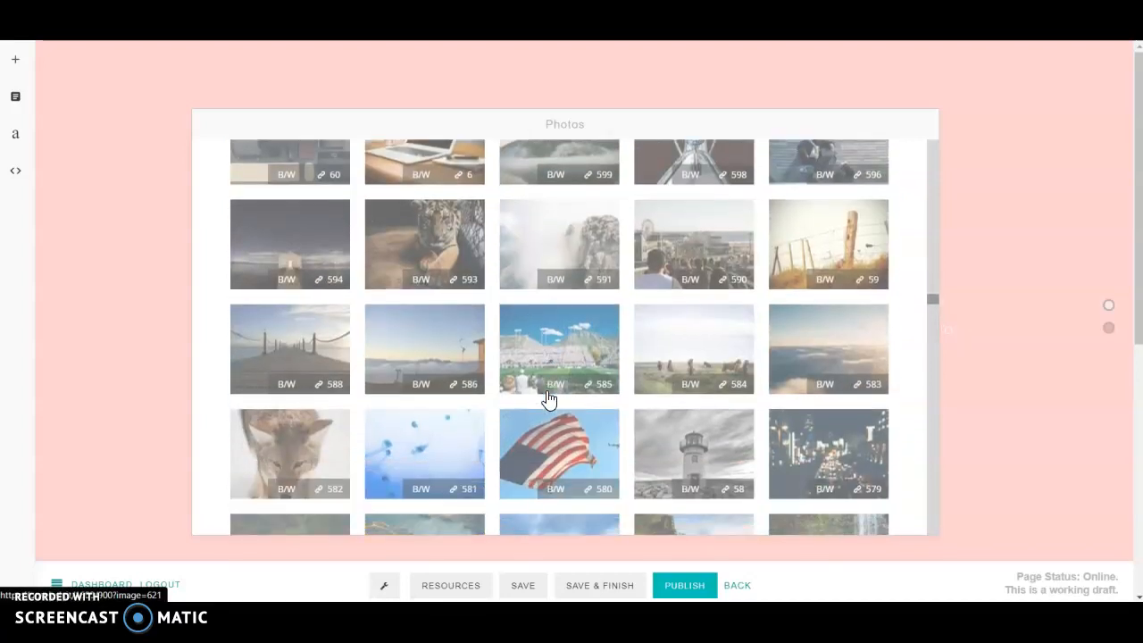
scroll(548, 399, down, 3)
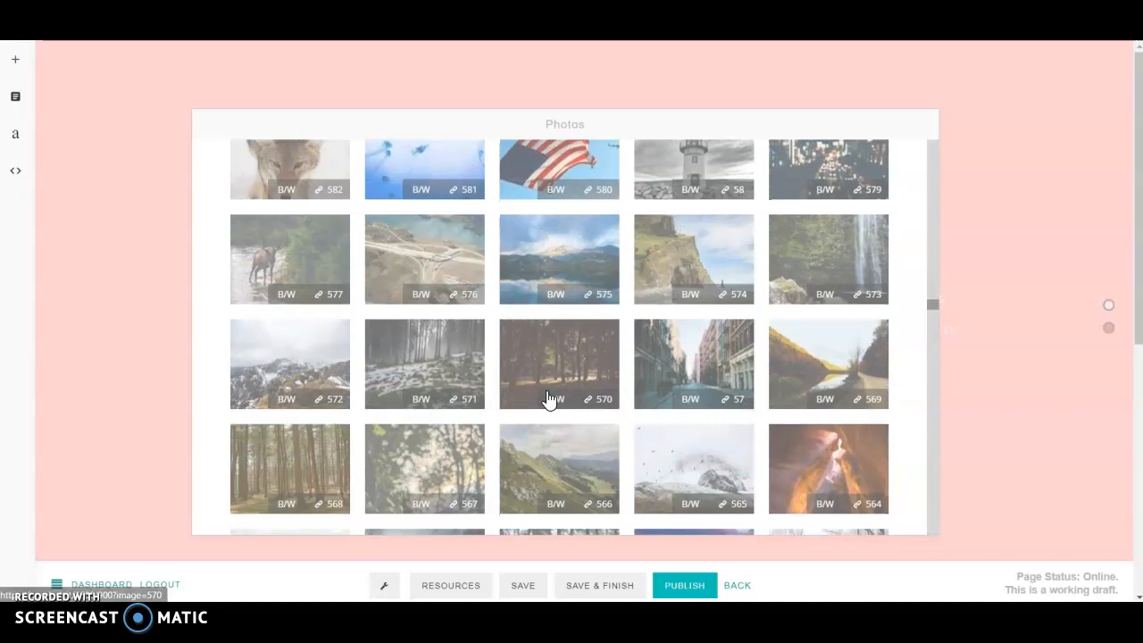
scroll(548, 399, down, 2)
scroll(548, 399, down, 1)
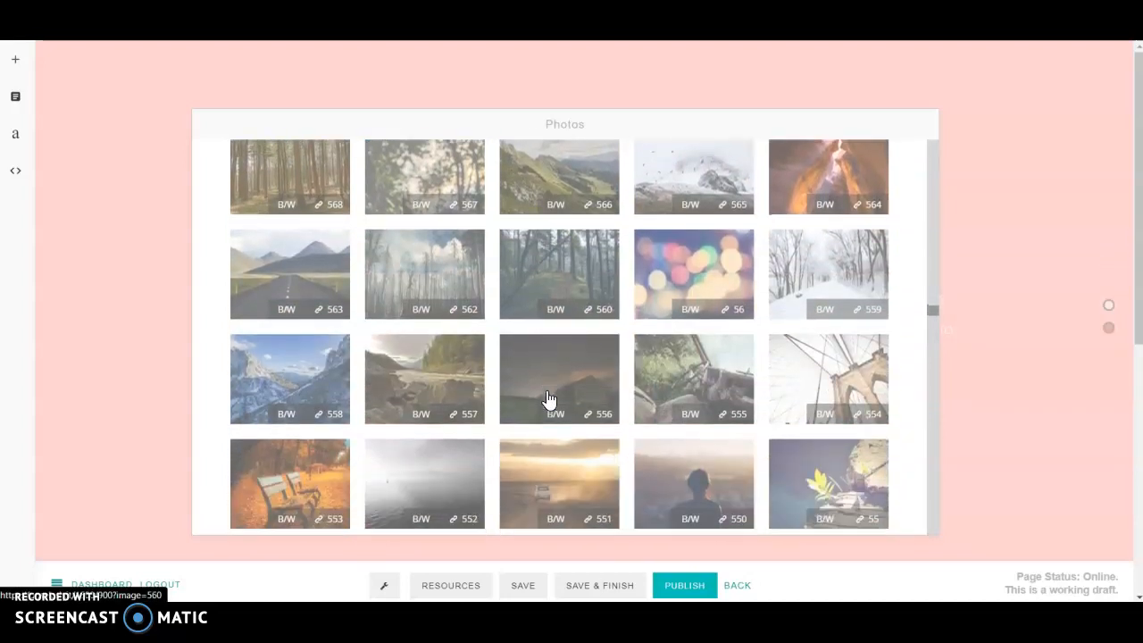
click(544, 383)
scroll(545, 375, down, 1)
scroll(544, 372, down, 3)
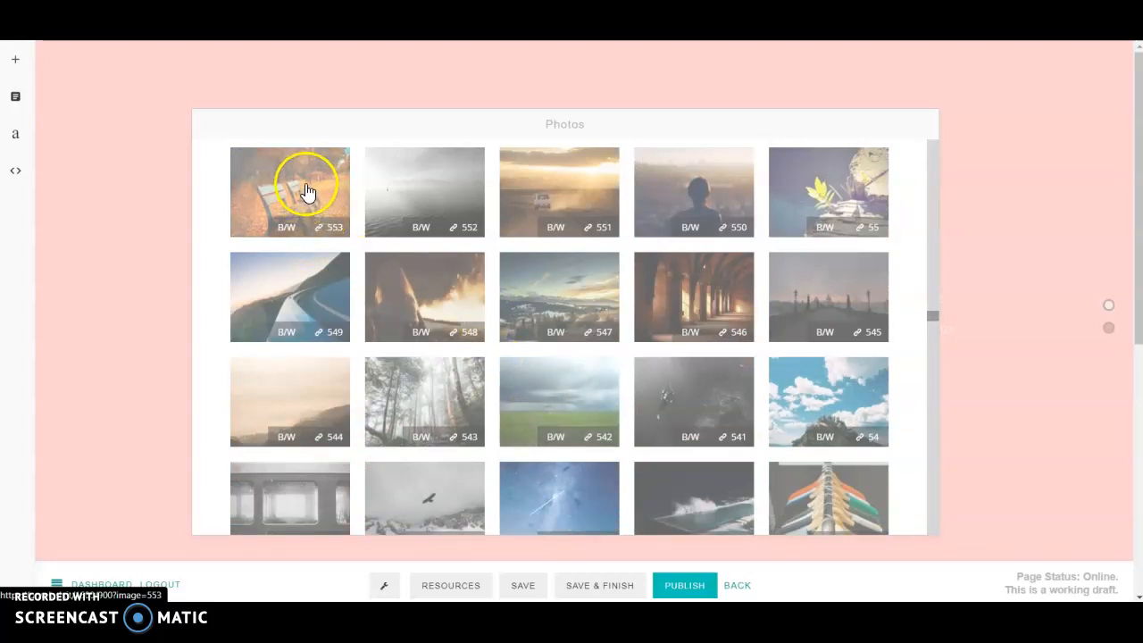
click(305, 190)
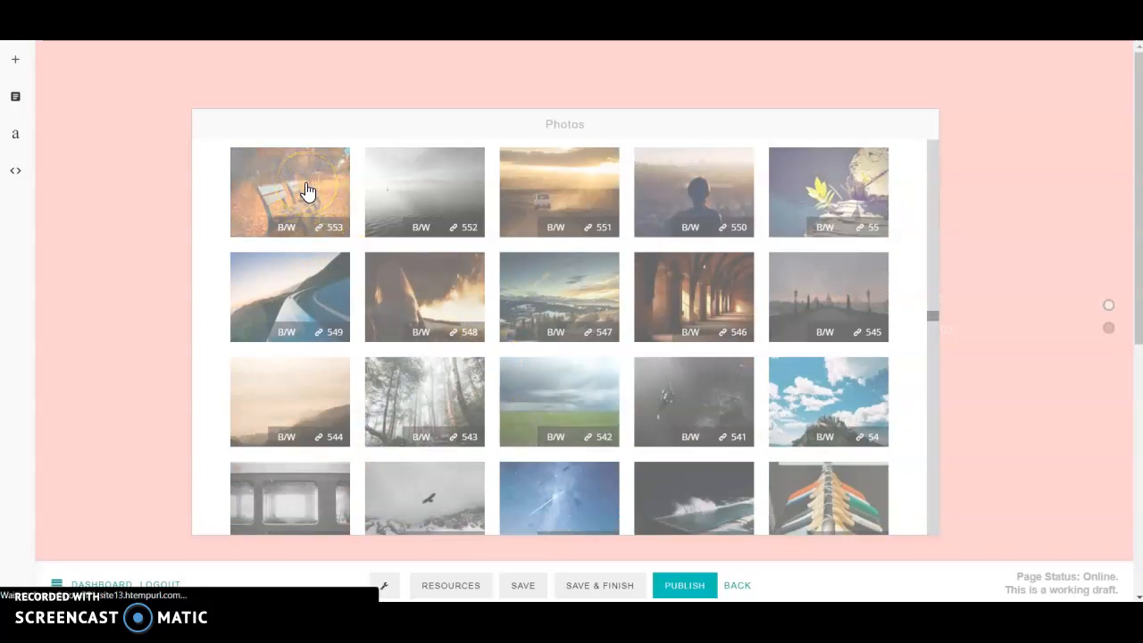
click(328, 223)
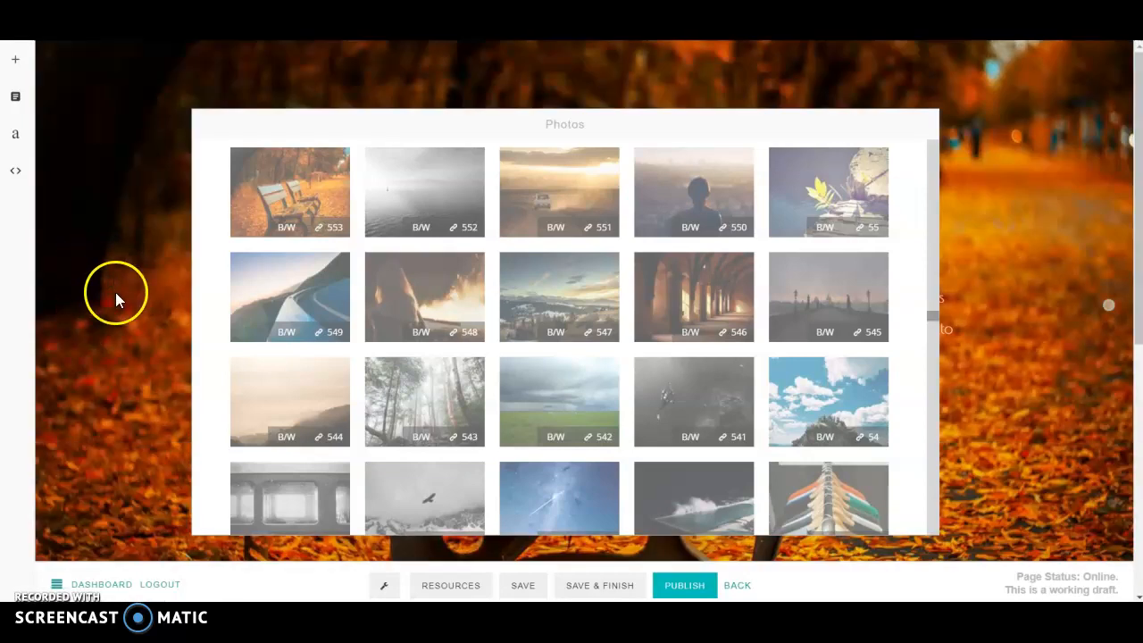
click(116, 301)
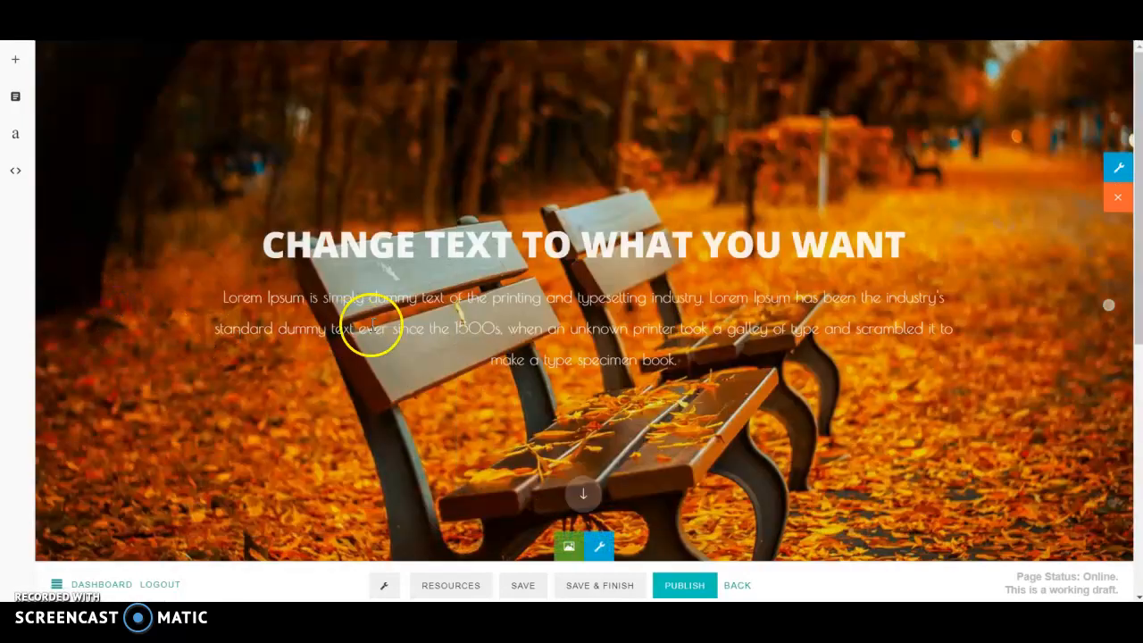
Step: Publish the home page with the autumn bench banner and check the live page
scroll(399, 337, down, 4)
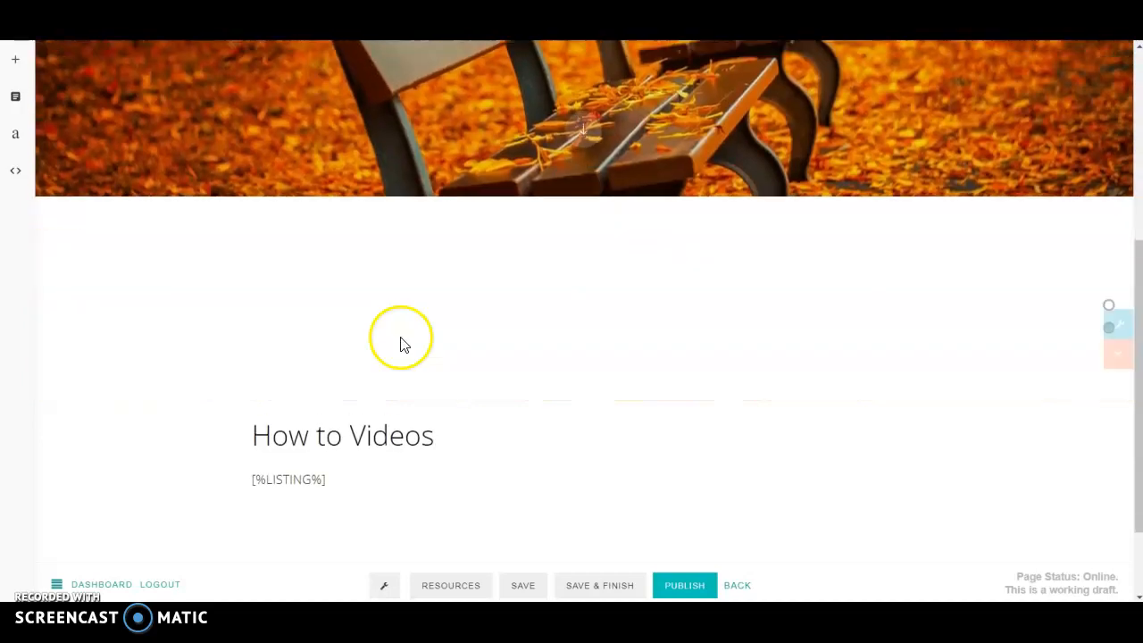
scroll(400, 337, up, 4)
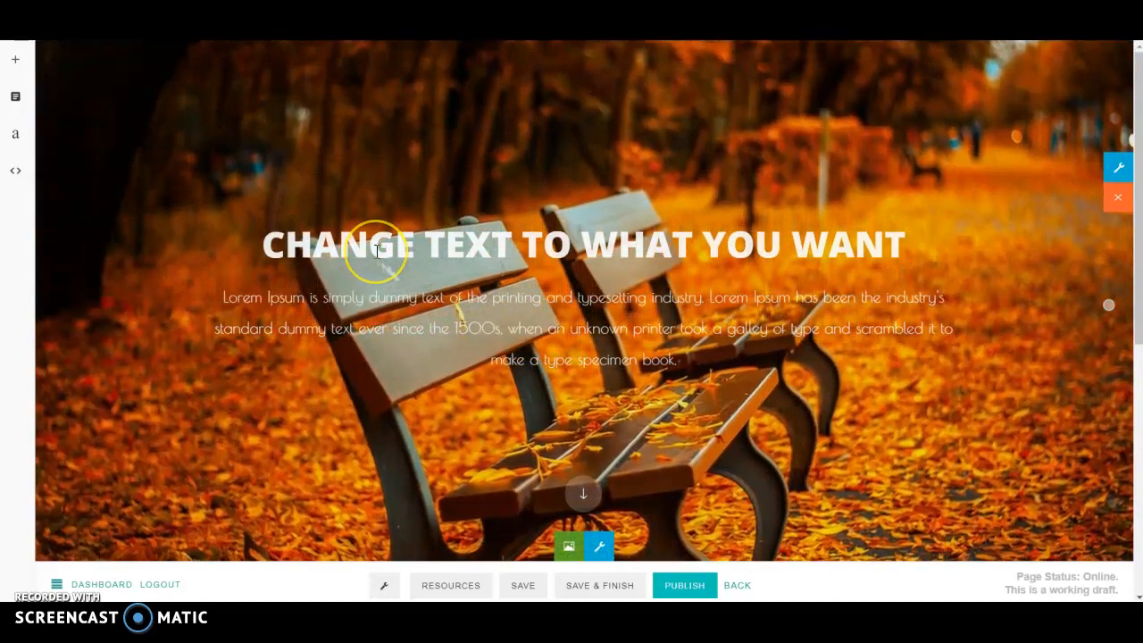
click(685, 585)
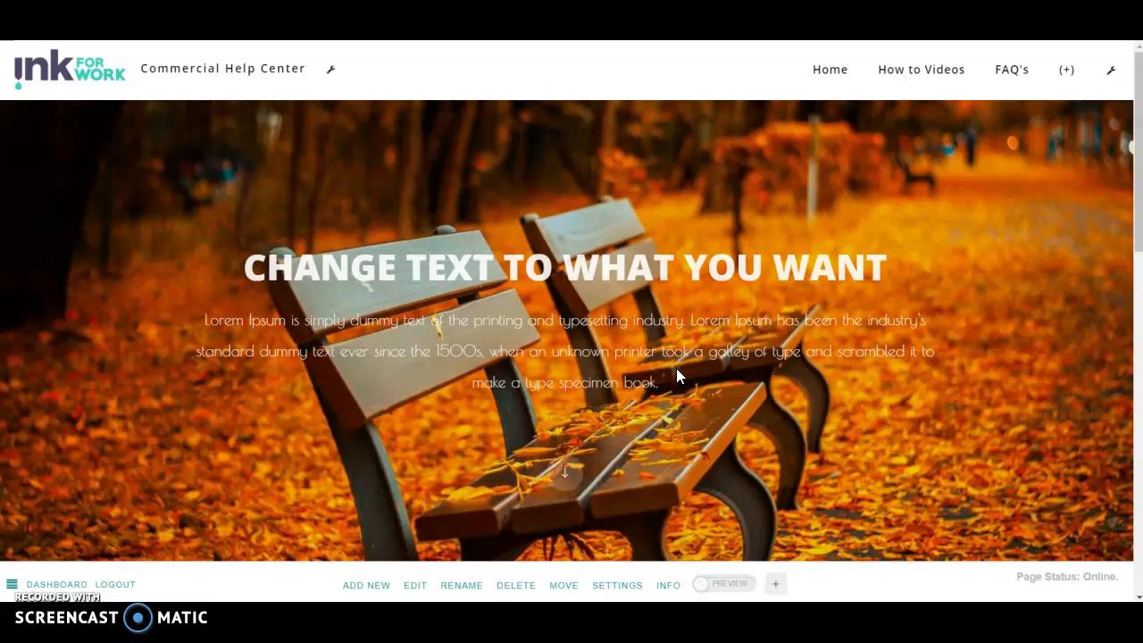
click(606, 344)
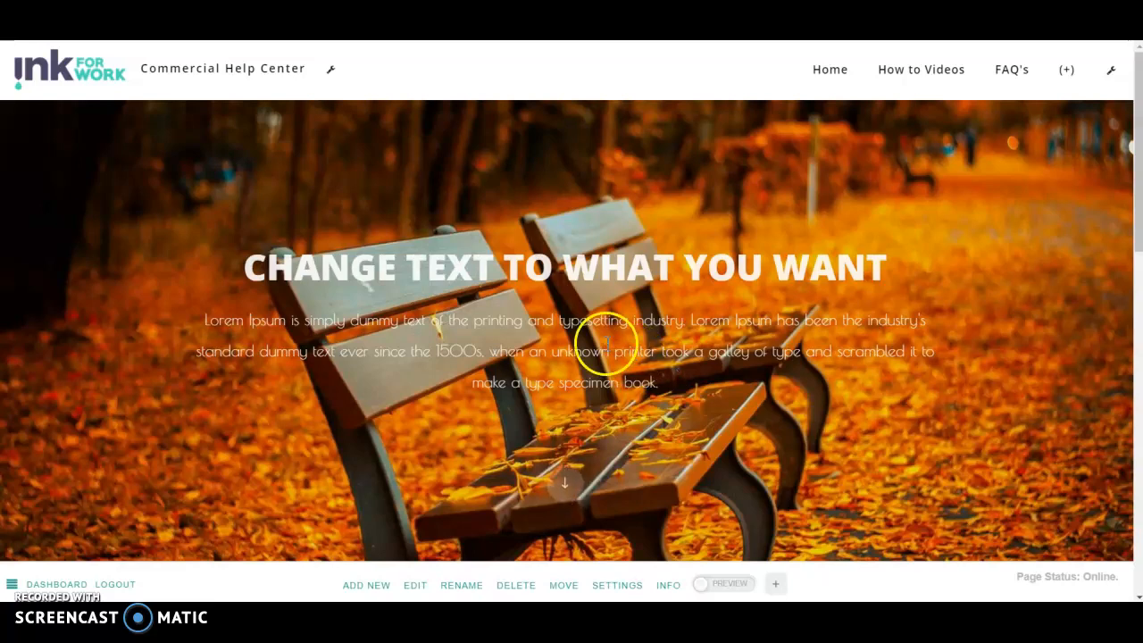
scroll(611, 336, down, 8)
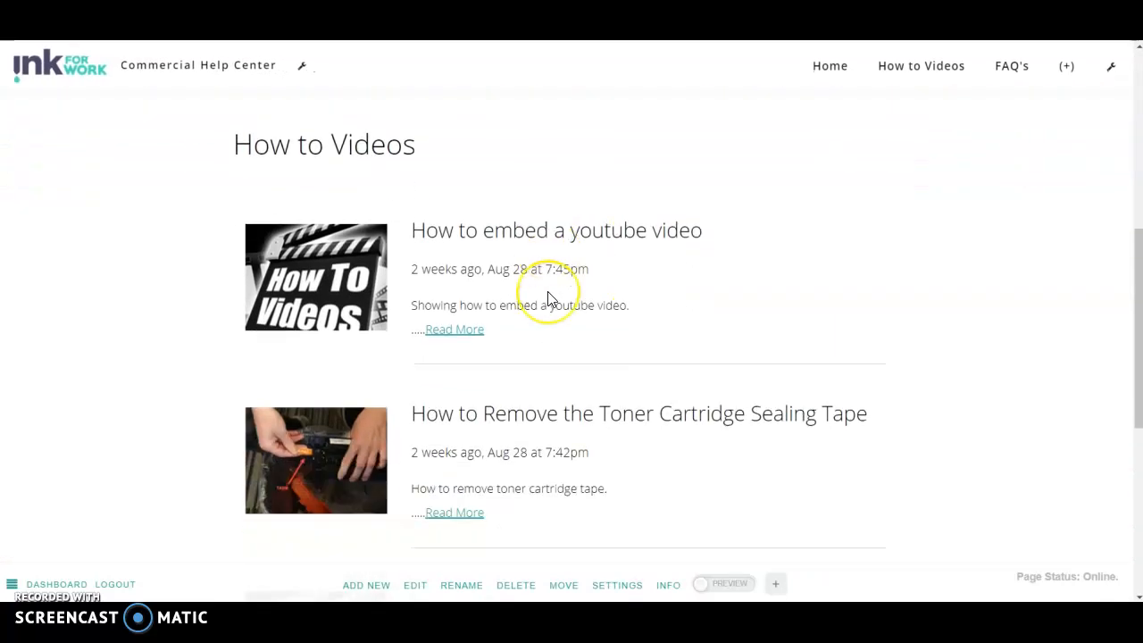
scroll(548, 299, up, 8)
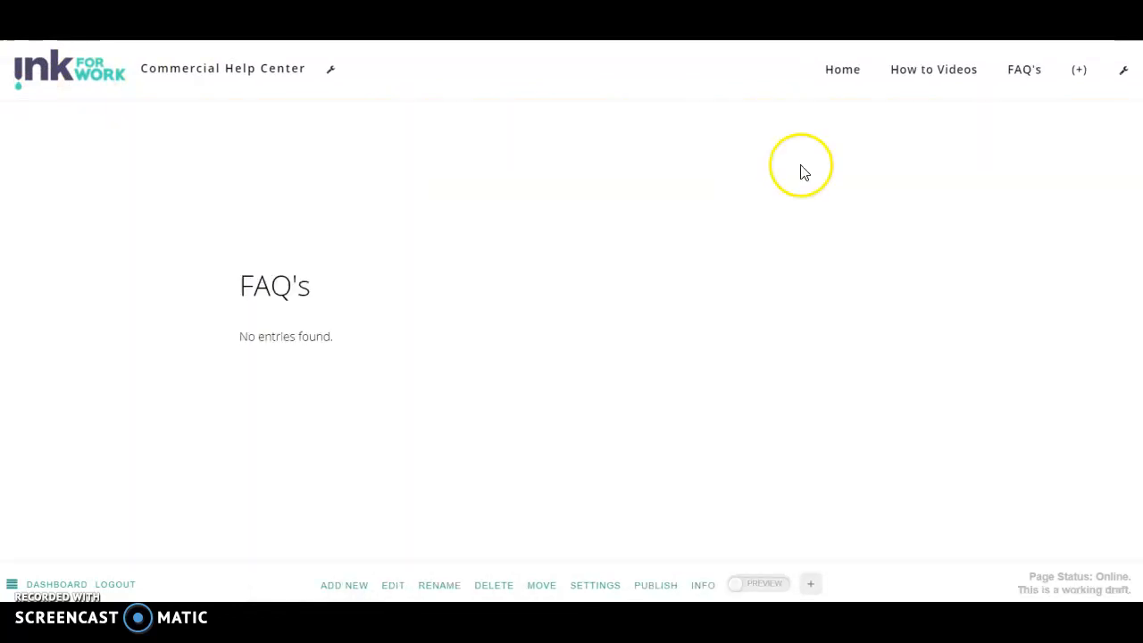
Step: Publish the FAQ's page with Create Listing kept as FAQ Simple Listing
click(1018, 79)
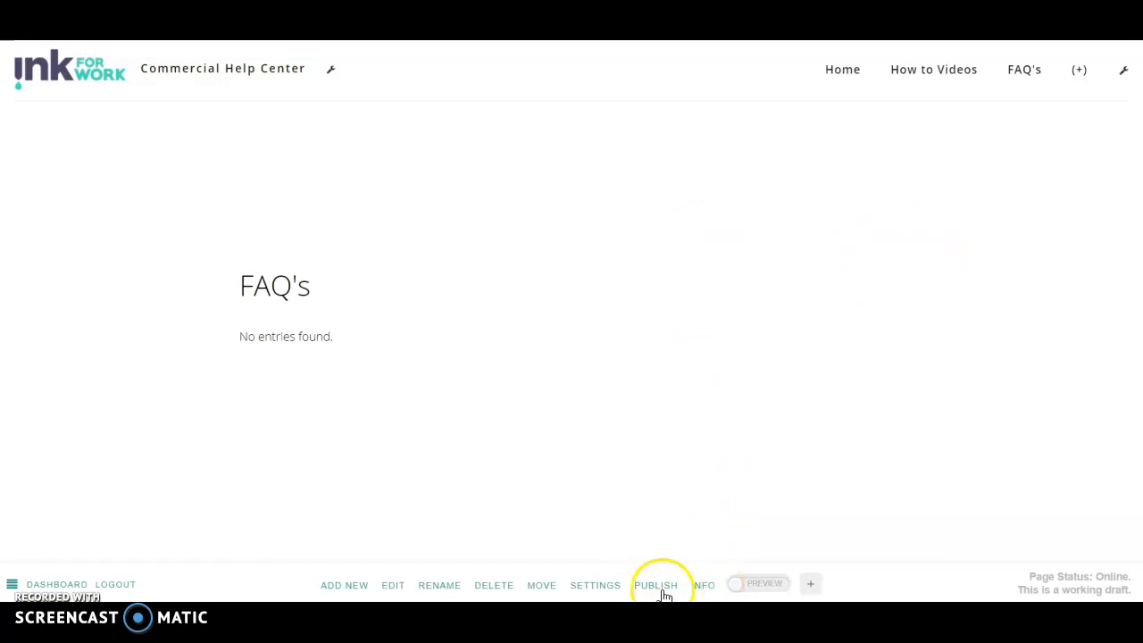
click(598, 586)
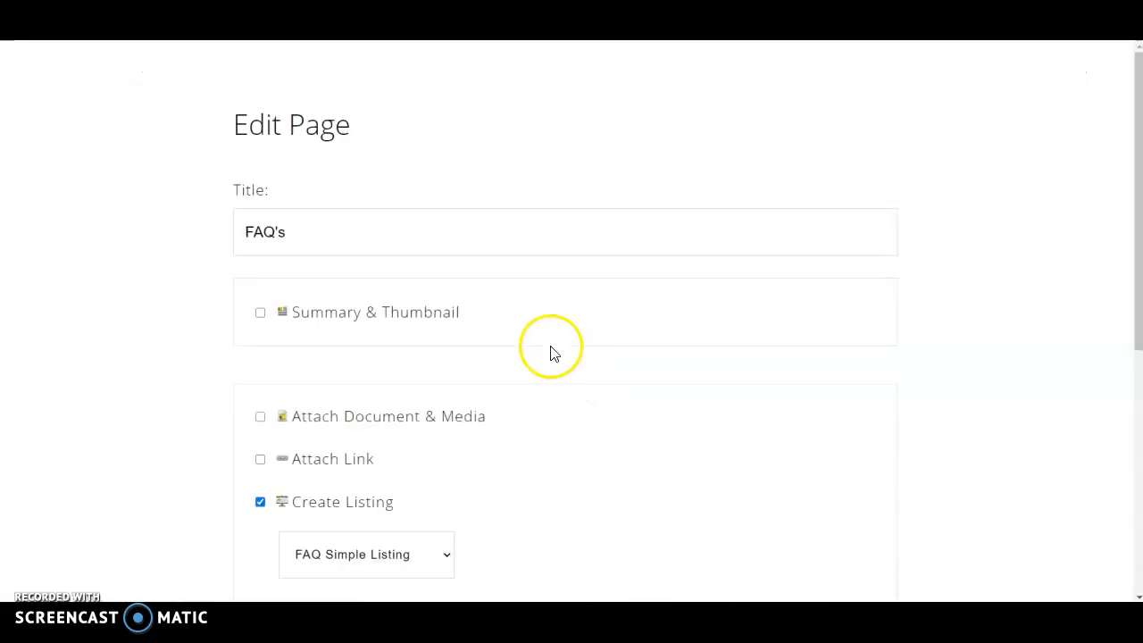
scroll(372, 312, down, 3)
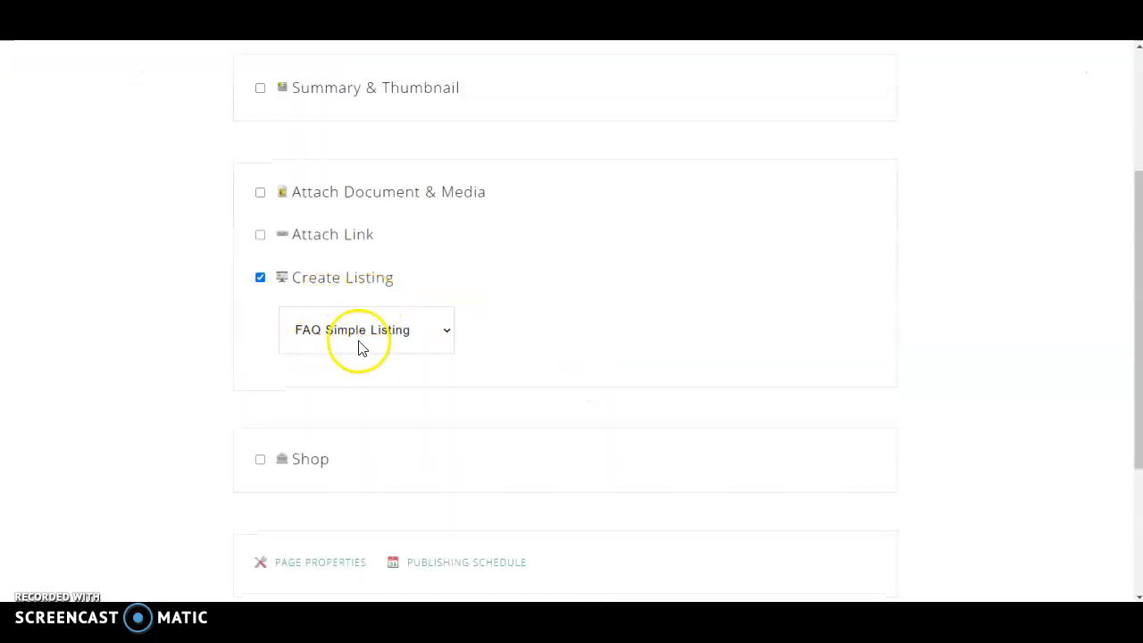
click(443, 333)
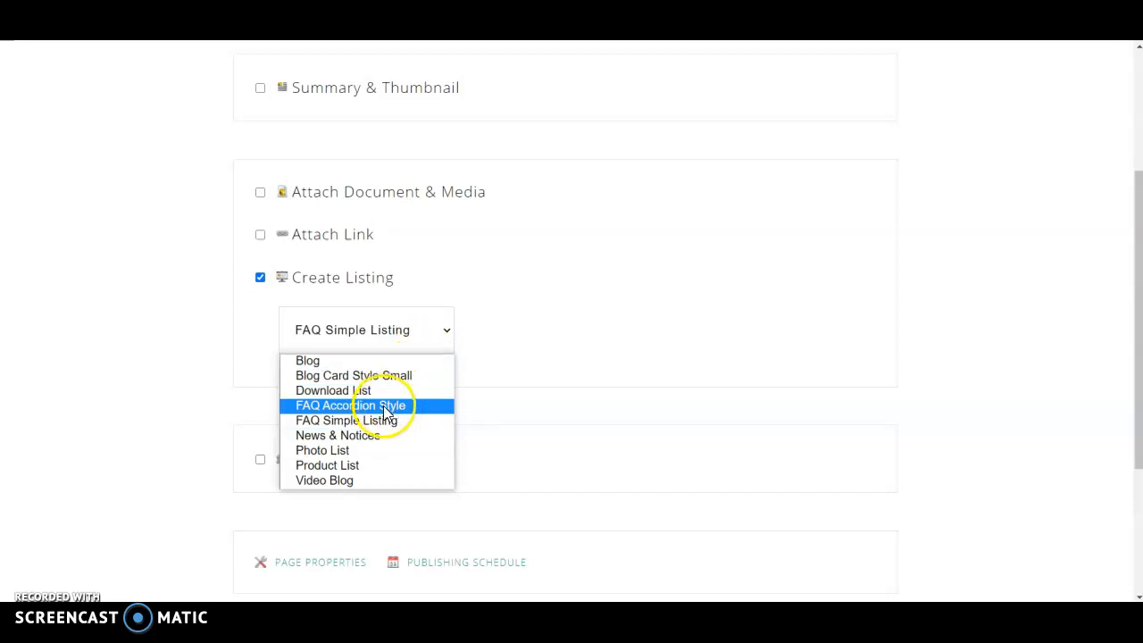
click(529, 328)
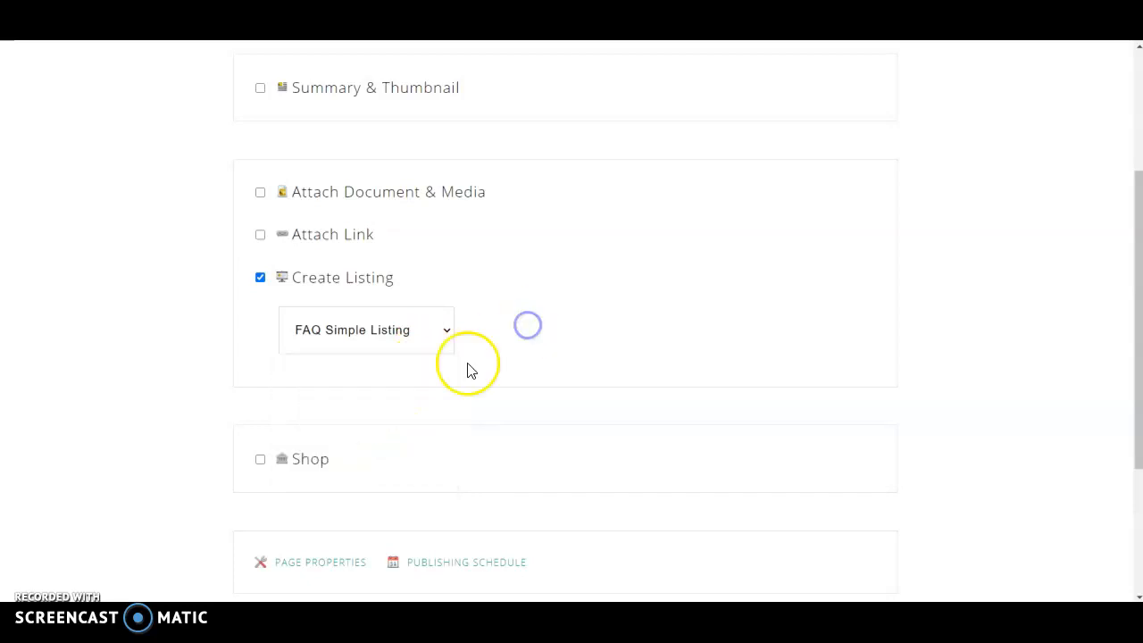
scroll(469, 375, down, 3)
click(586, 428)
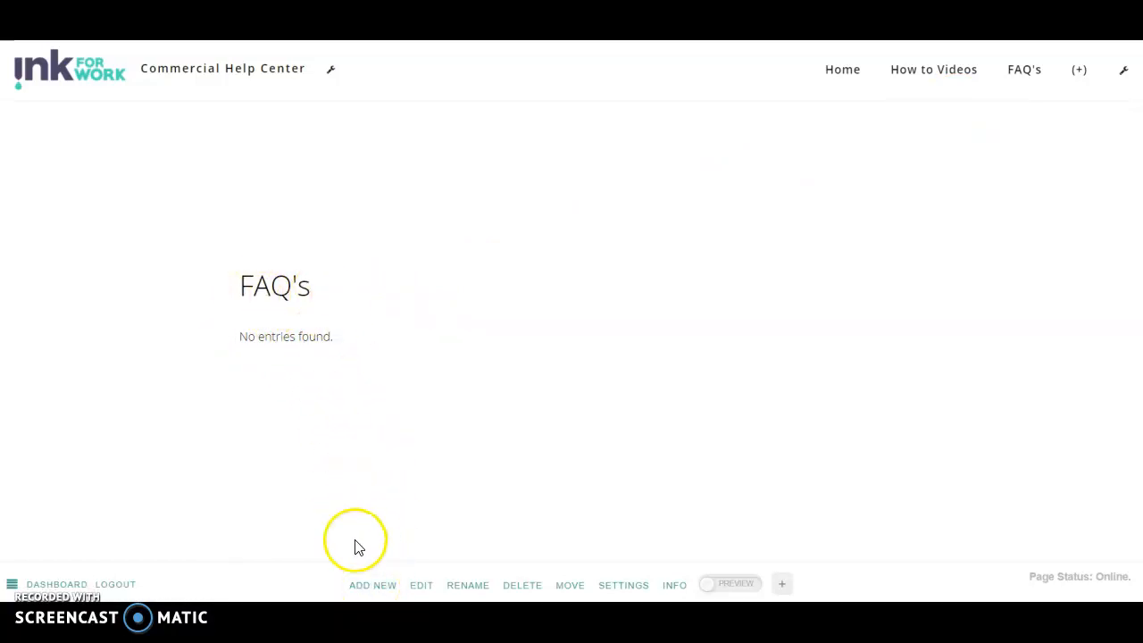
Step: Add and publish a FAQ page titled 'This is the first sample question?'
click(372, 586)
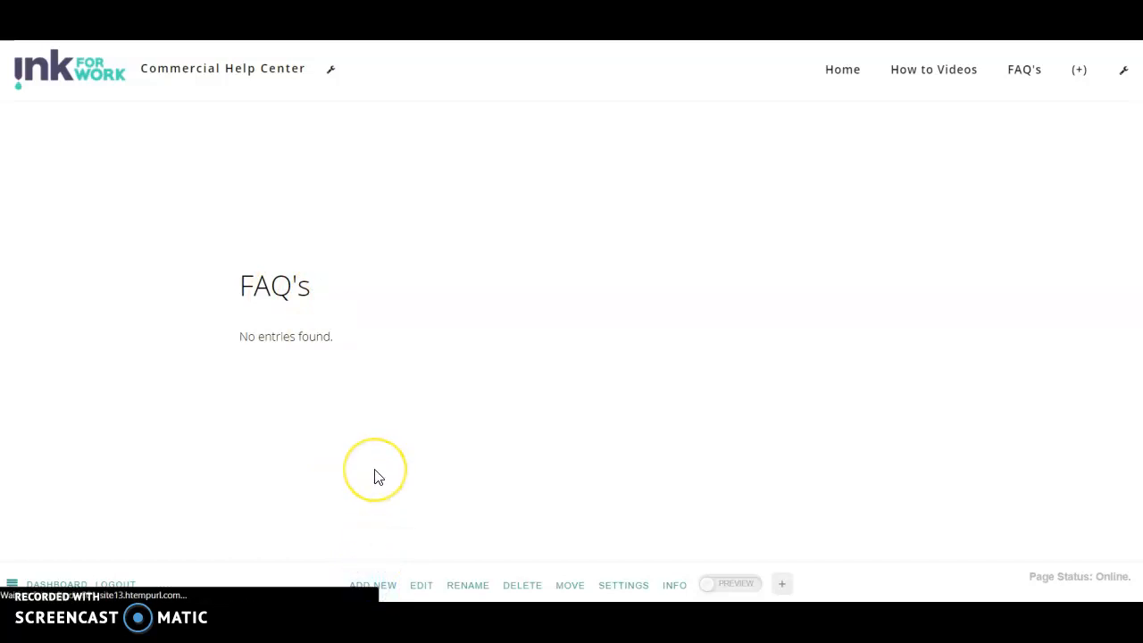
click(380, 237)
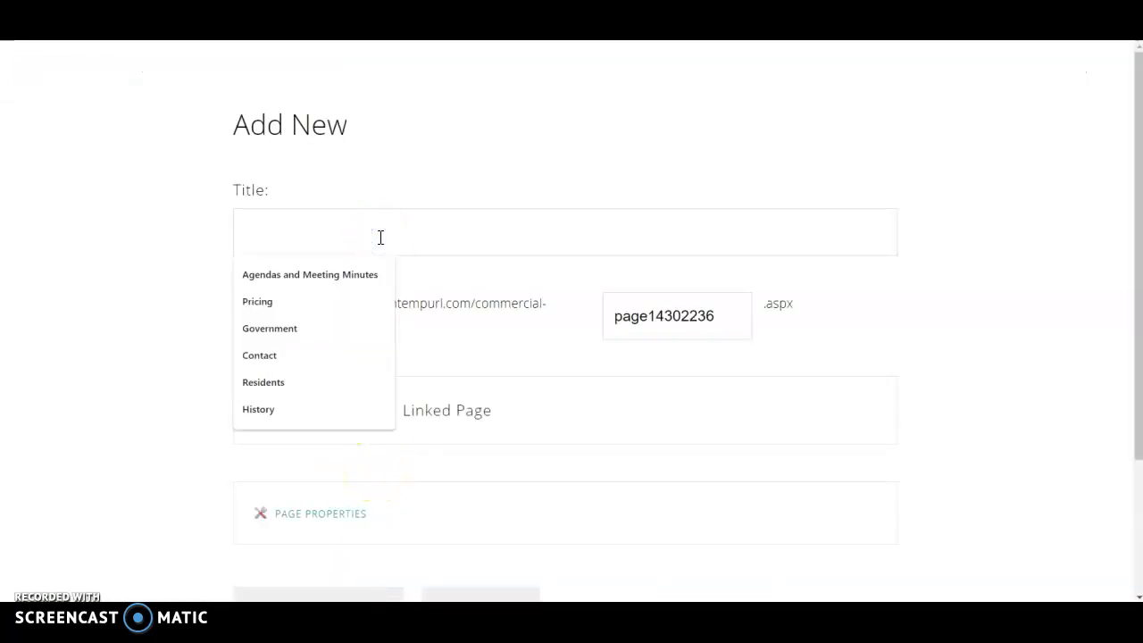
text(This is the first sample question?)
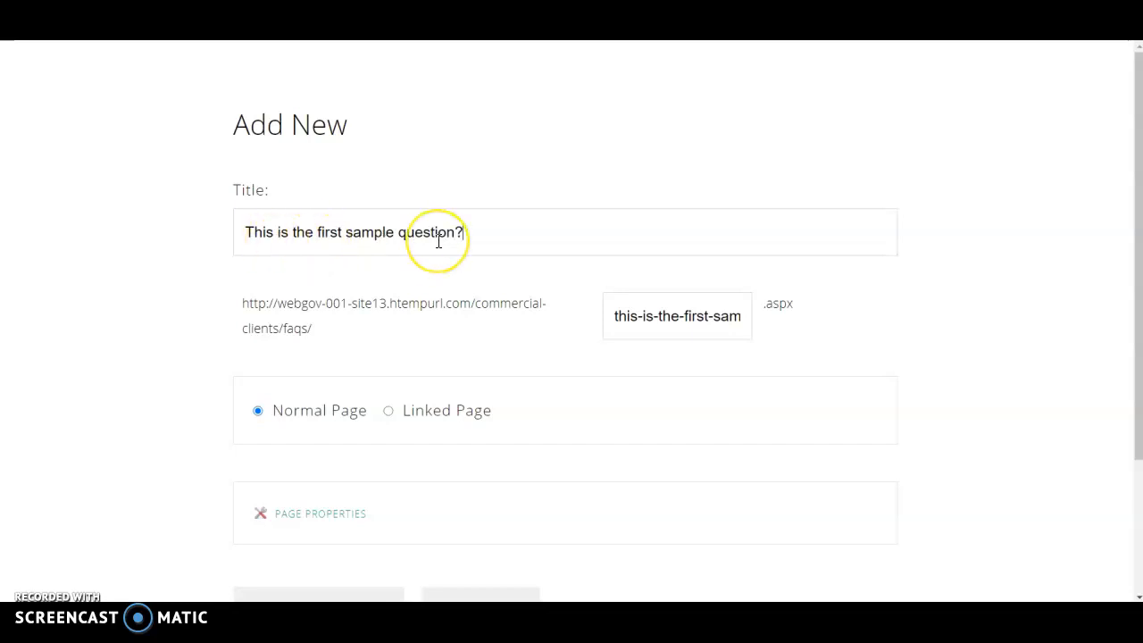
scroll(438, 240, down, 2)
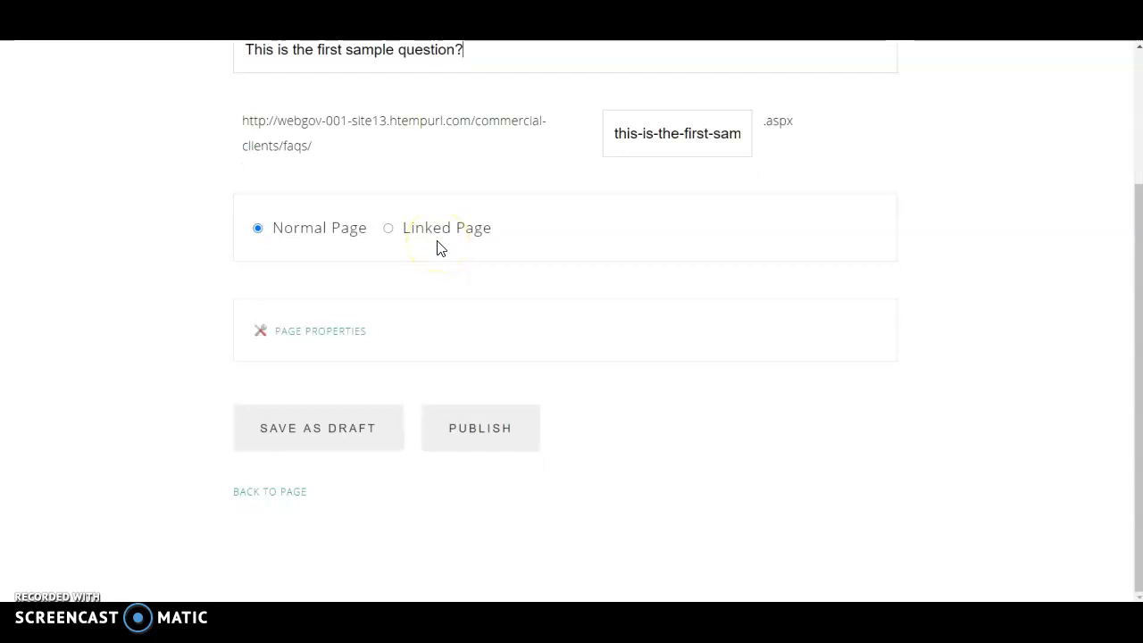
scroll(436, 247, up, 2)
scroll(436, 247, down, 1)
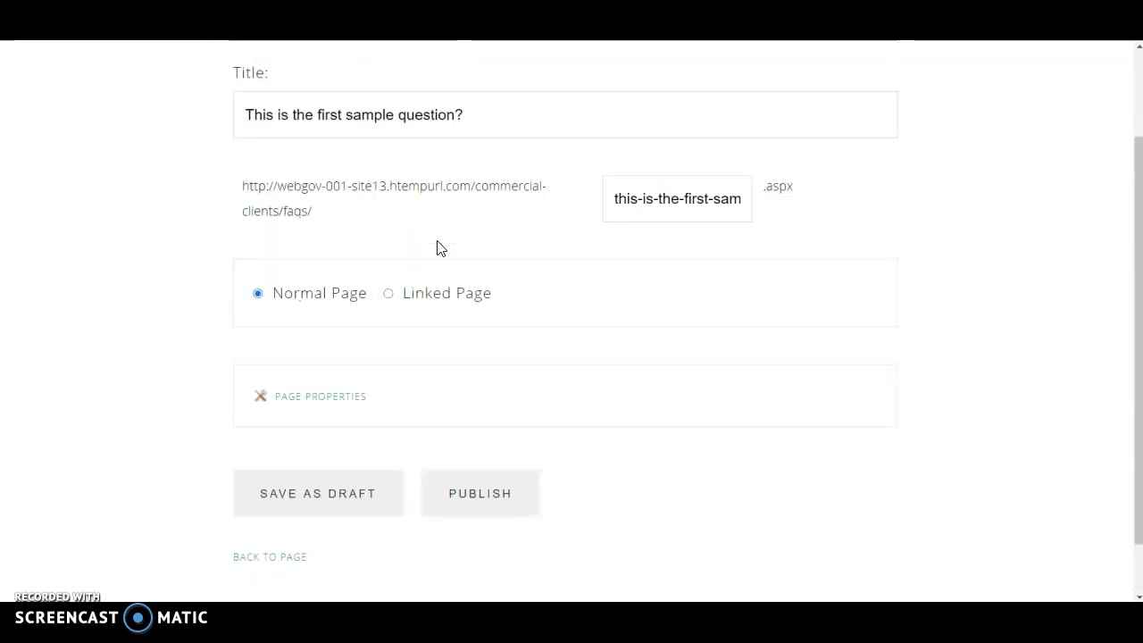
scroll(436, 247, down, 1)
click(466, 442)
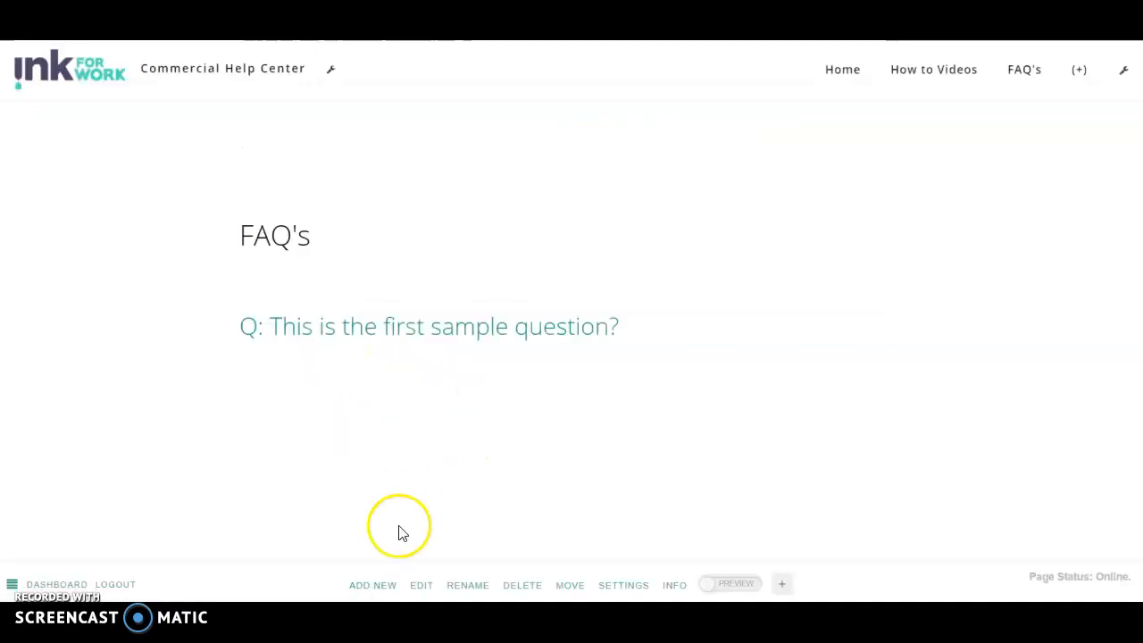
Step: Add and publish a second FAQ page titled 'This is the 2nd question'
click(371, 585)
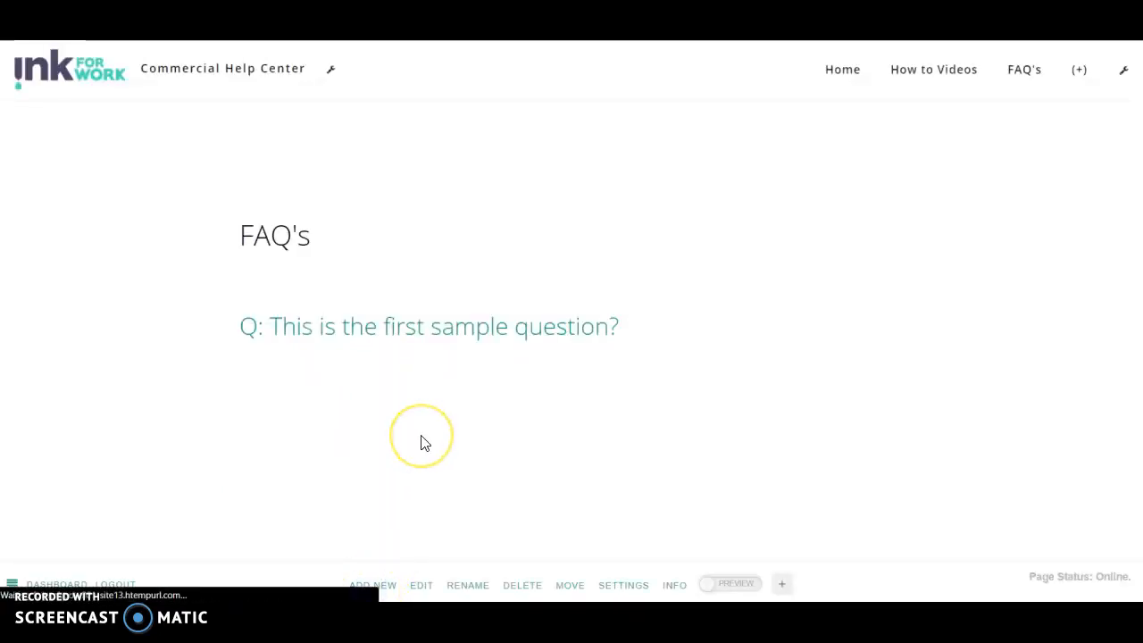
click(397, 224)
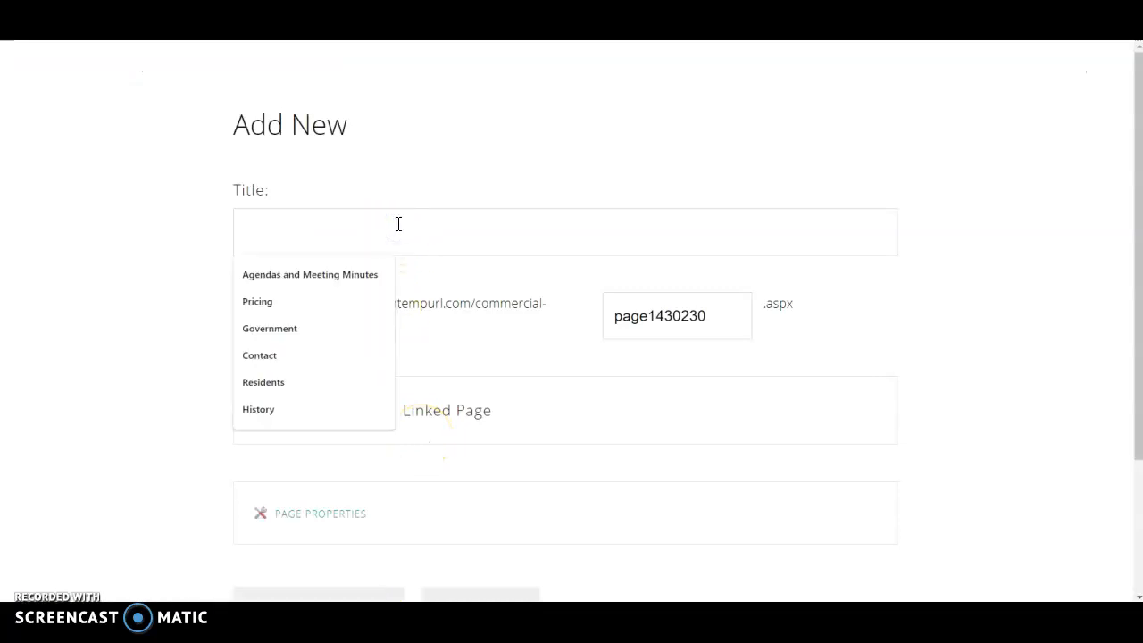
text(This is the)
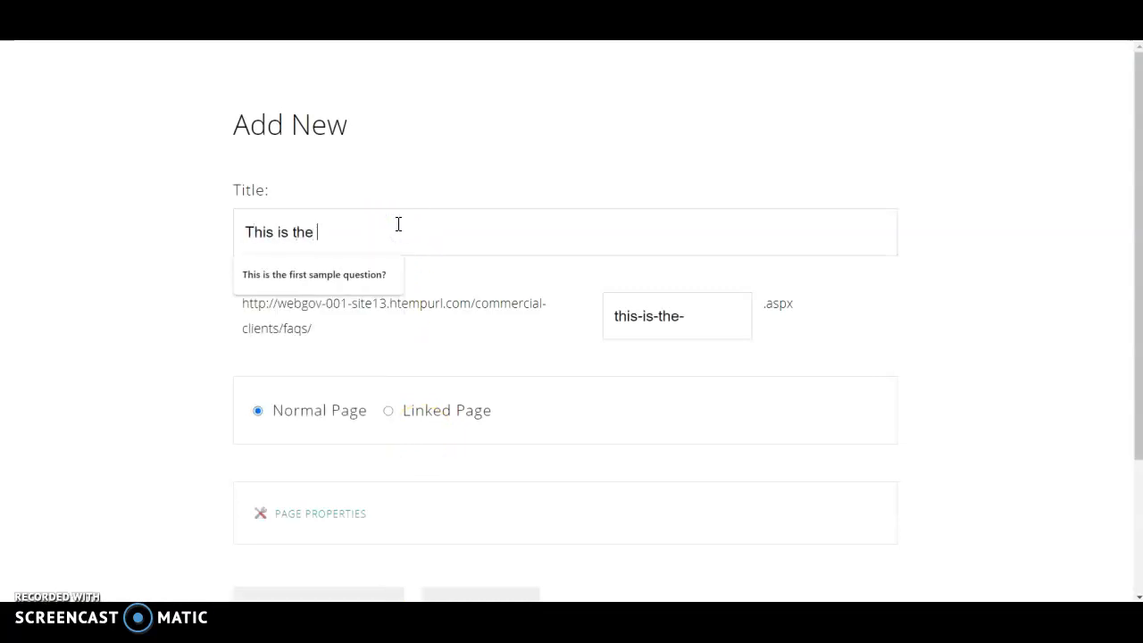
text( 2nd question)
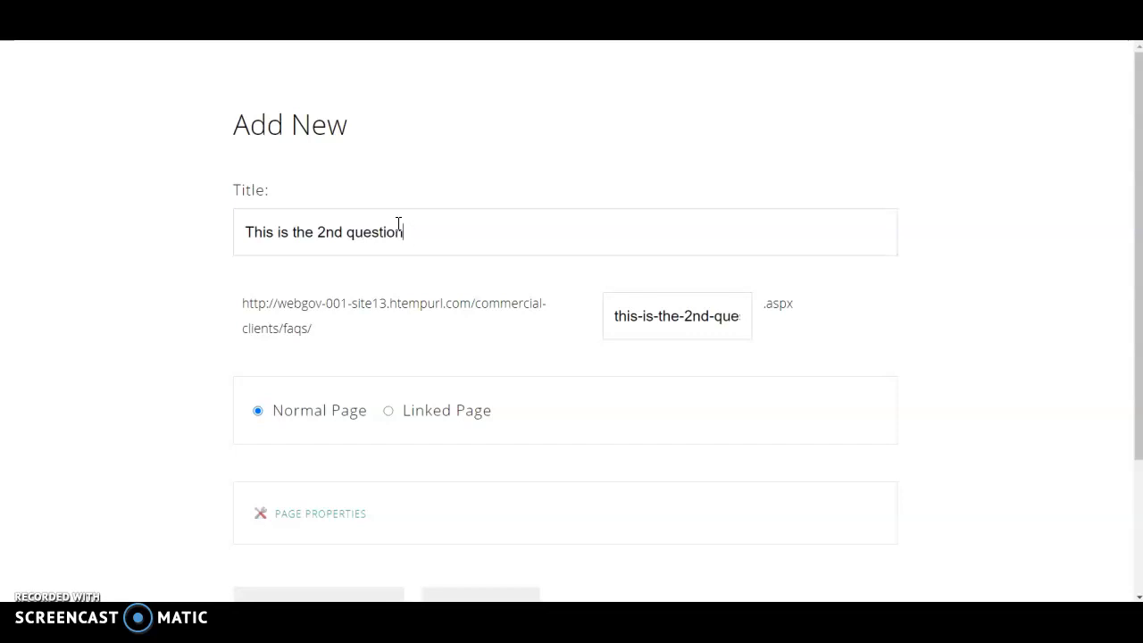
scroll(397, 286, down, 3)
click(474, 462)
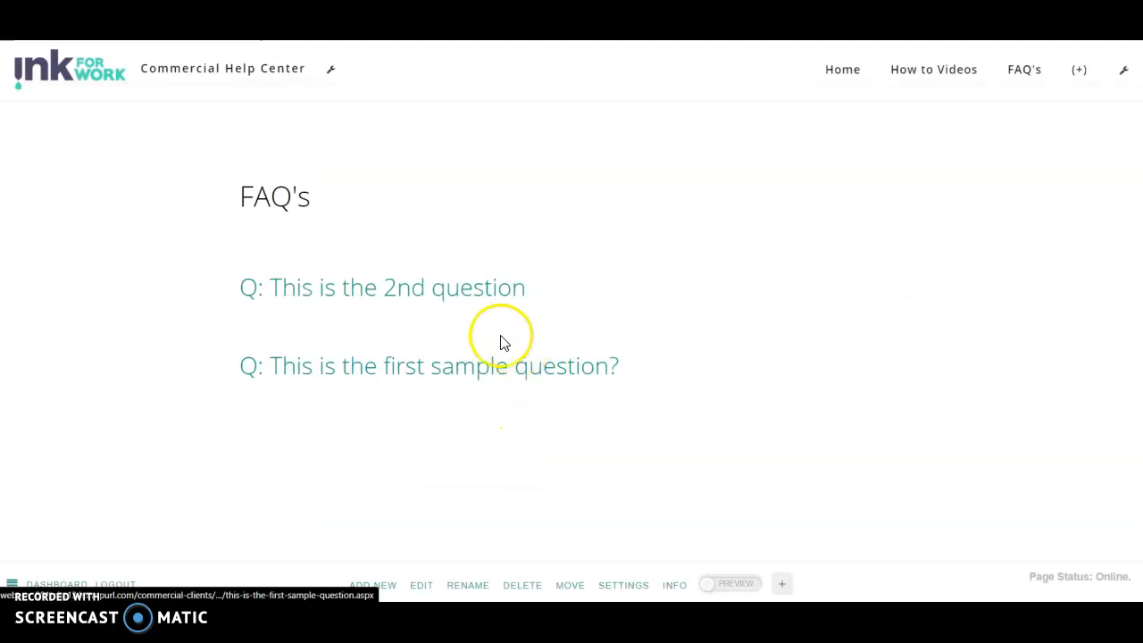
Step: On the 2nd question page, replace the Lorem Ipsum text with 'A. this is the answer to the question.'
click(326, 296)
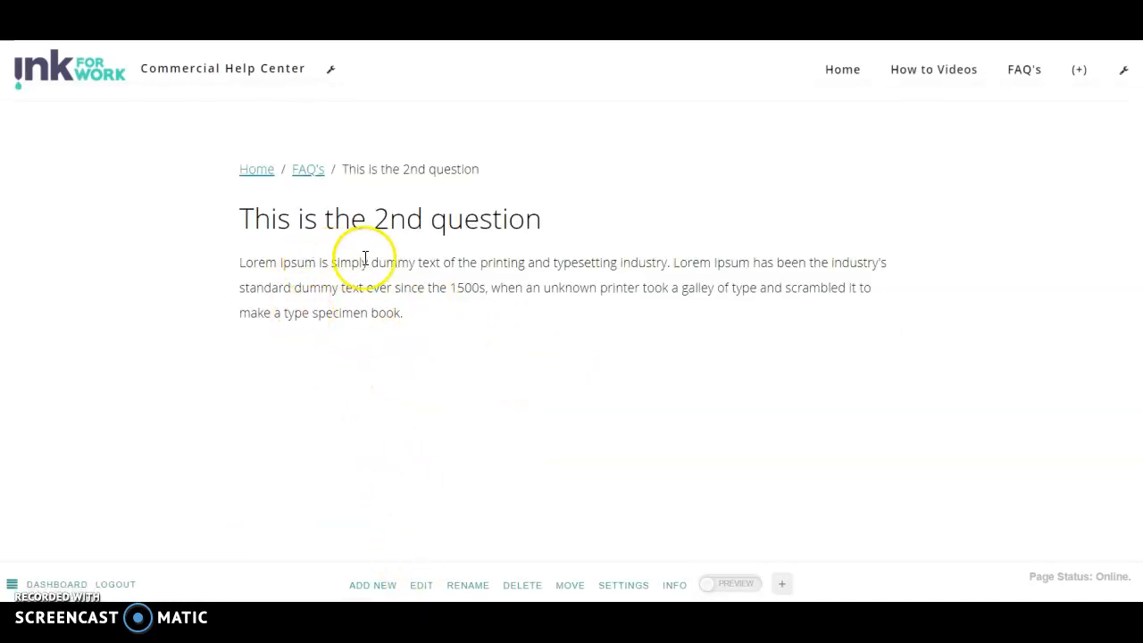
click(308, 172)
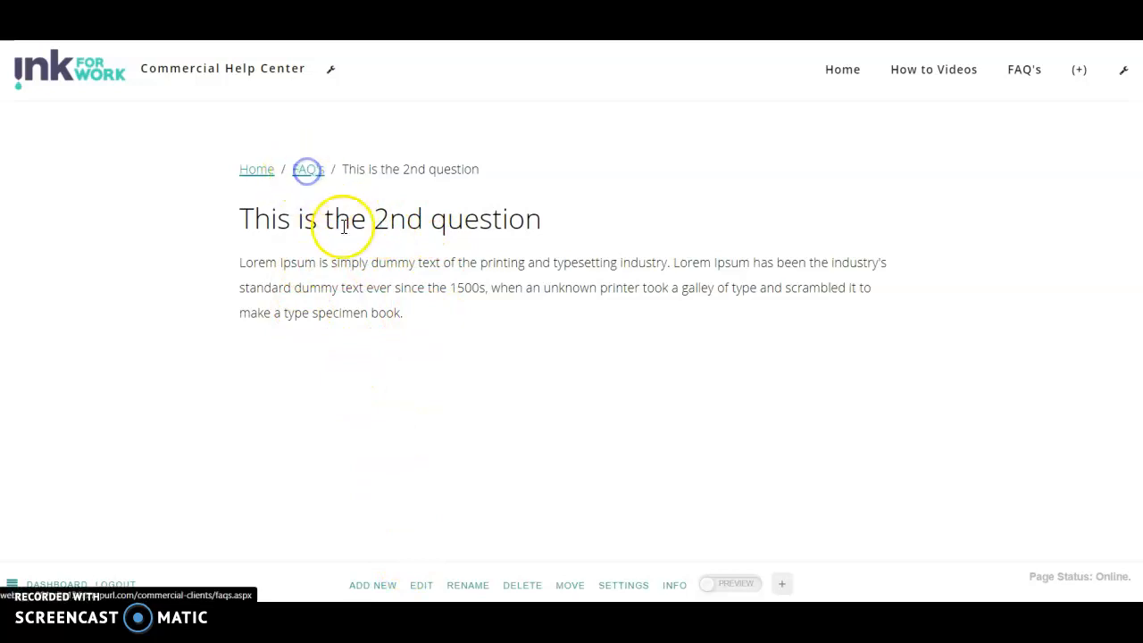
click(355, 294)
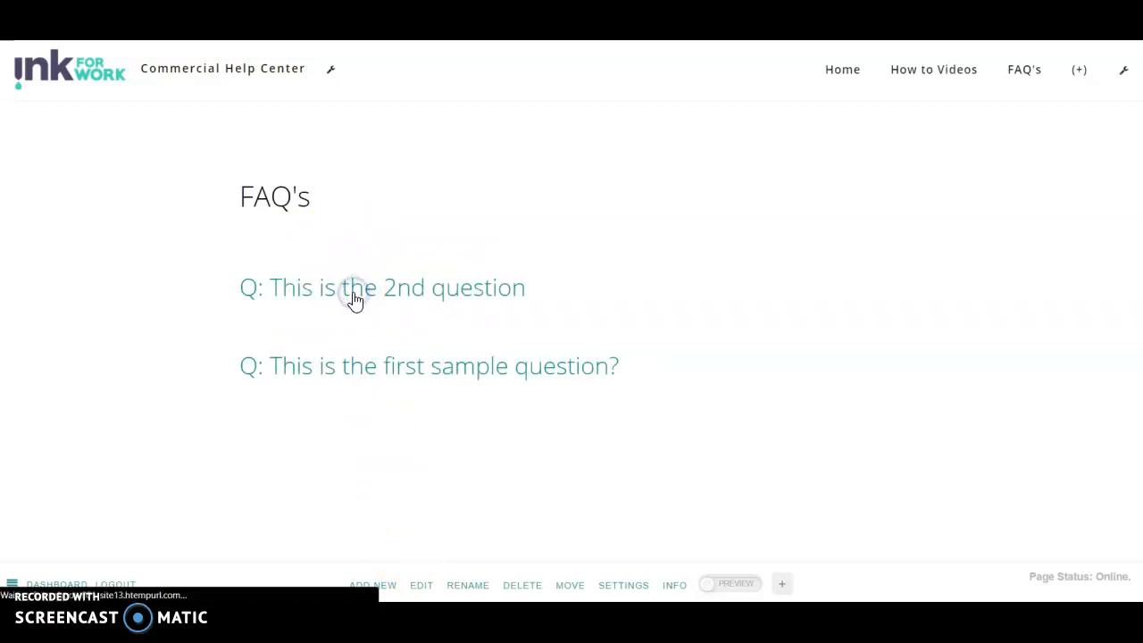
click(421, 585)
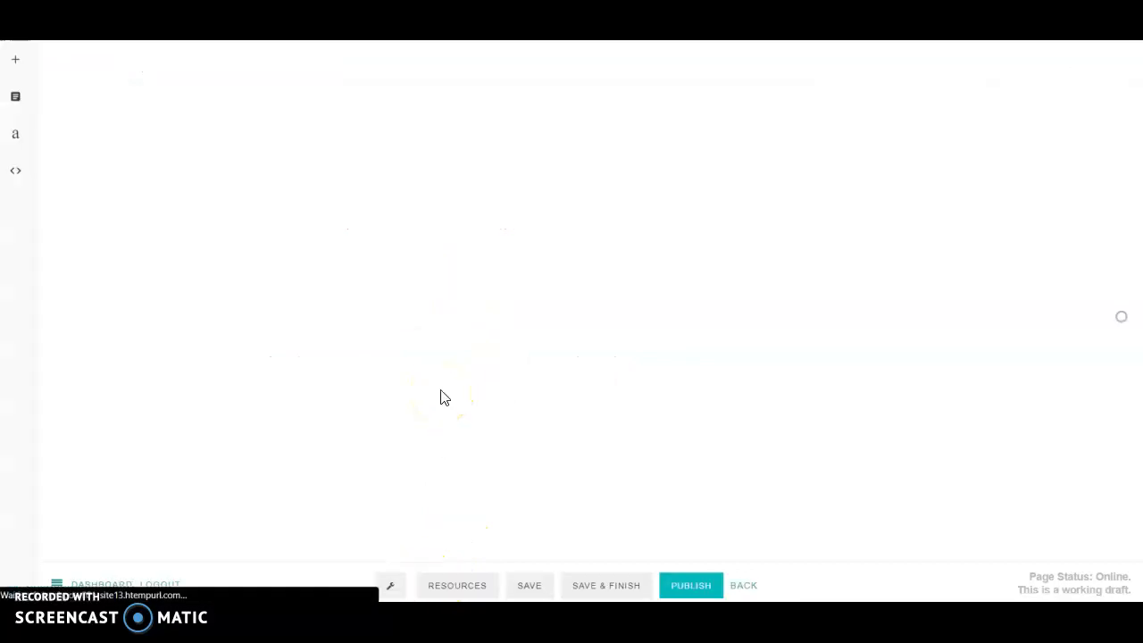
drag(422, 242, 256, 192)
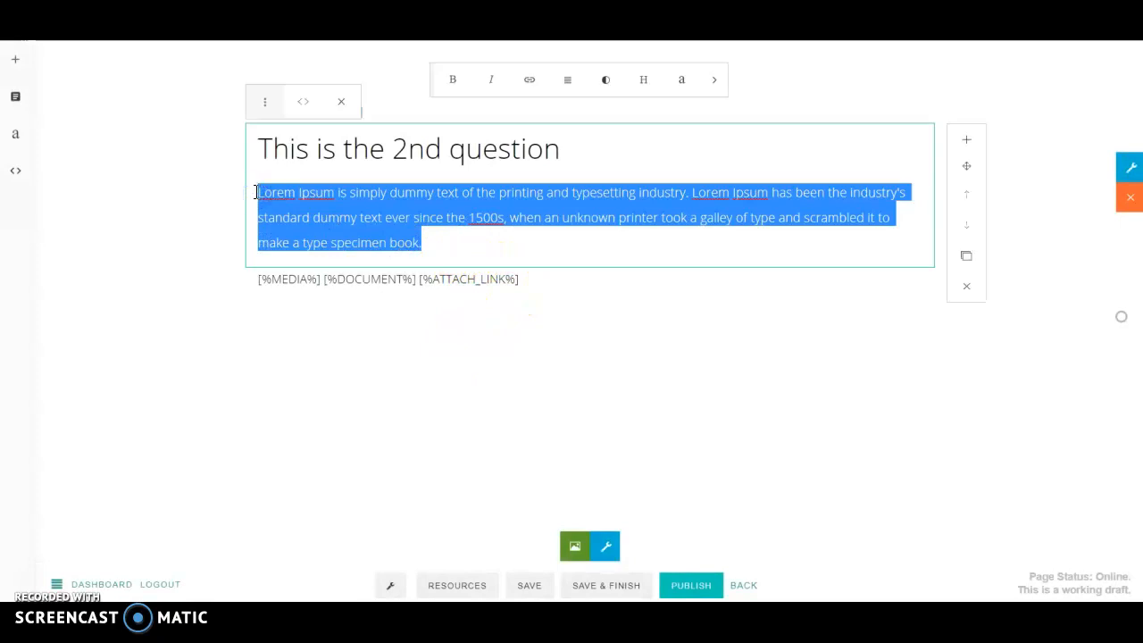
text(A)
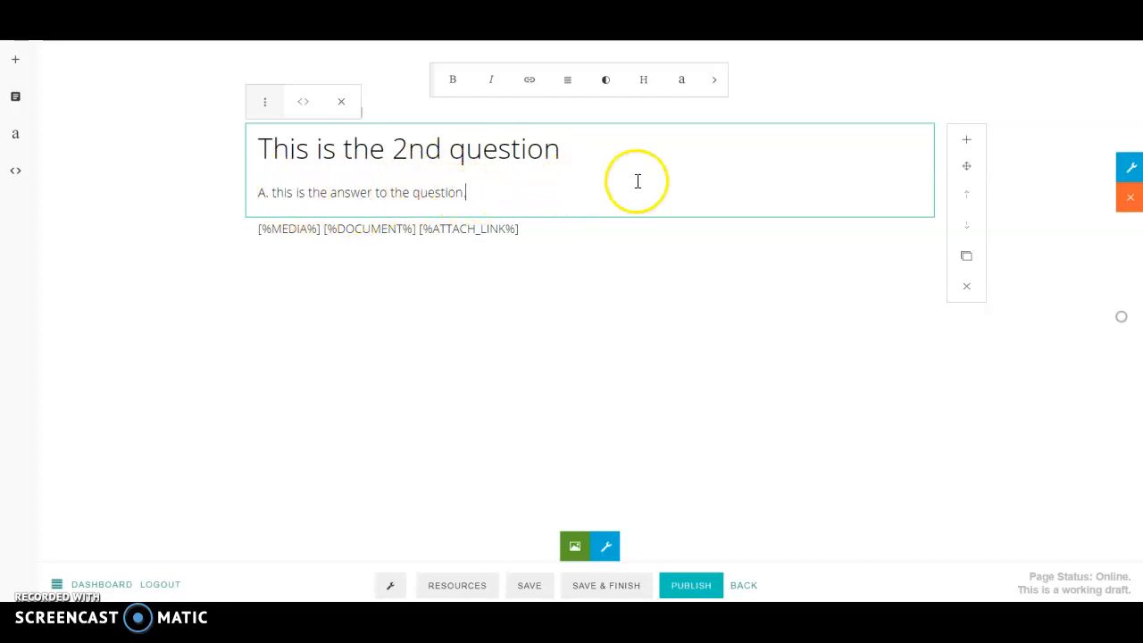
click(511, 188)
Step: Insert an image block below the answer and crop it to 6X4
click(967, 143)
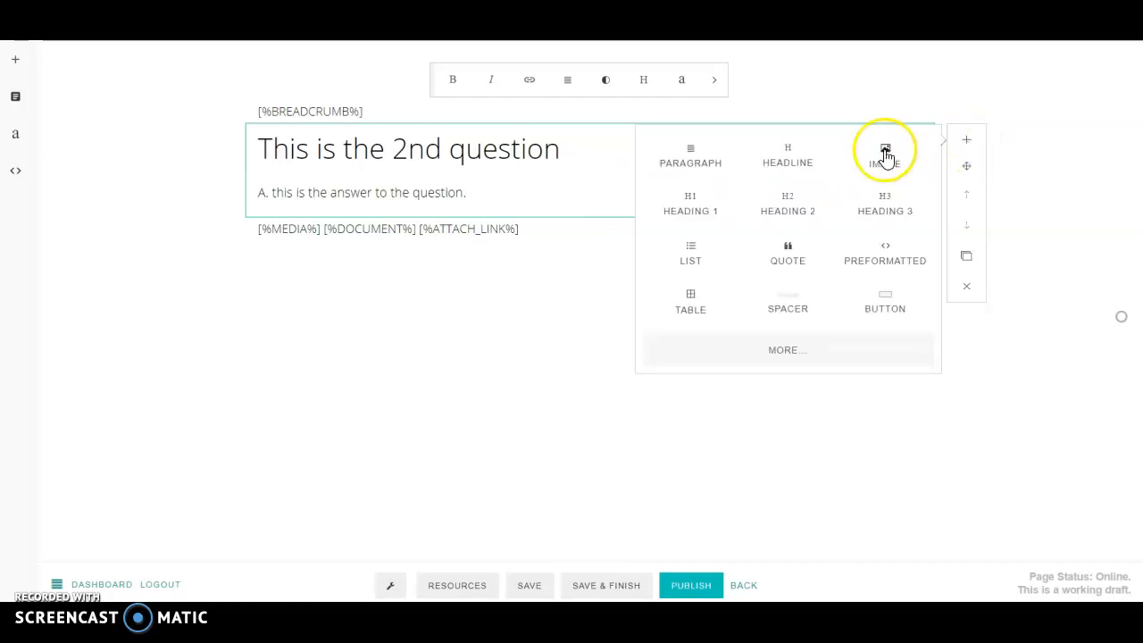
click(885, 155)
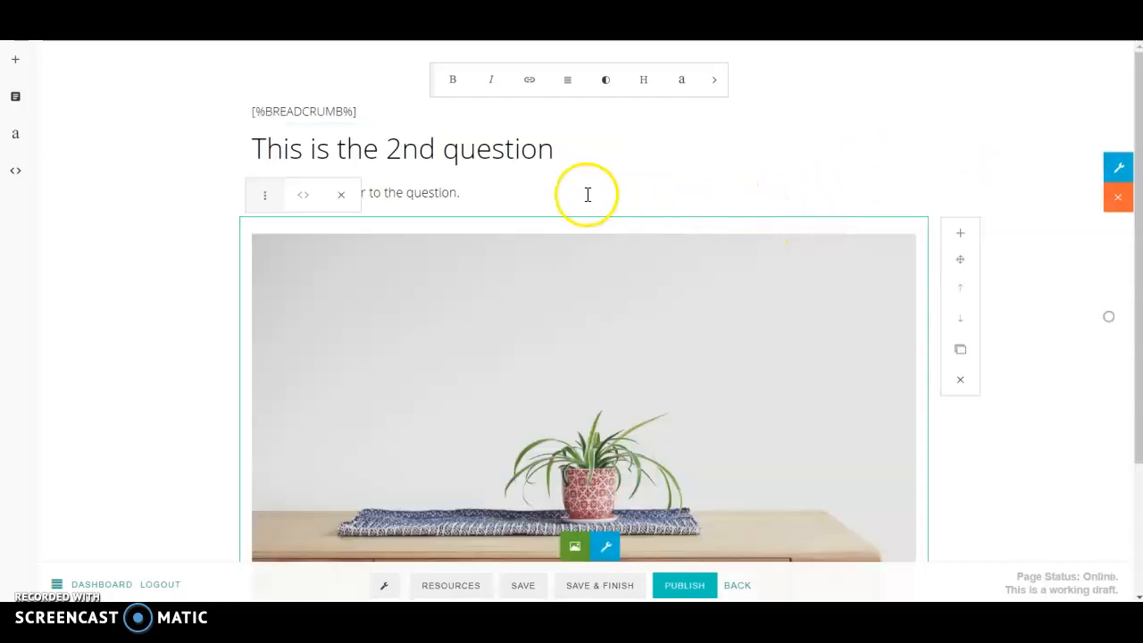
scroll(587, 191, down, 3)
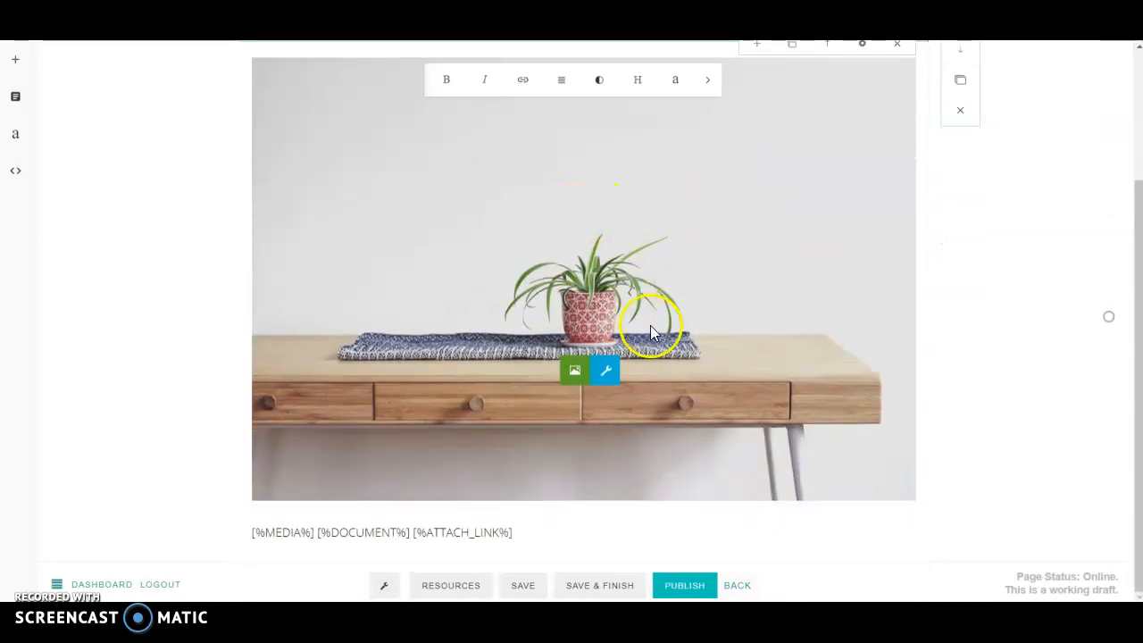
scroll(650, 325, up, 3)
click(861, 243)
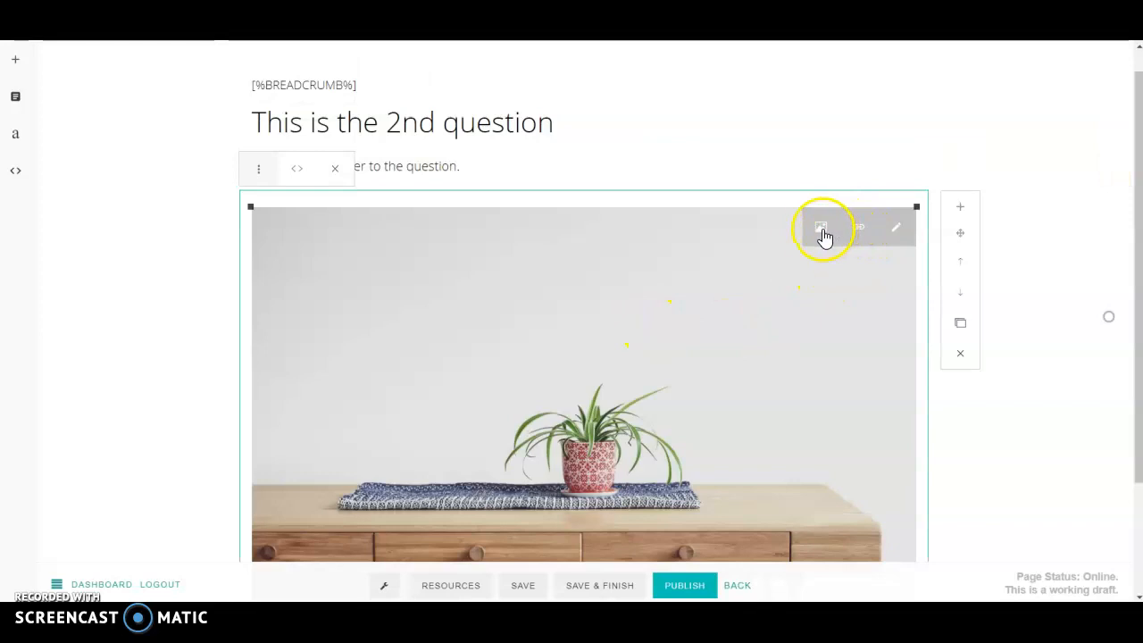
click(898, 231)
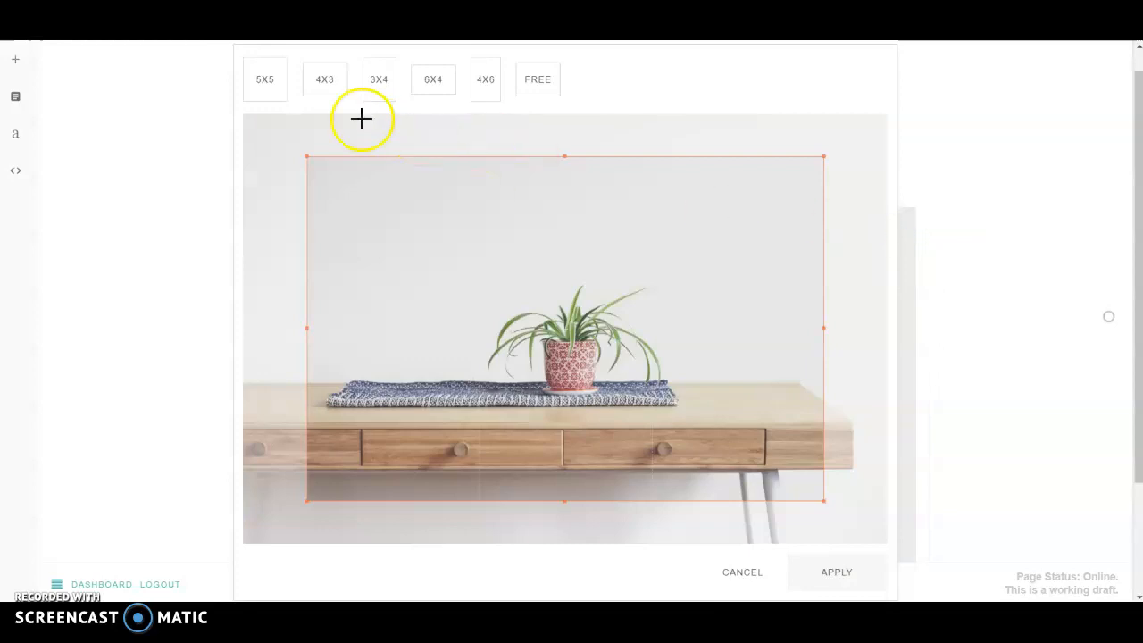
click(433, 85)
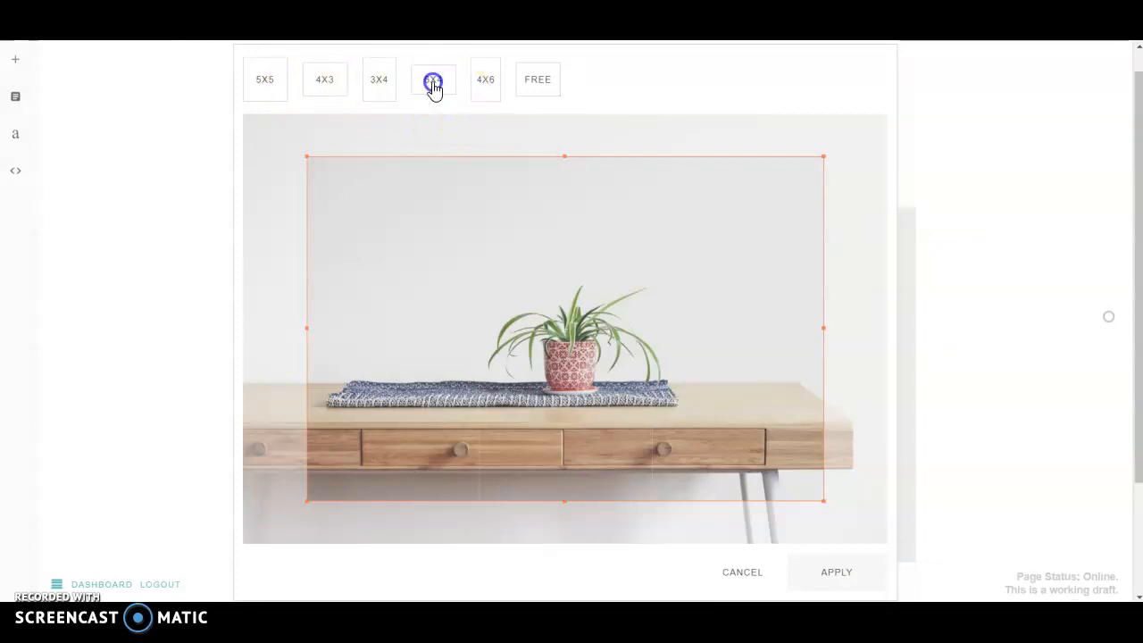
click(826, 574)
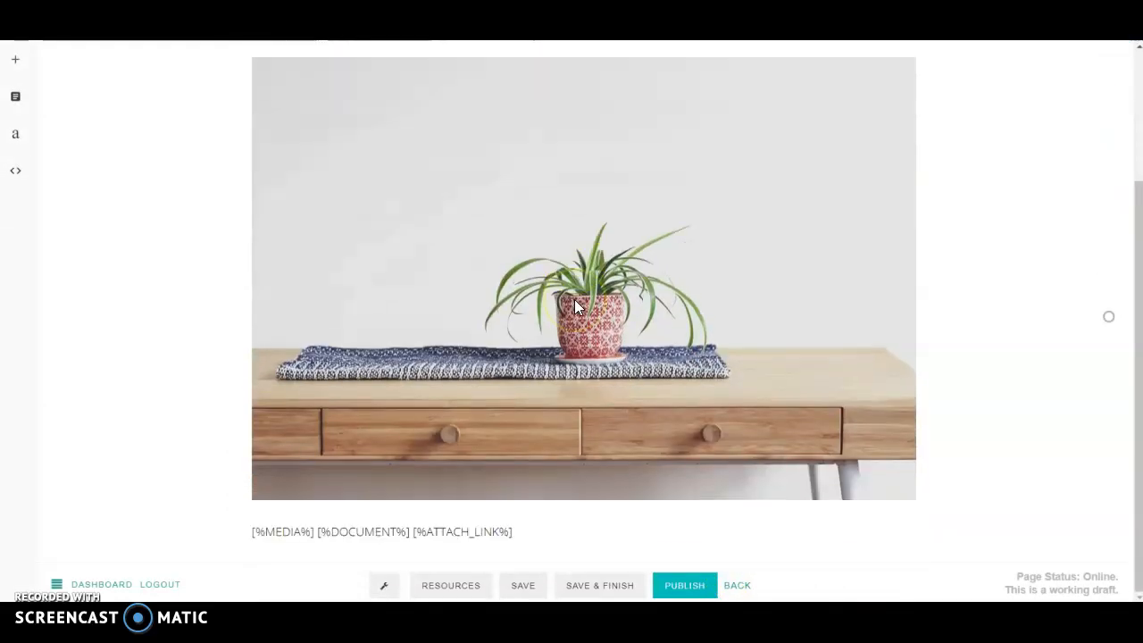
Step: Replace the image with the man-at-laptop photo file 0012
click(551, 236)
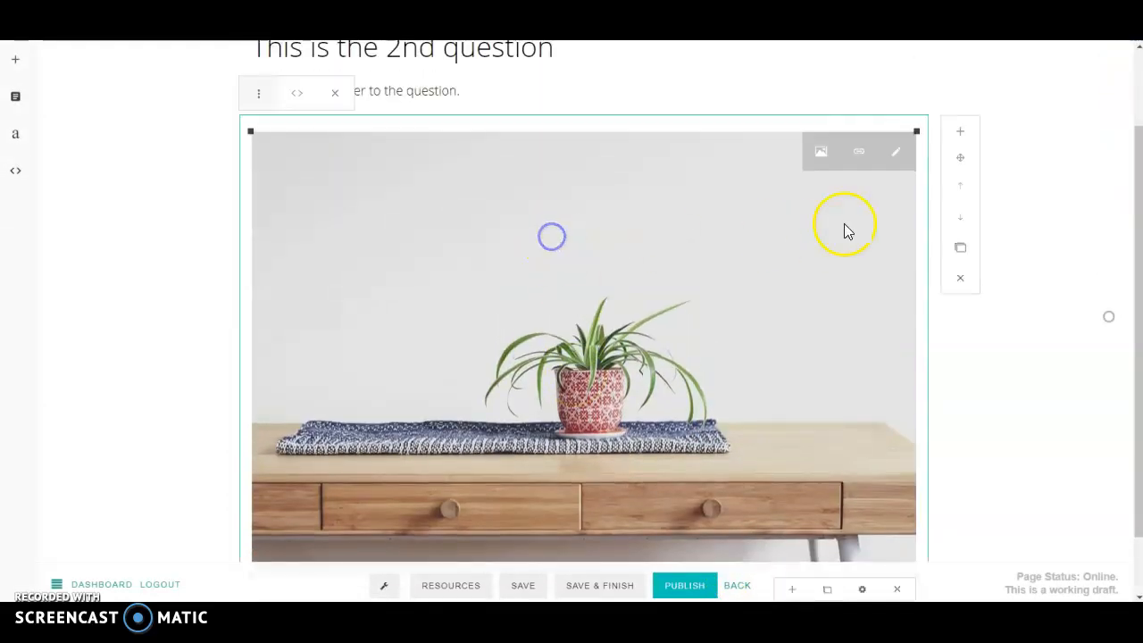
click(820, 153)
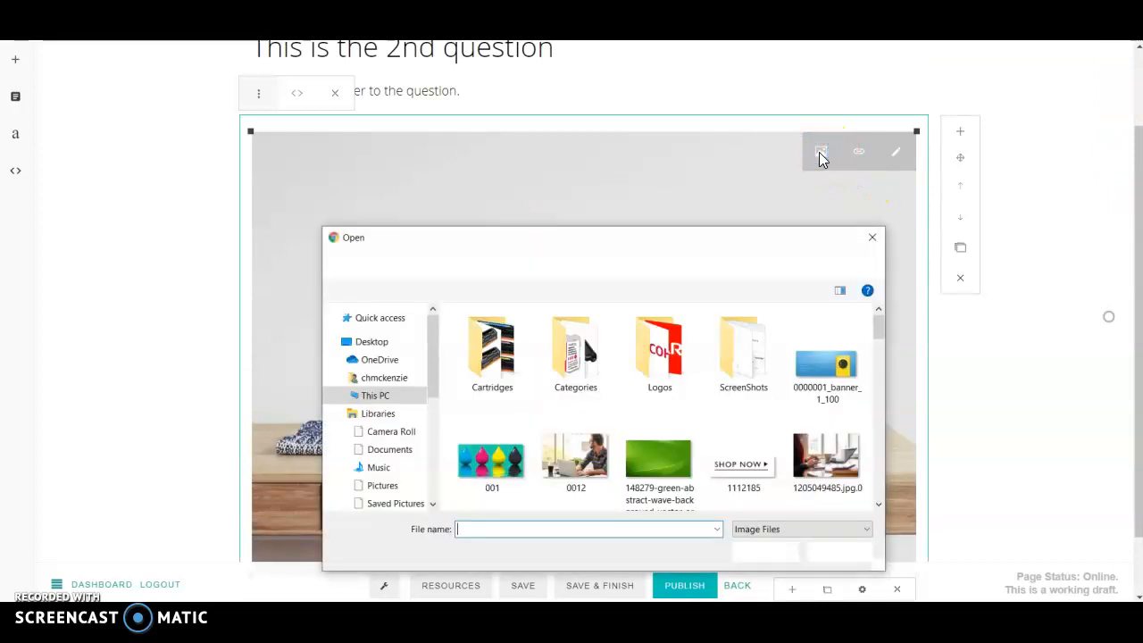
double_click(612, 430)
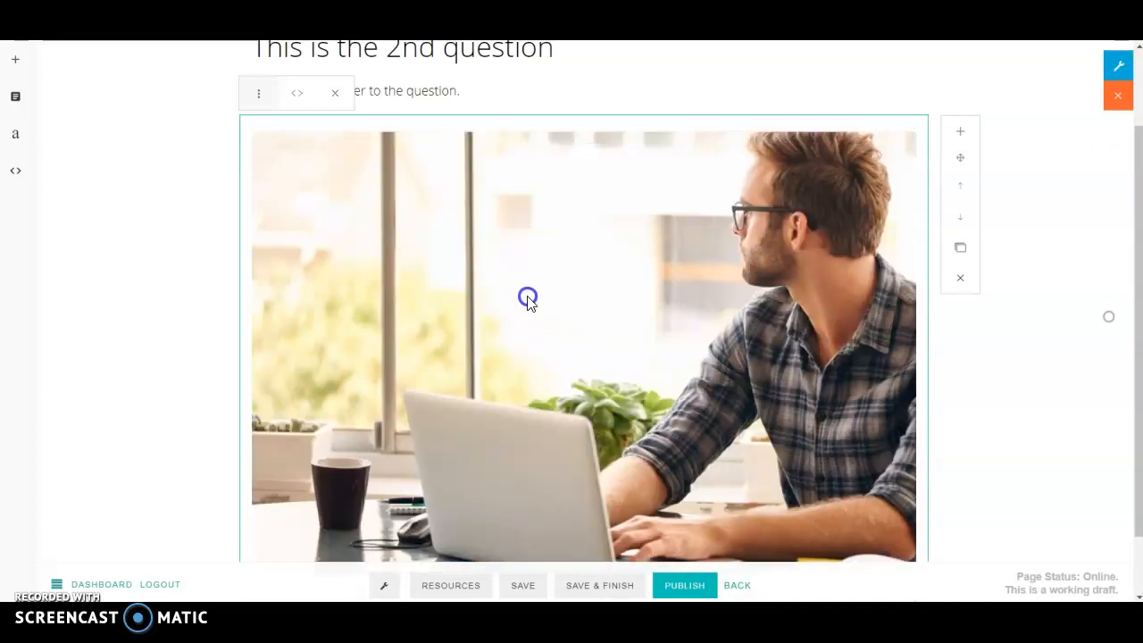
scroll(528, 301, down, 1)
scroll(528, 300, up, 2)
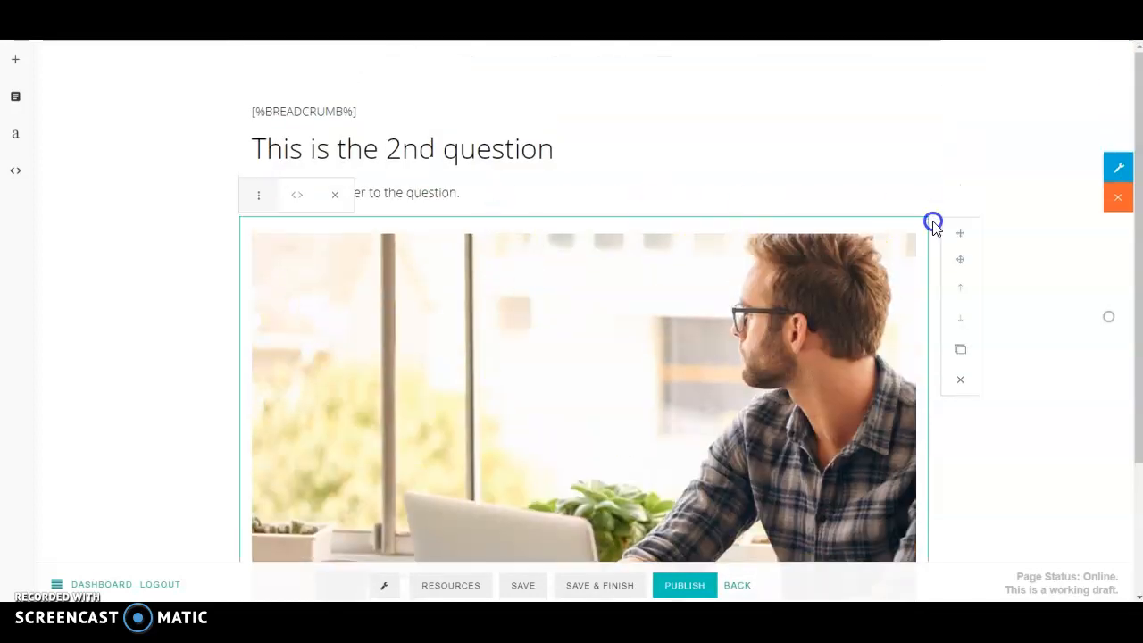
Step: Add a paragraph and a Heading 1 block below the image, moving the heading above the paragraph
click(959, 236)
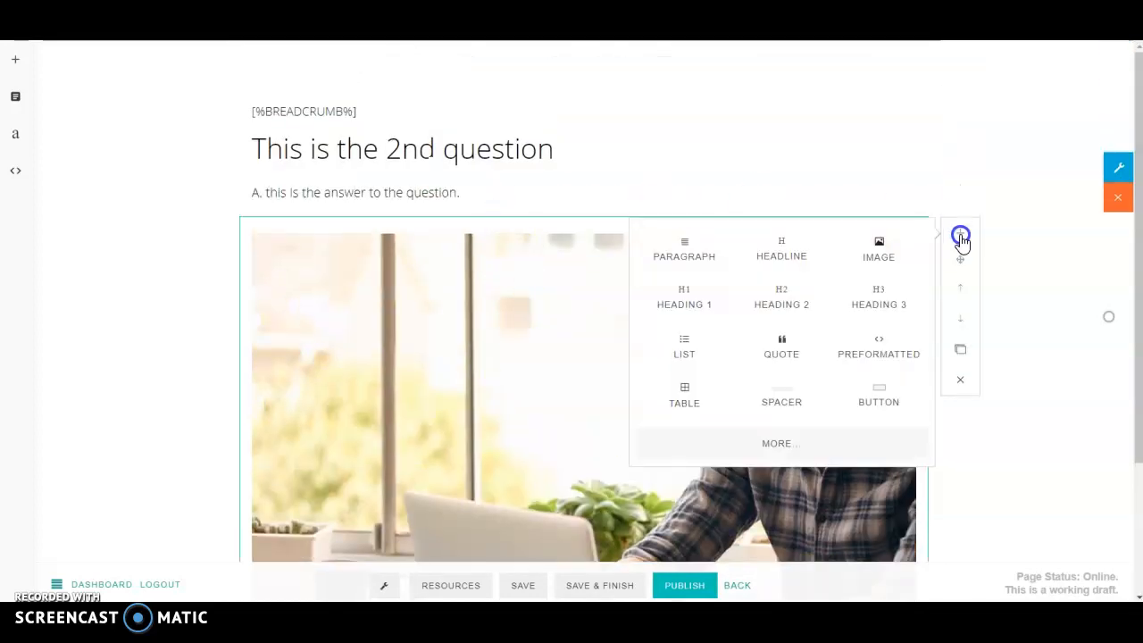
click(684, 249)
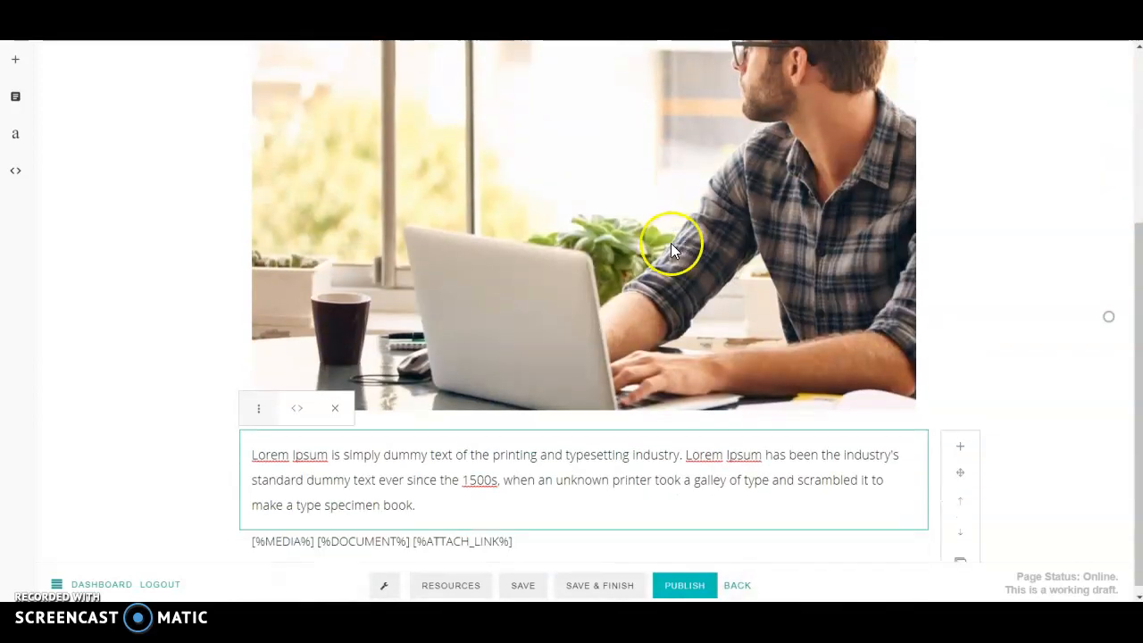
click(502, 496)
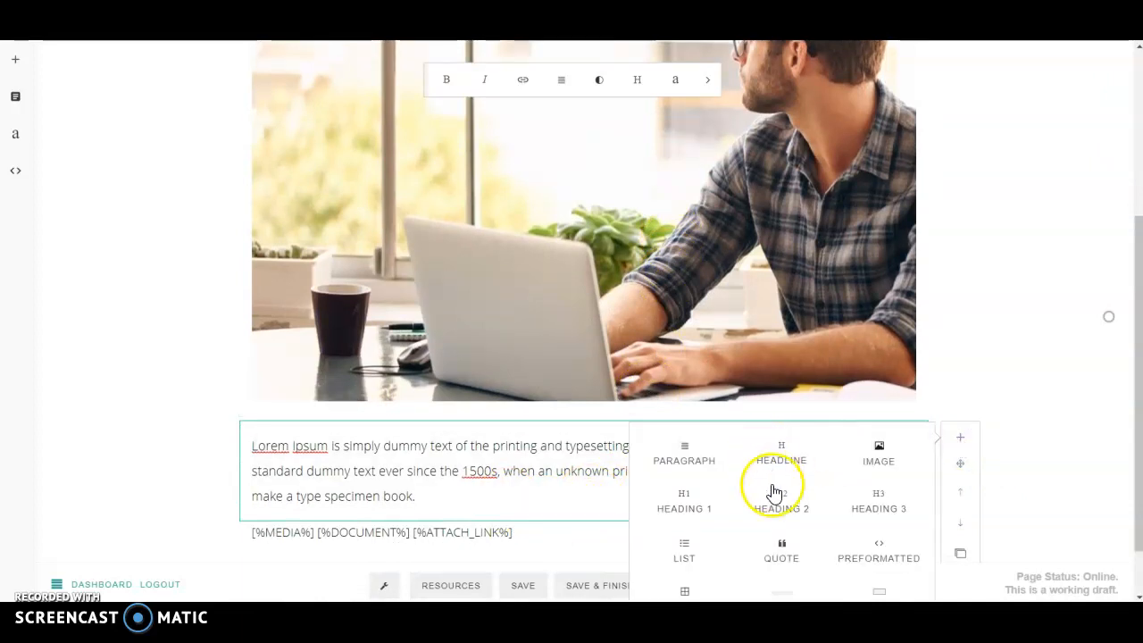
click(680, 500)
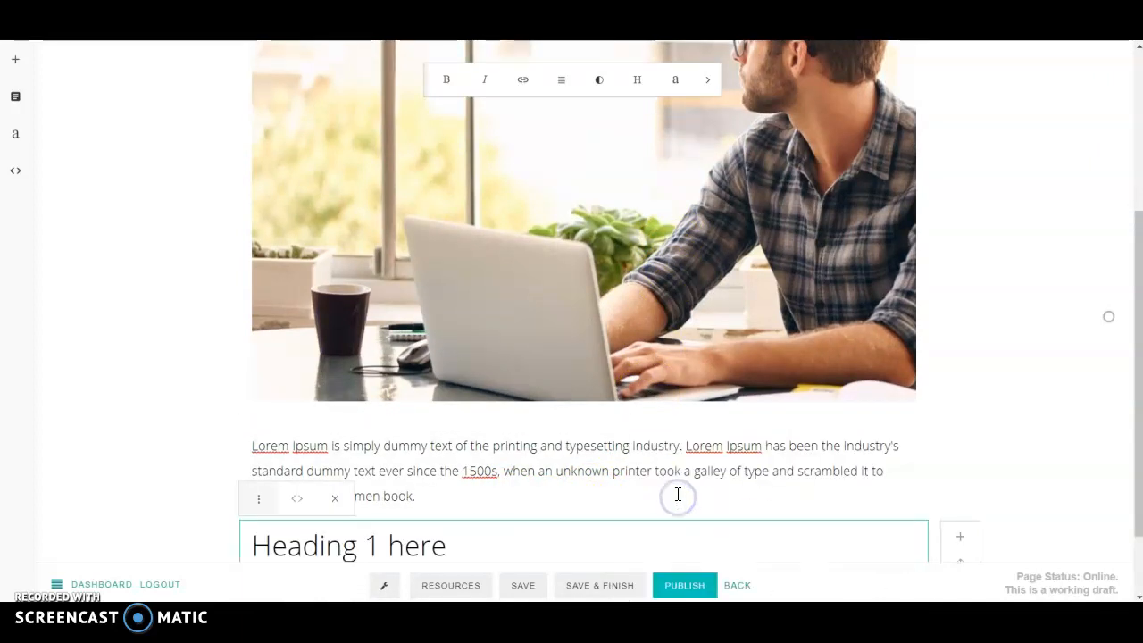
scroll(678, 494, down, 2)
click(464, 450)
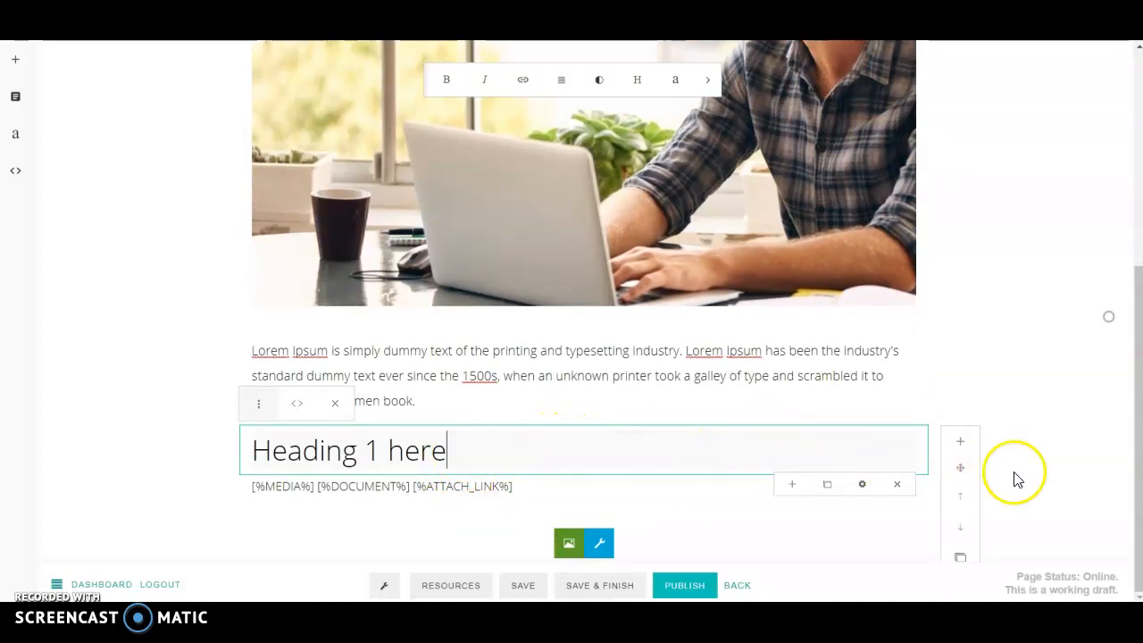
click(960, 500)
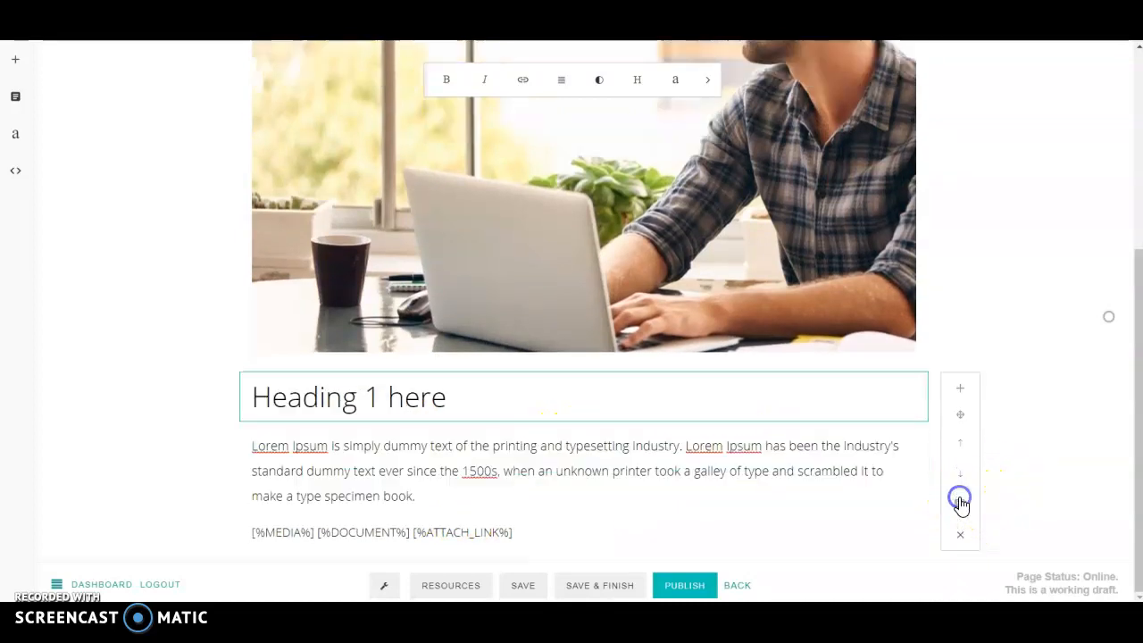
click(488, 396)
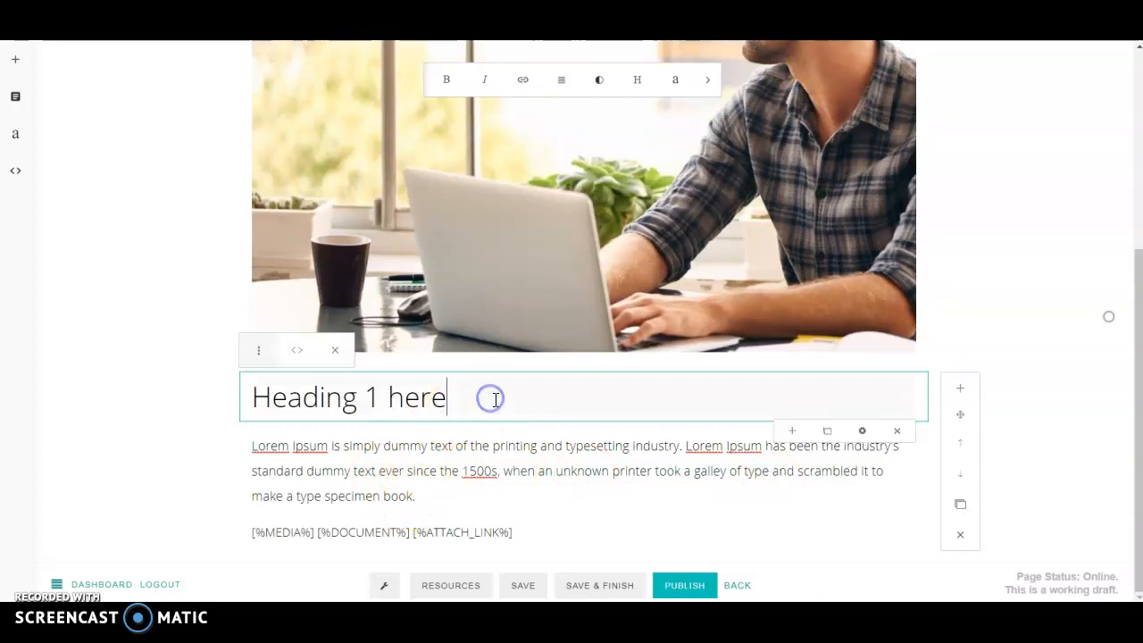
scroll(536, 401, up, 2)
scroll(536, 400, up, 1)
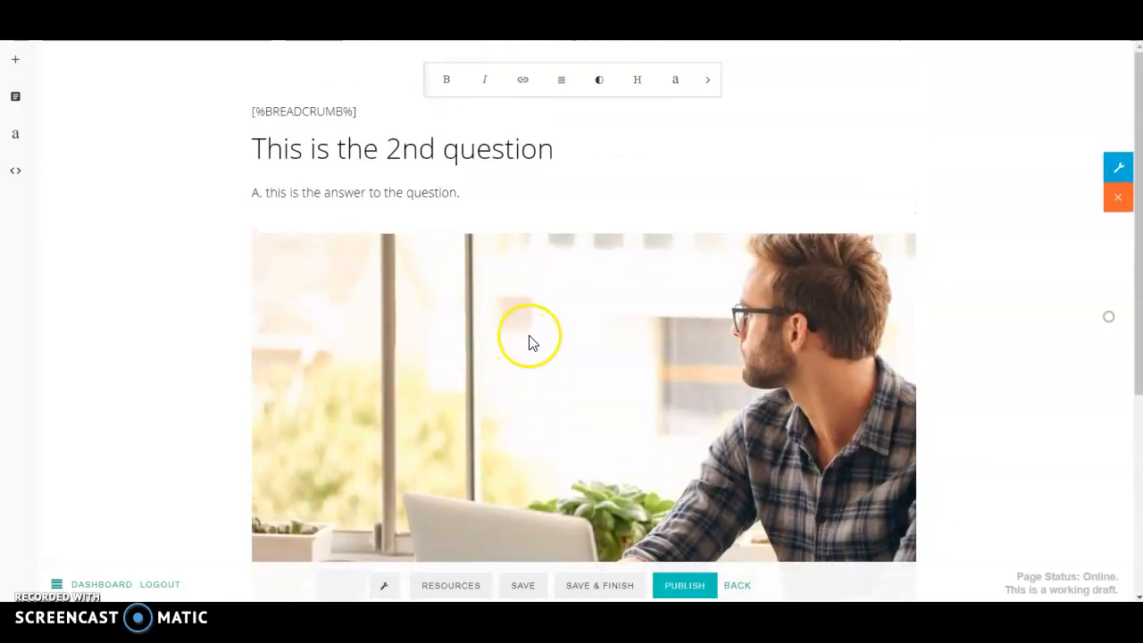
scroll(533, 366, down, 4)
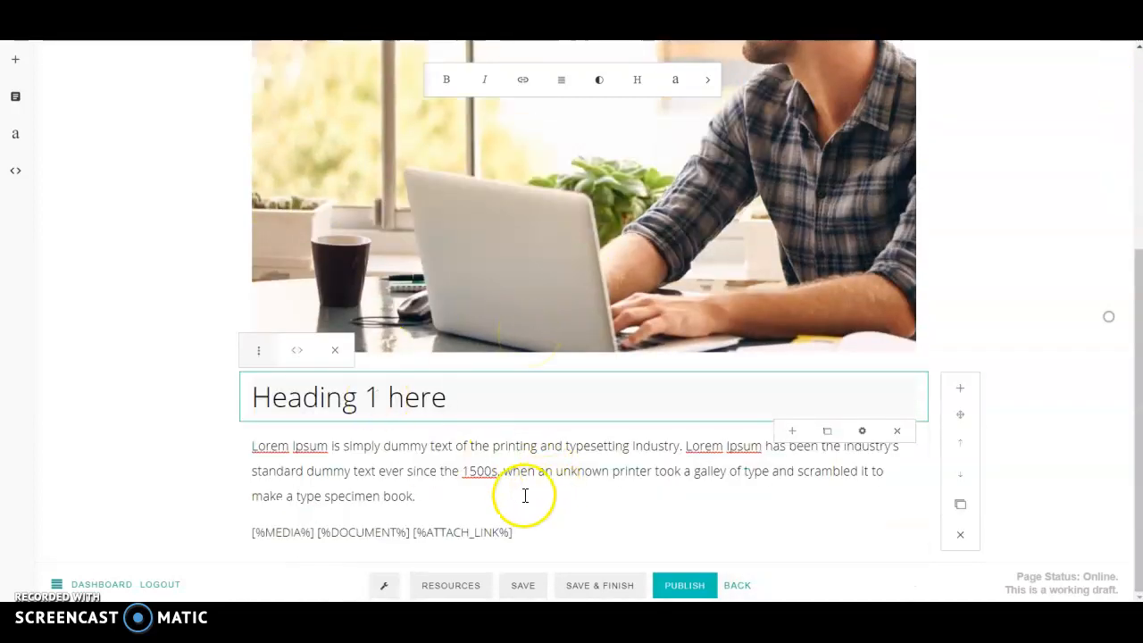
Step: Delete the Lorem Ipsum paragraph block and the Heading 1 block
click(474, 490)
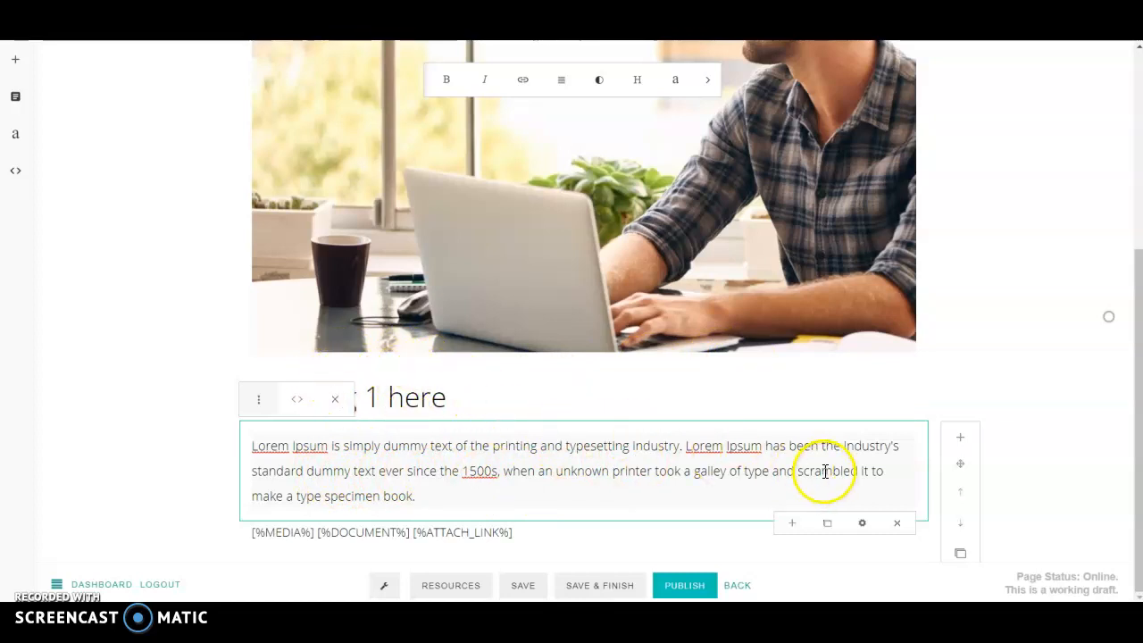
click(616, 406)
click(523, 495)
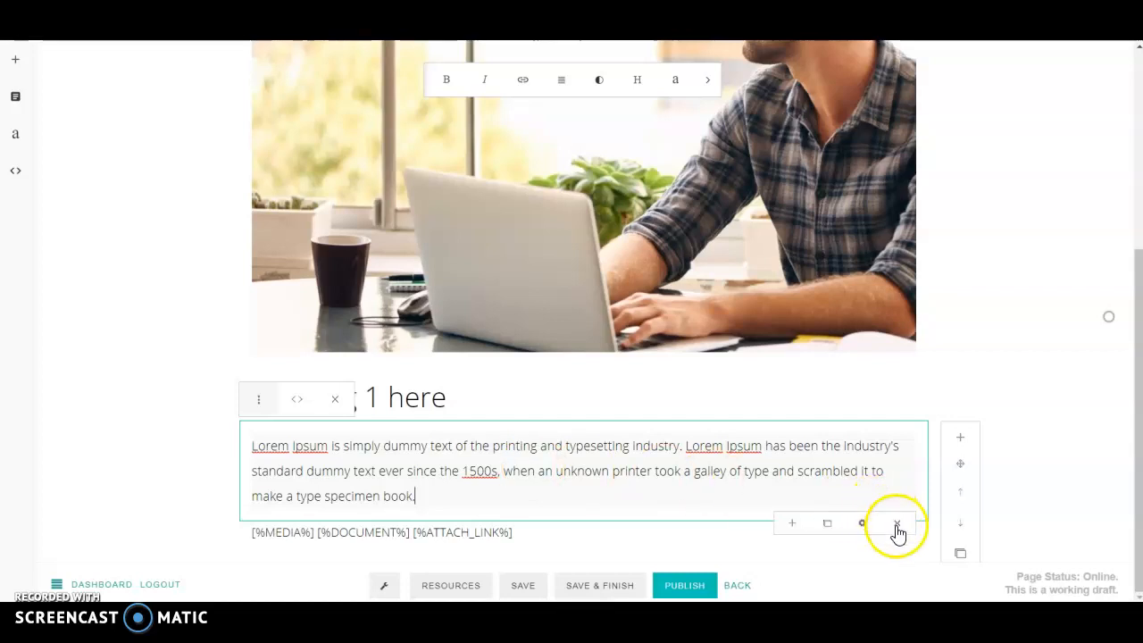
click(897, 531)
click(572, 347)
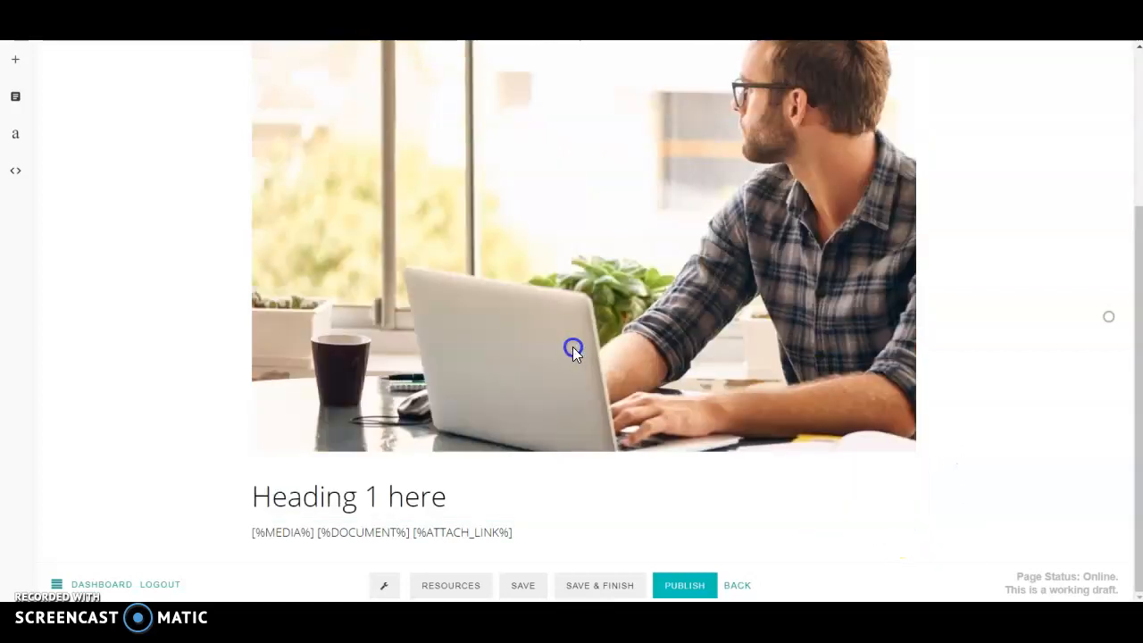
click(514, 493)
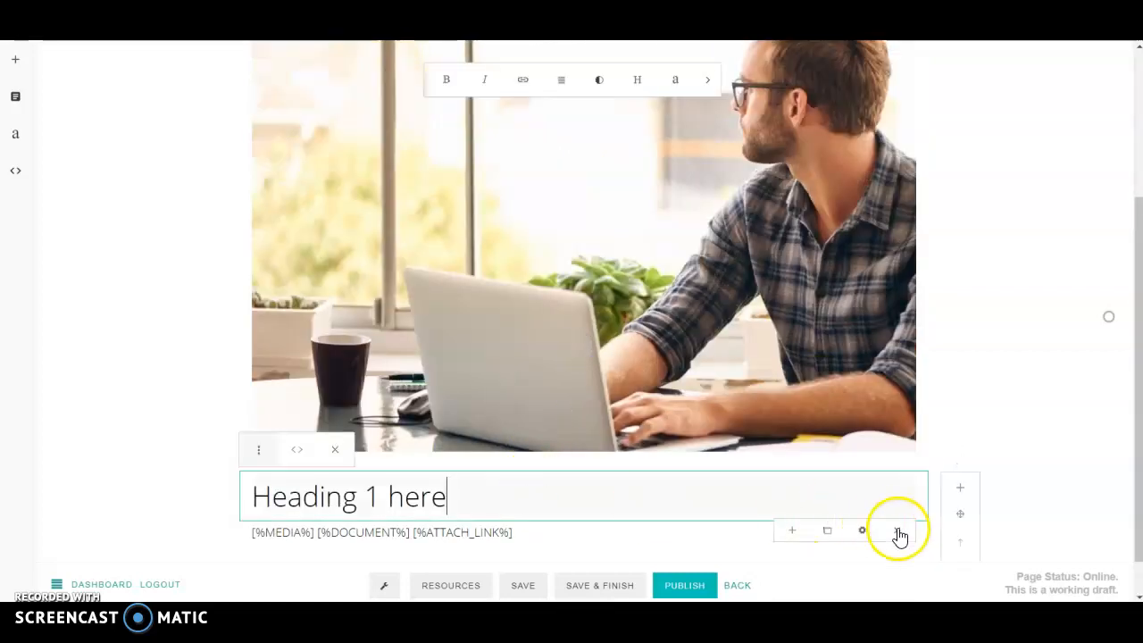
click(897, 529)
click(562, 348)
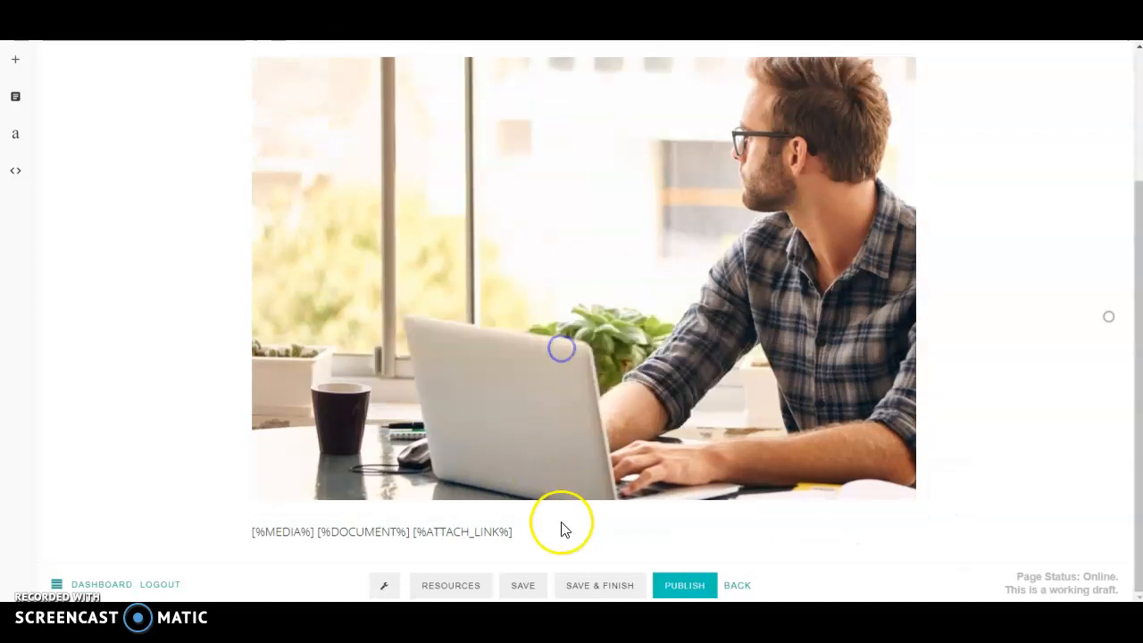
Step: Delete the laptop photo block from the 2nd question page
click(538, 530)
scroll(898, 509, down, 1)
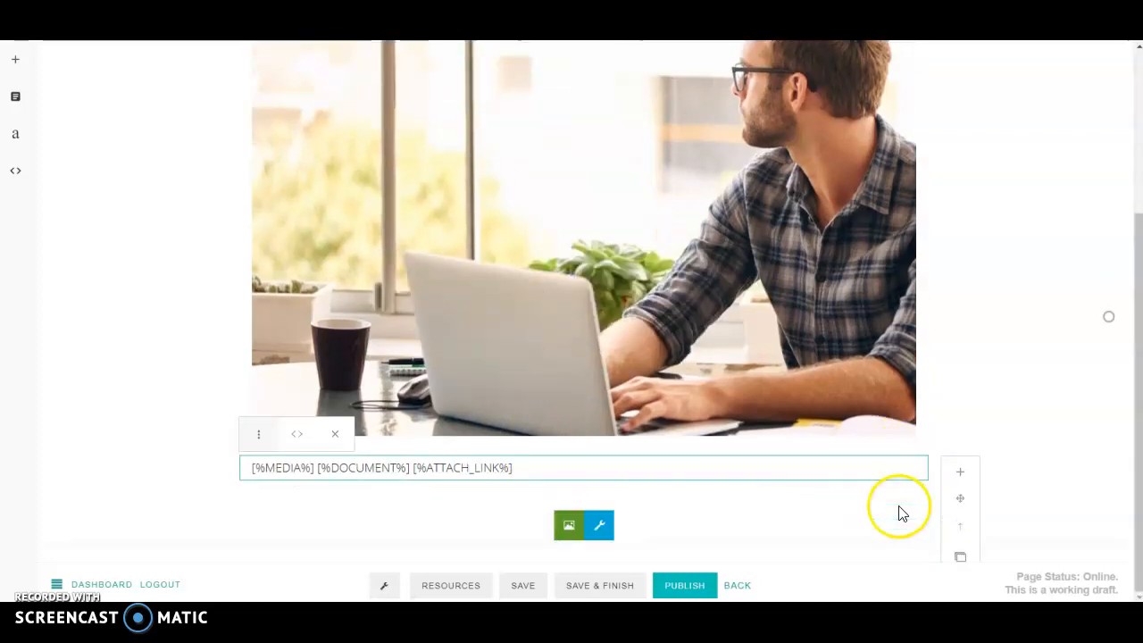
scroll(884, 513, up, 3)
click(776, 385)
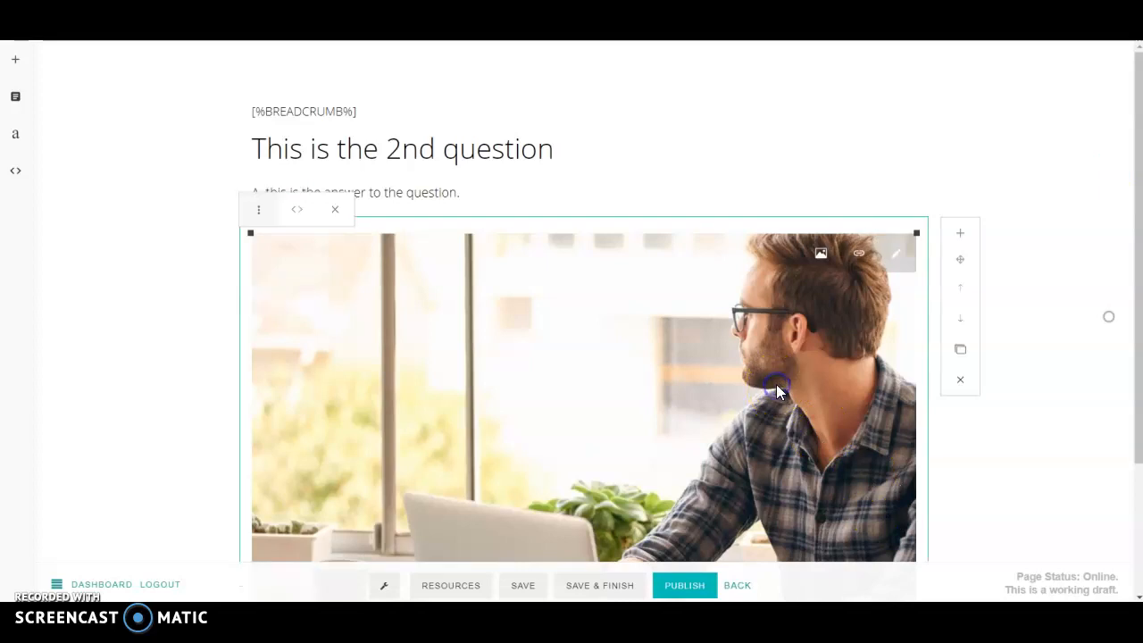
scroll(874, 388, down, 3)
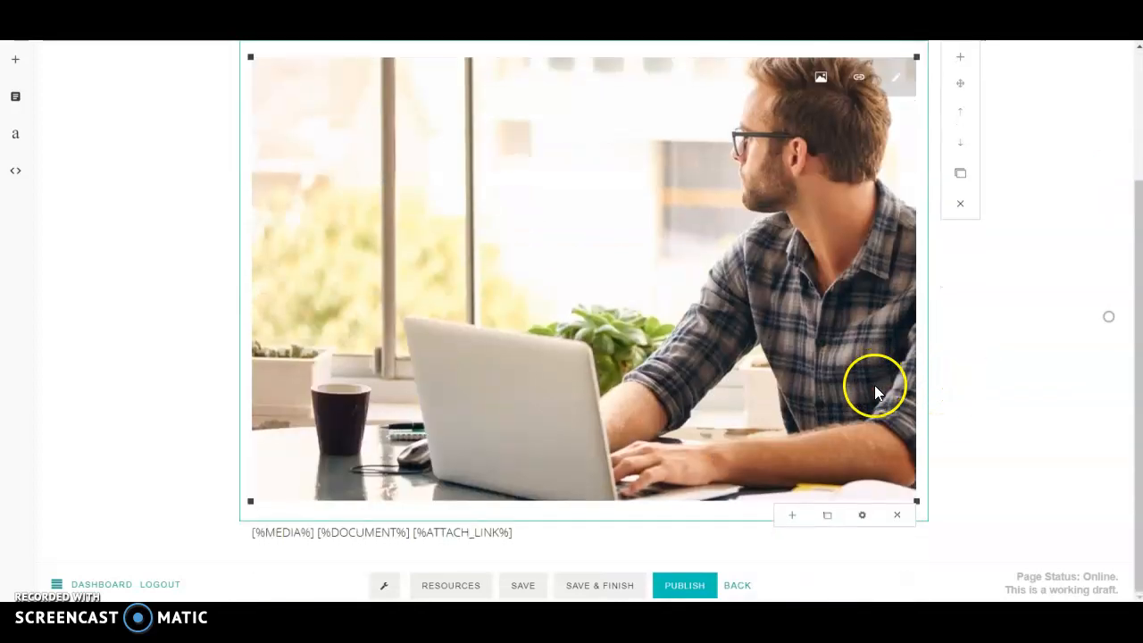
click(897, 515)
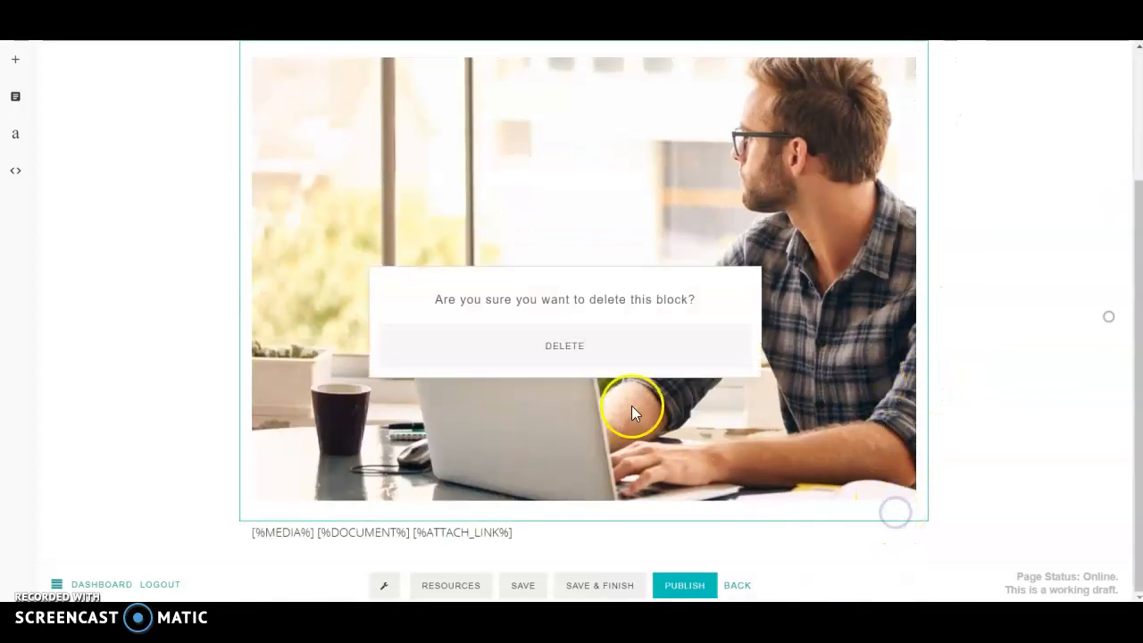
click(570, 348)
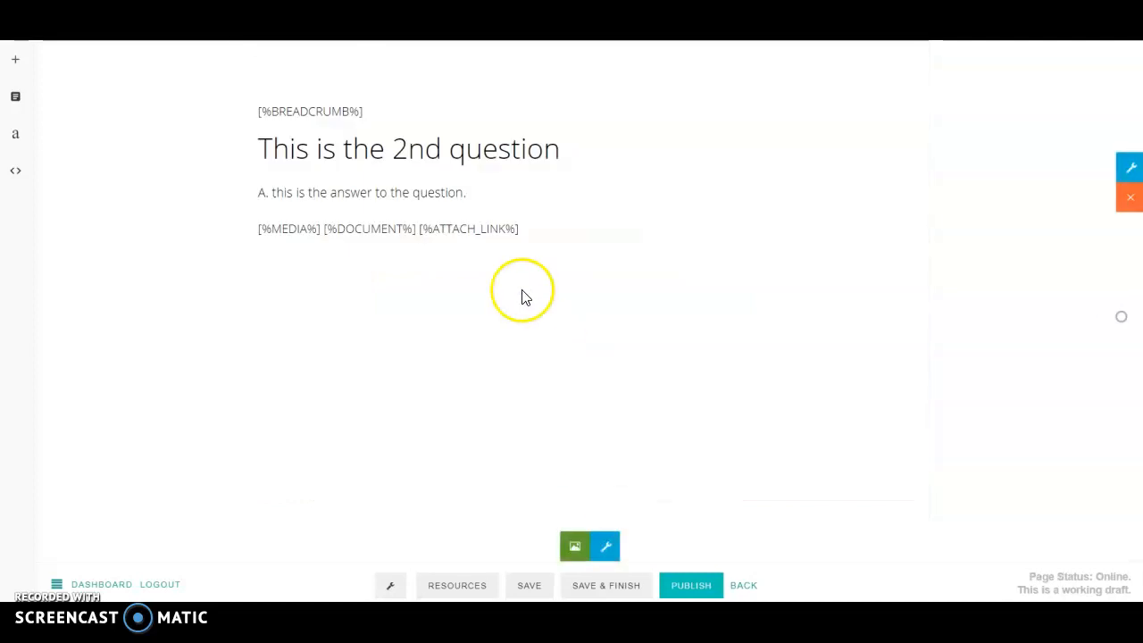
Step: Delete the [%MEDIA%] placeholder line block
click(543, 229)
click(969, 350)
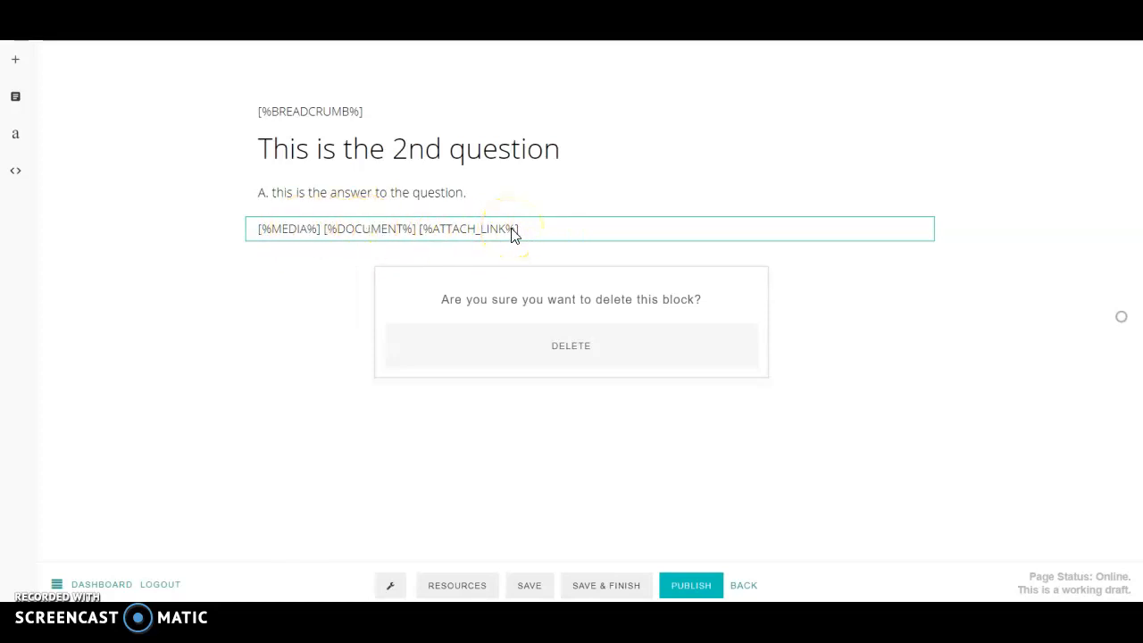
click(574, 350)
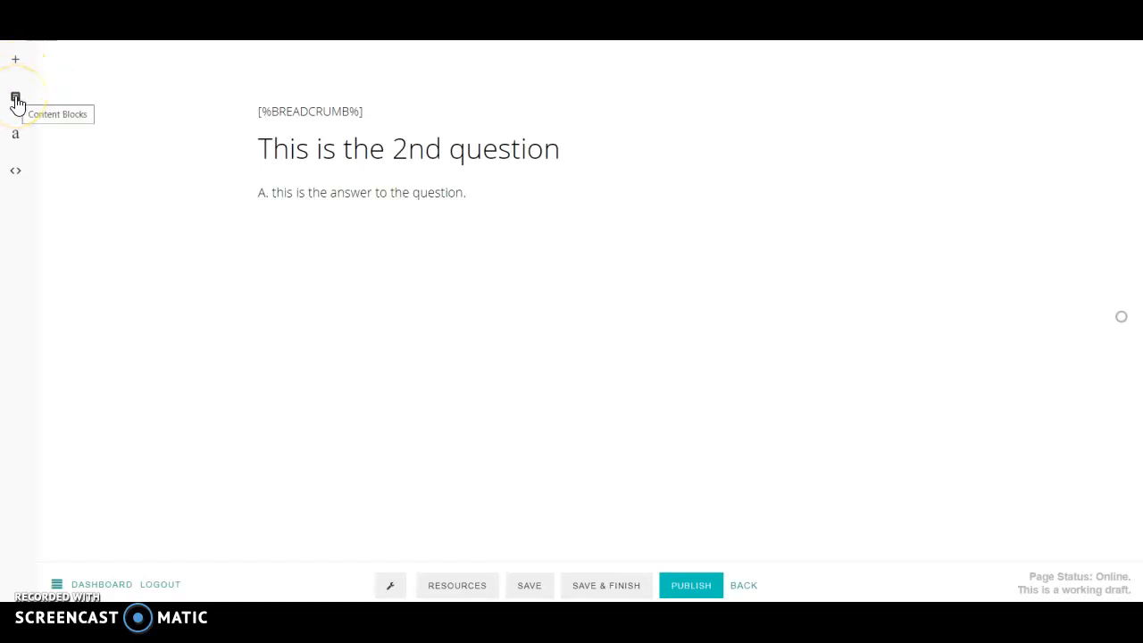
click(16, 98)
scroll(74, 184, down, 8)
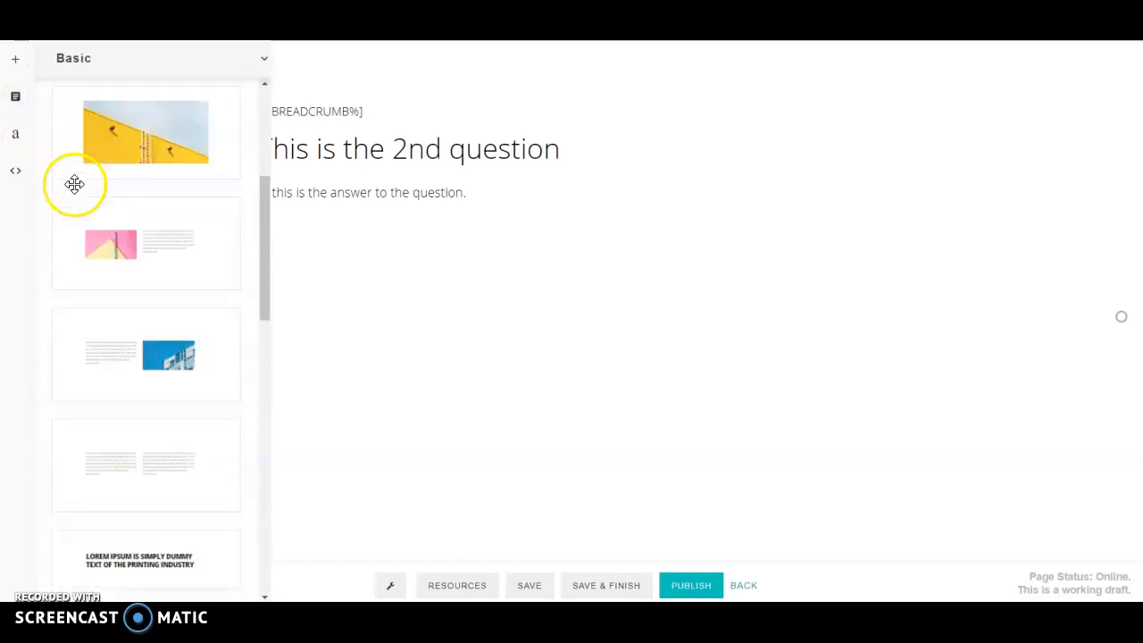
scroll(83, 226, down, 10)
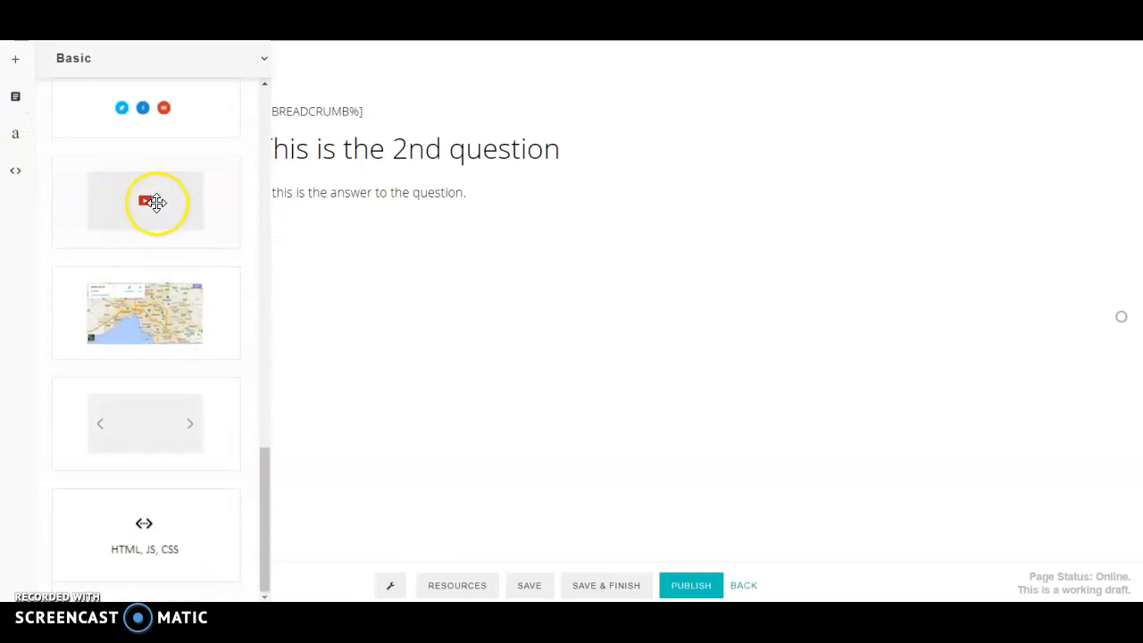
drag(205, 194, 349, 222)
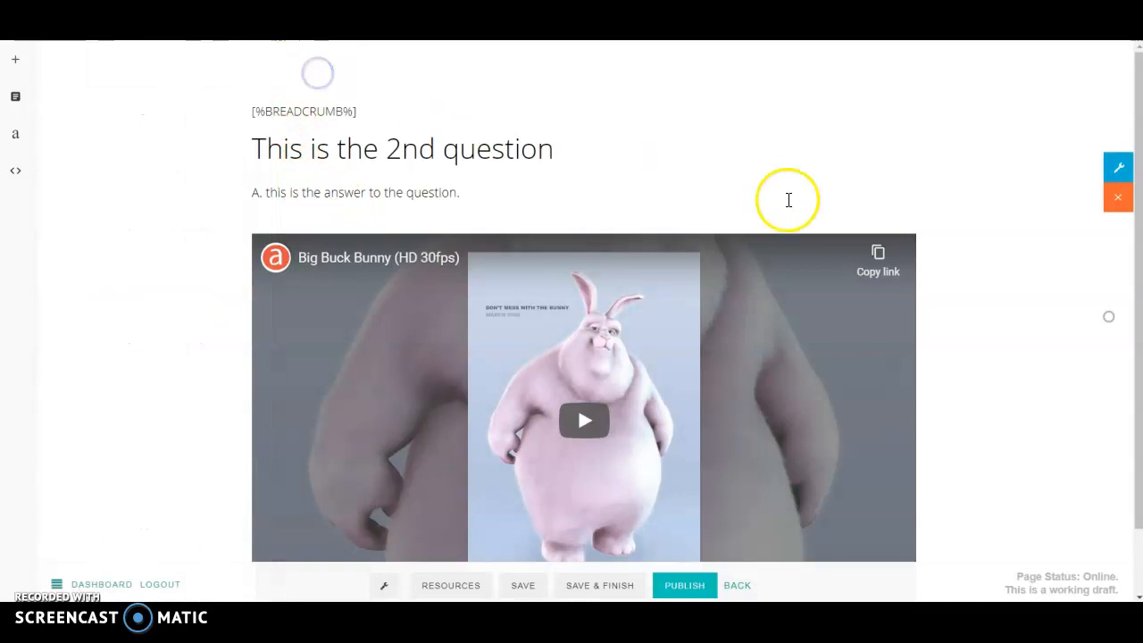
scroll(789, 199, down, 1)
click(882, 223)
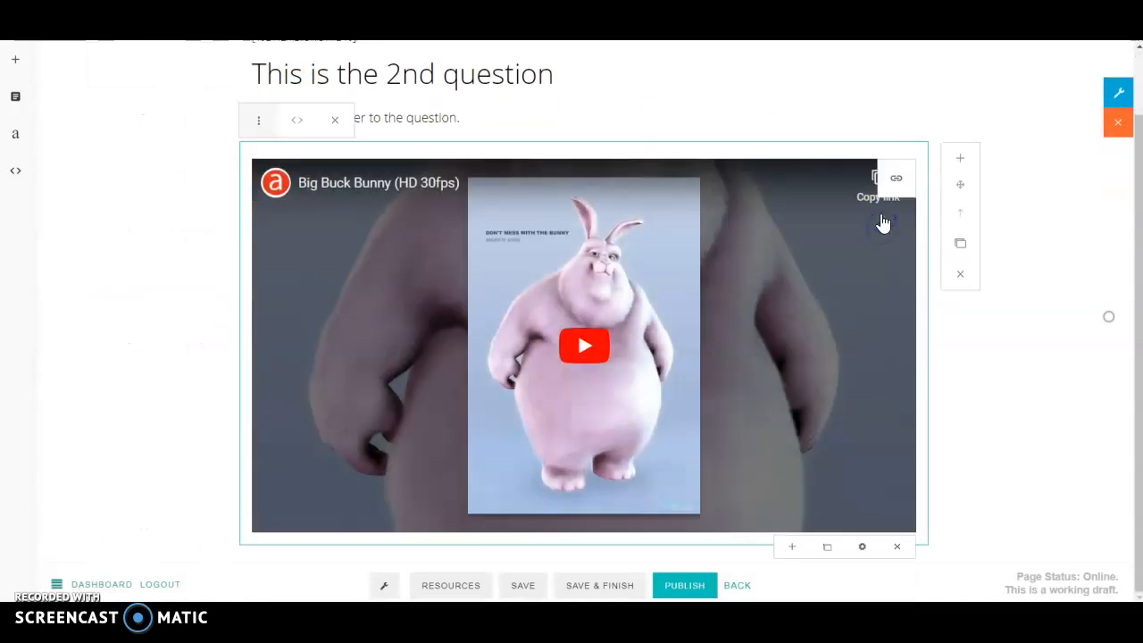
click(897, 177)
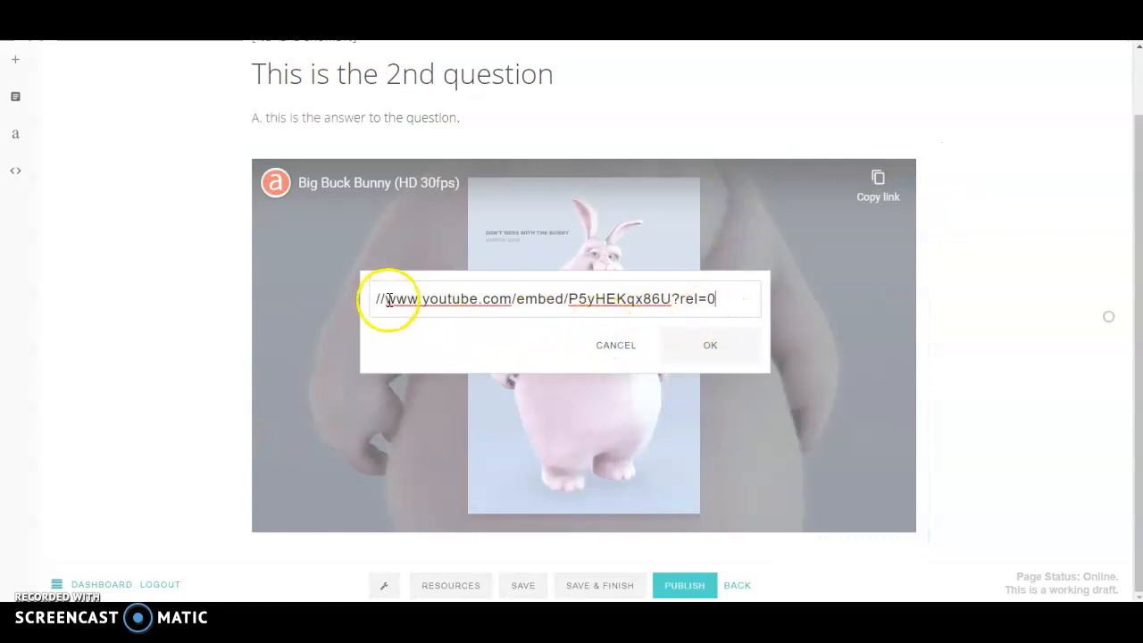
drag(389, 300, 502, 305)
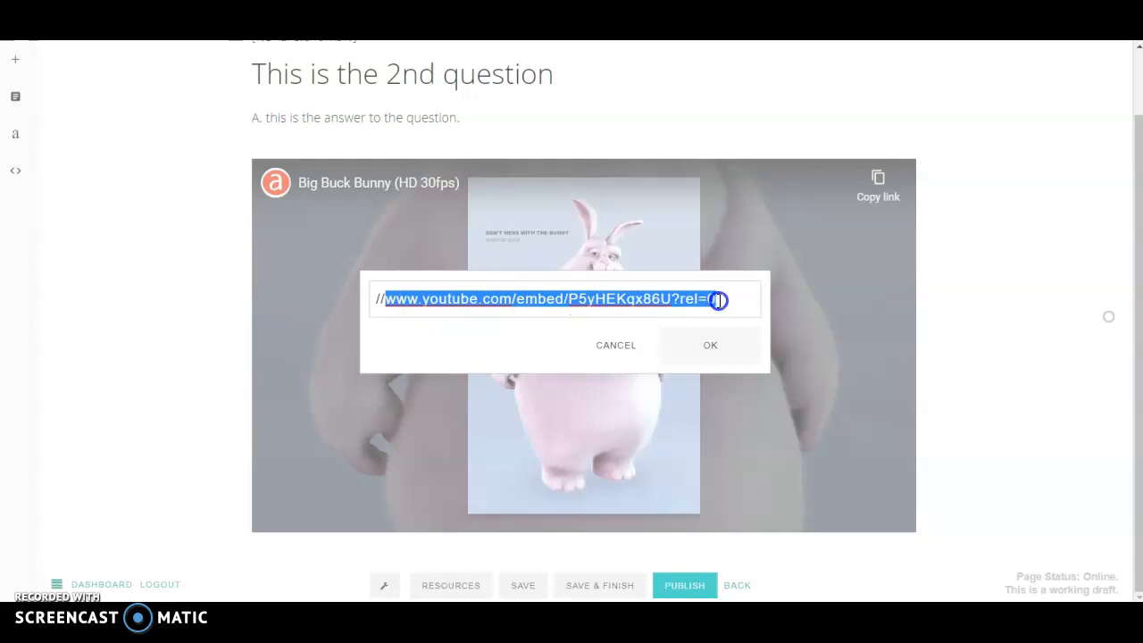
click(618, 355)
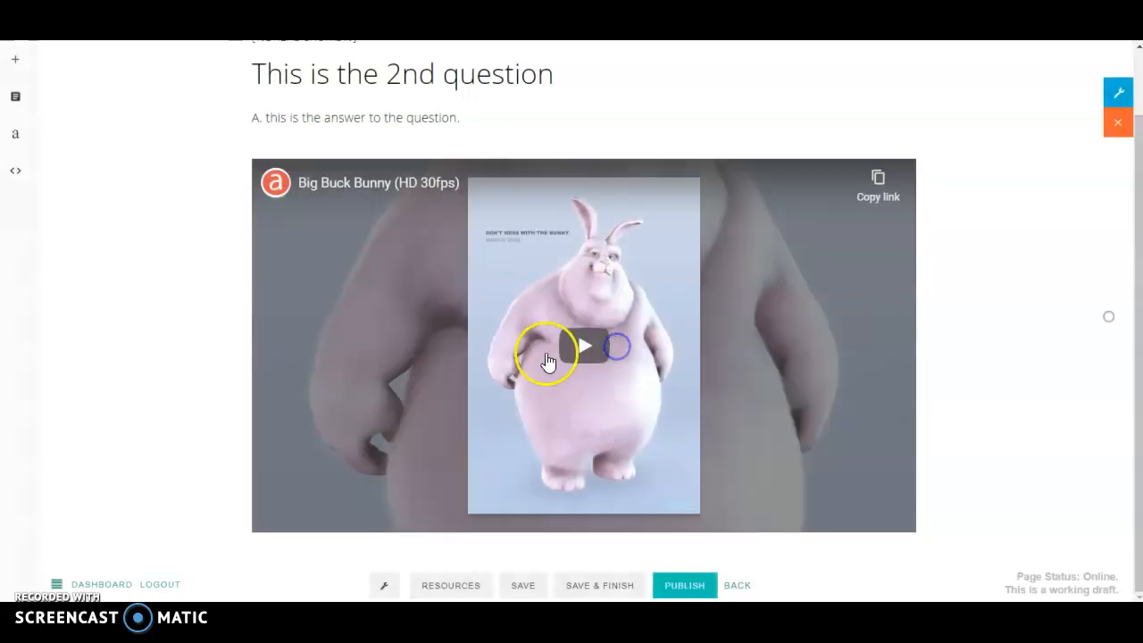
scroll(545, 359, up, 1)
scroll(548, 362, down, 1)
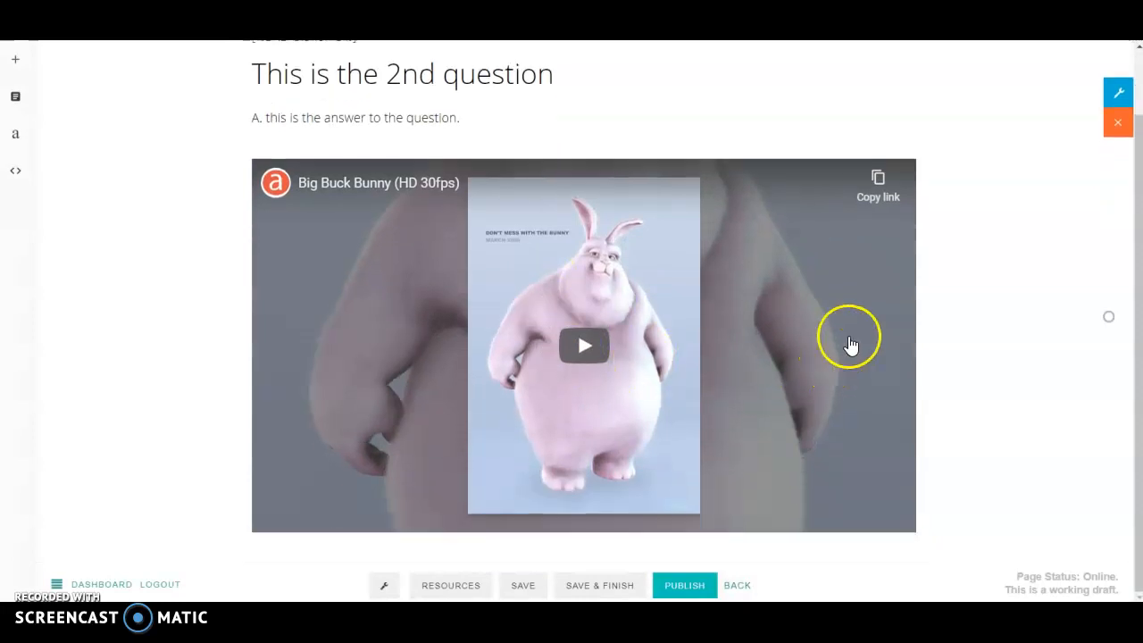
click(916, 350)
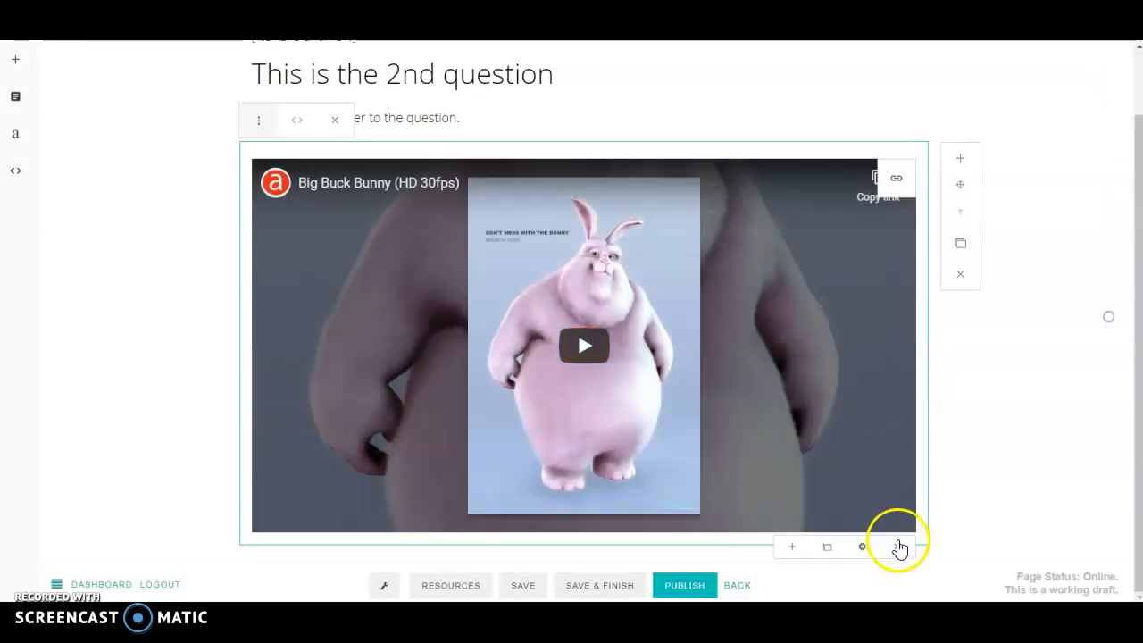
click(898, 539)
click(566, 348)
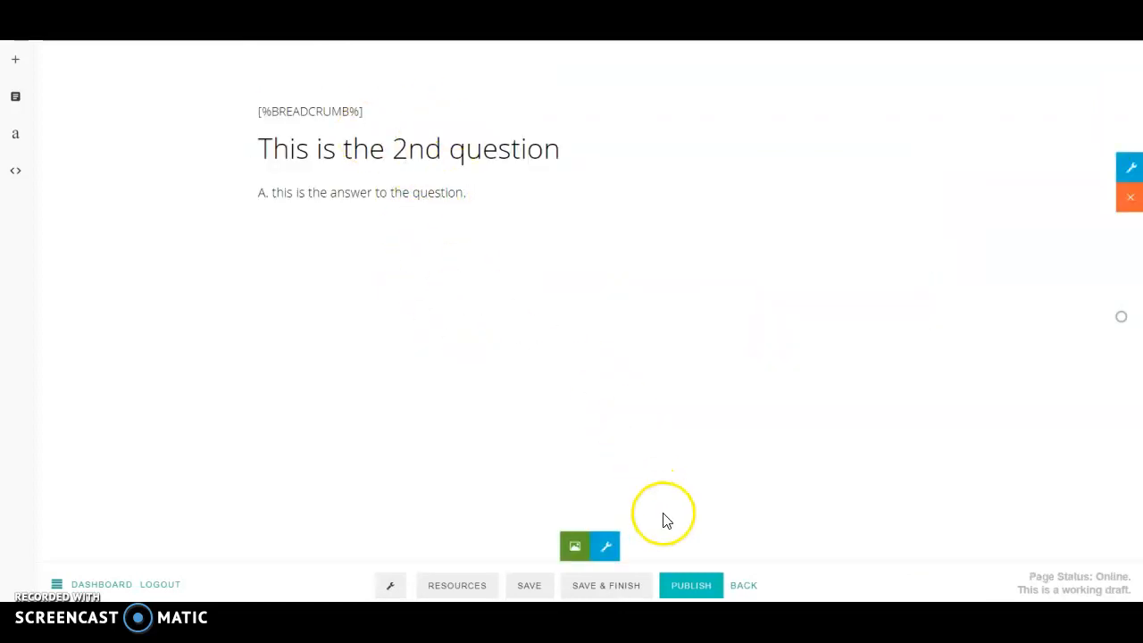
Step: Publish the second question page and return to the FAQ's list
click(689, 584)
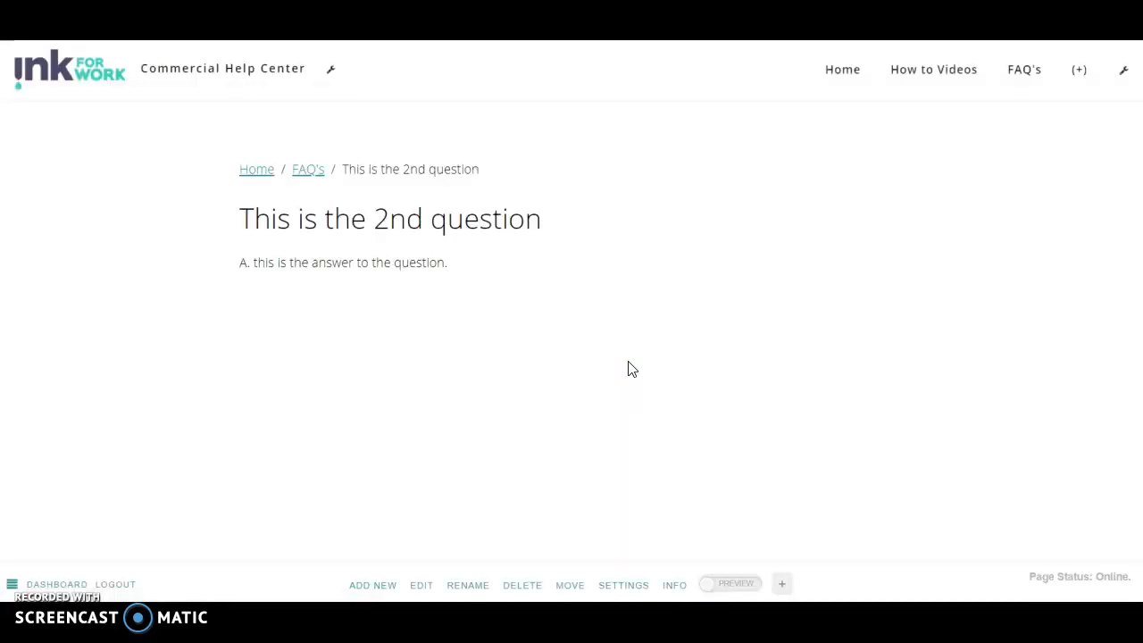
click(306, 172)
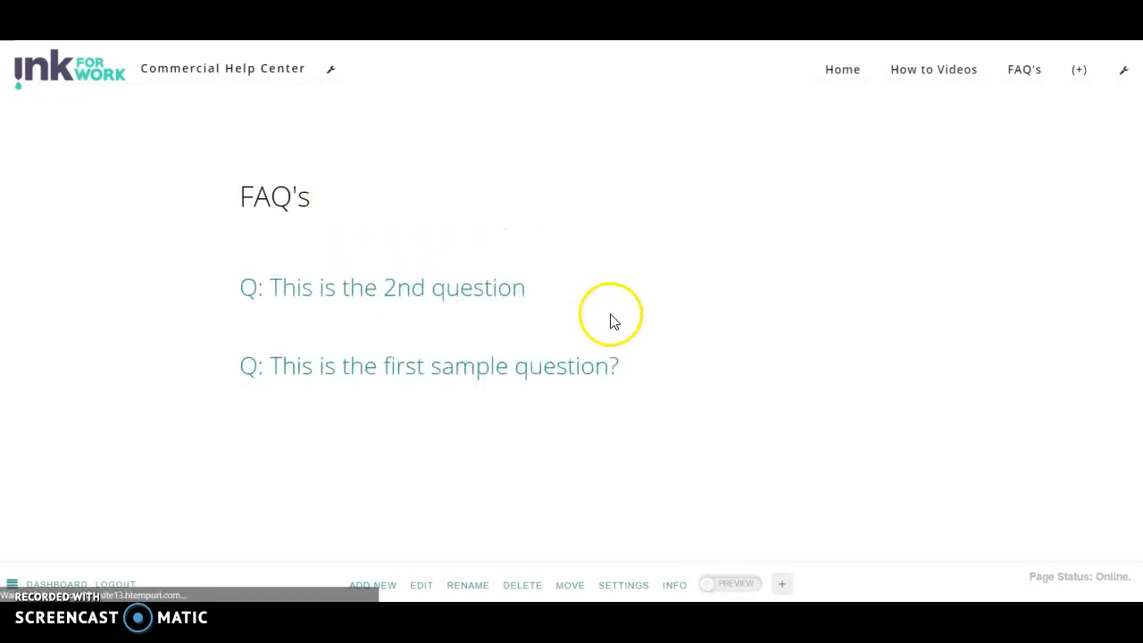